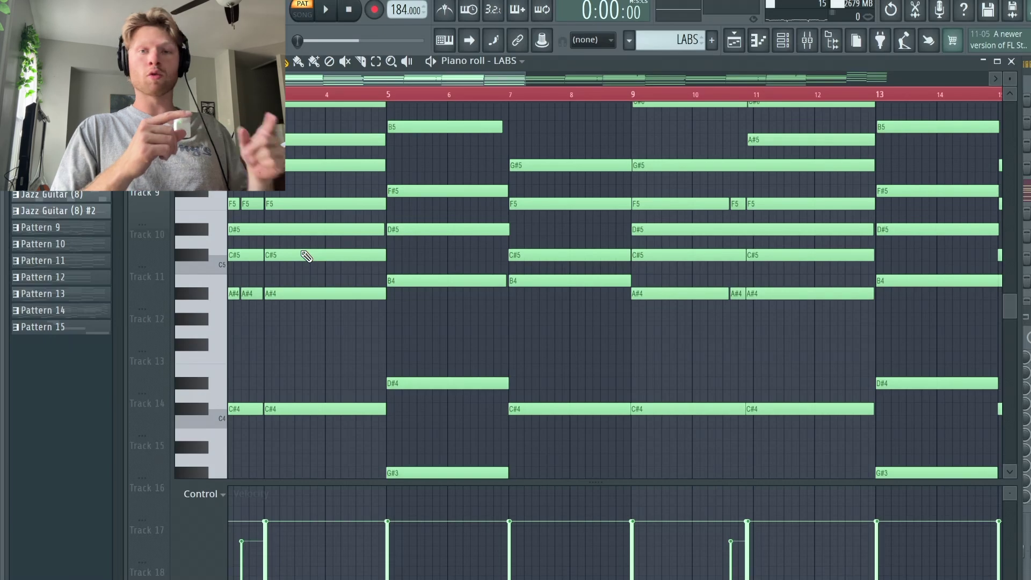
Play the LABS chord progression in the piano roll from the beginning through to bar 9.
scroll(307, 256, up, 3)
scroll(307, 256, left, 2)
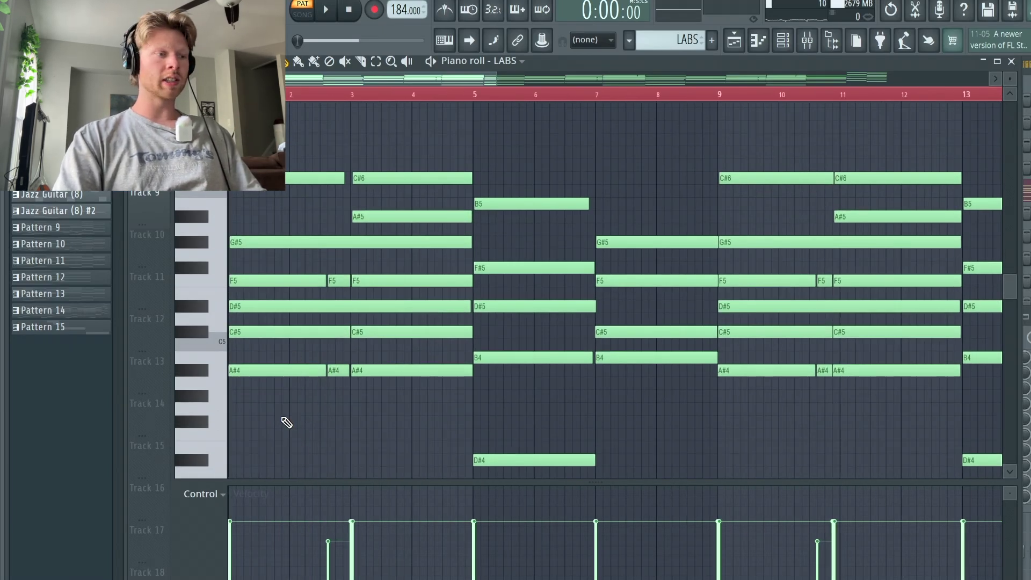
scroll(329, 325, down, 3)
scroll(331, 321, up, 1)
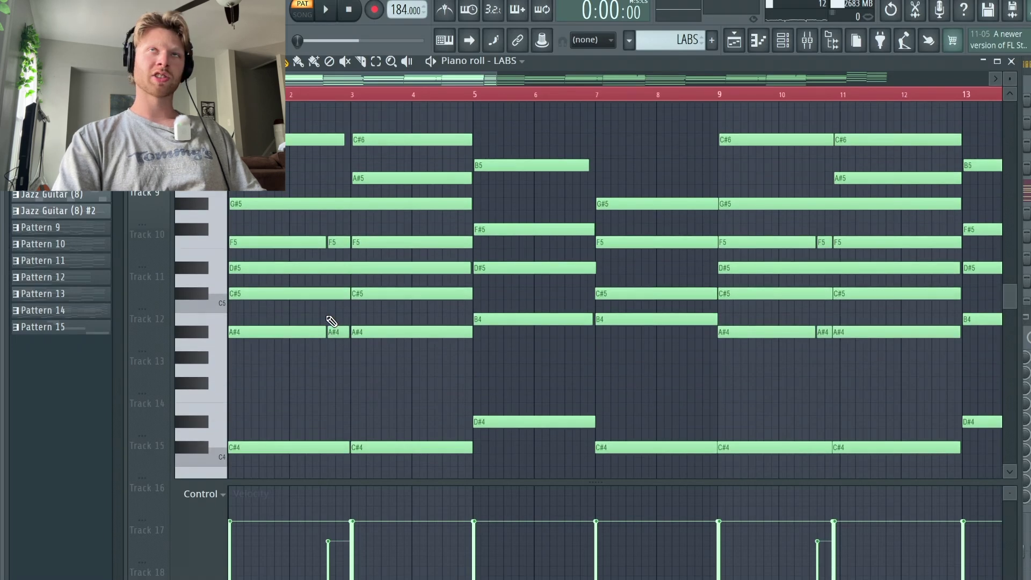
key(space)
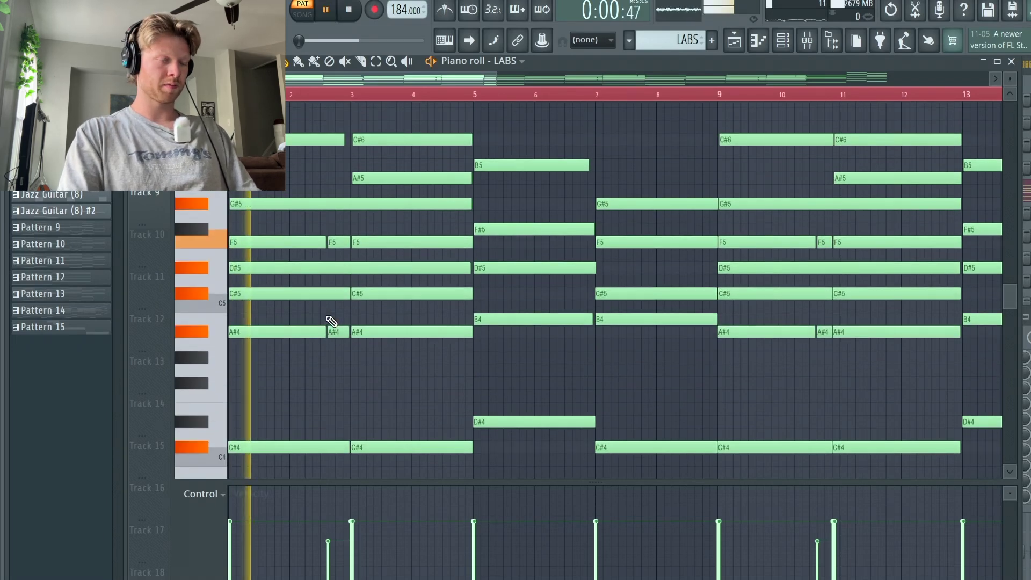
scroll(340, 272, up, 3)
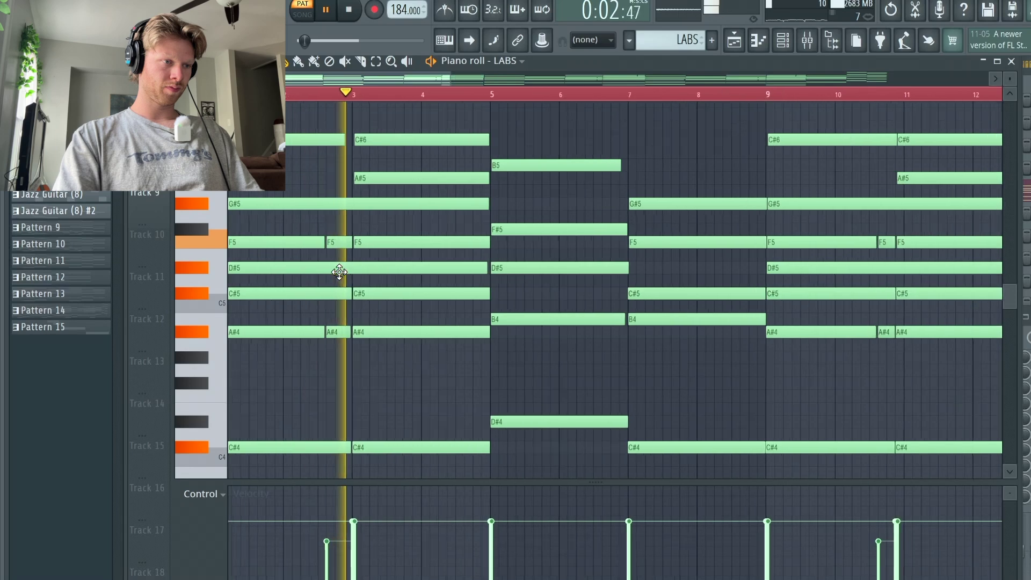
scroll(343, 275, right, 2)
scroll(343, 274, up, 3)
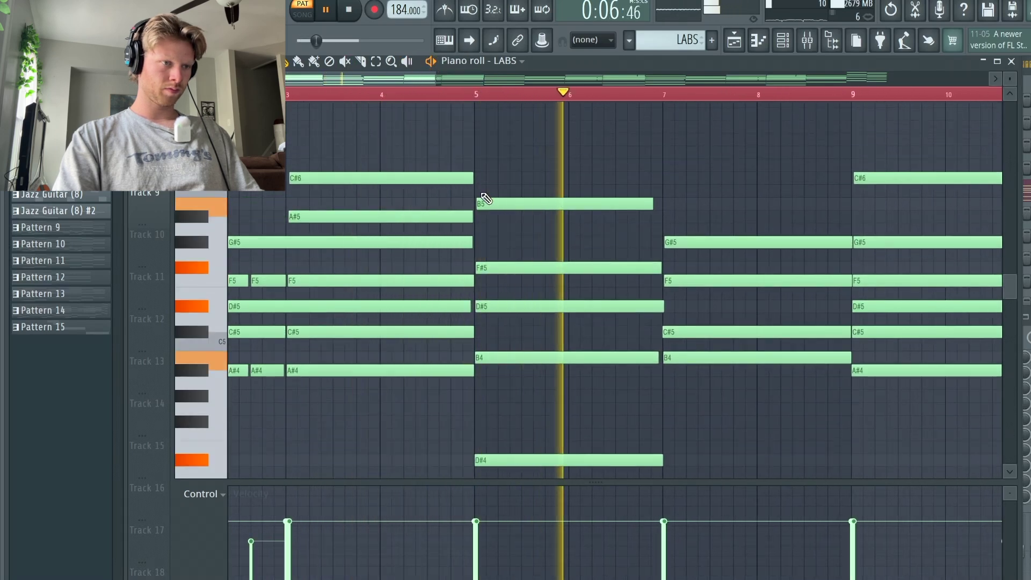
scroll(529, 253, down, 2)
scroll(526, 252, down, 2)
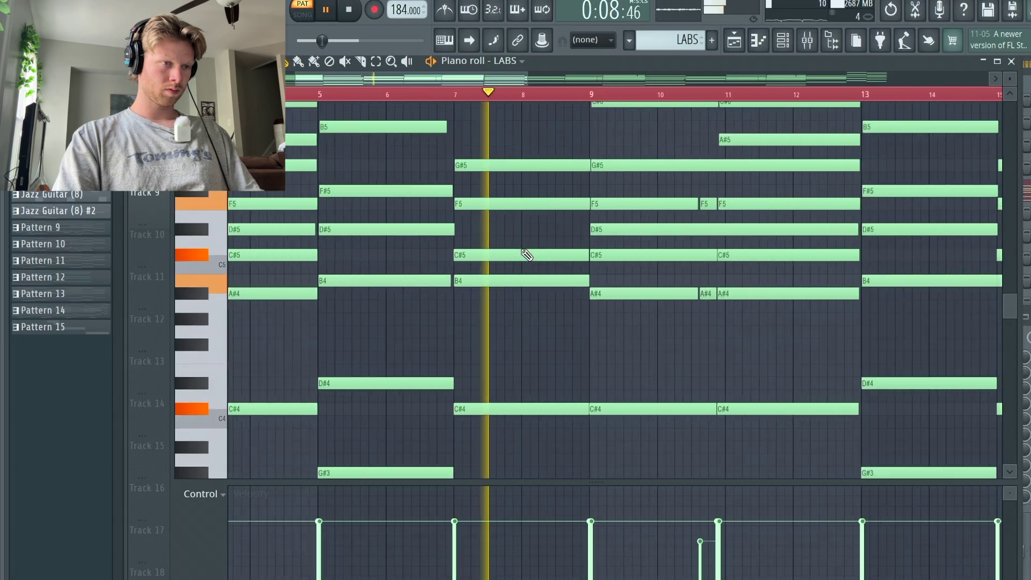
scroll(525, 249, up, 2)
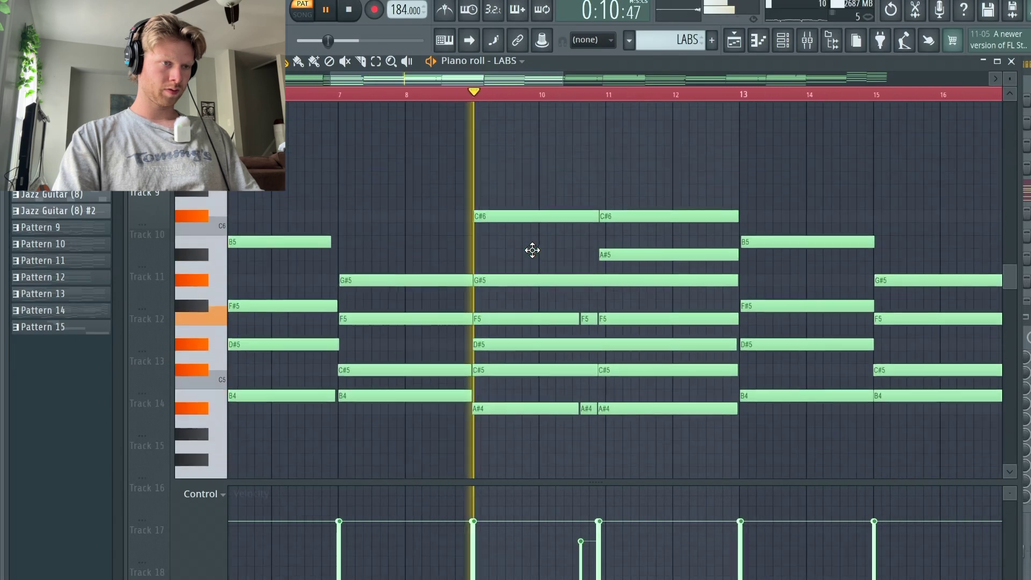
key(space)
scroll(478, 230, down, 2)
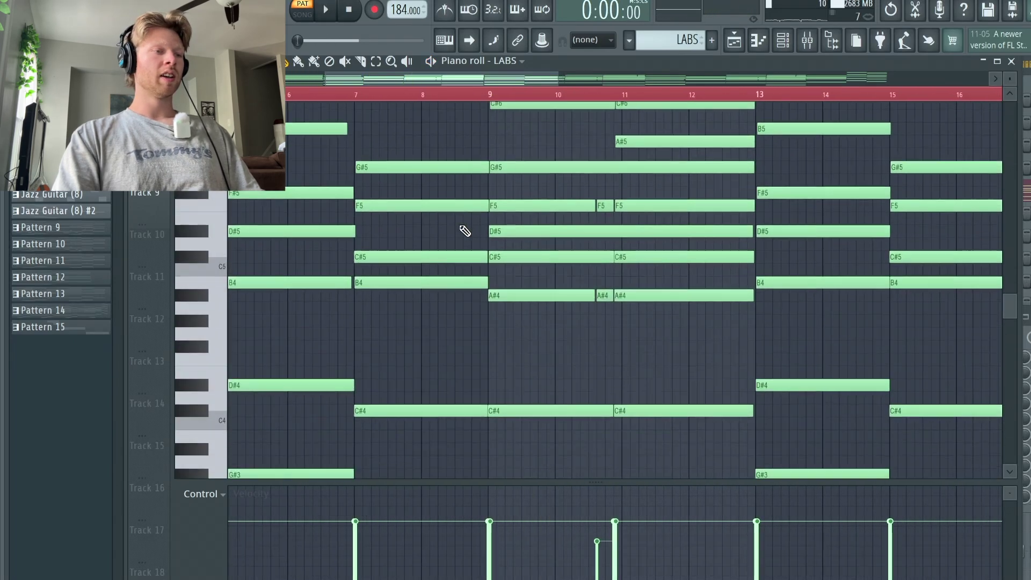
Play a short part of the chord progression starting from bar 7.
click(355, 95)
key(space)
key(space)
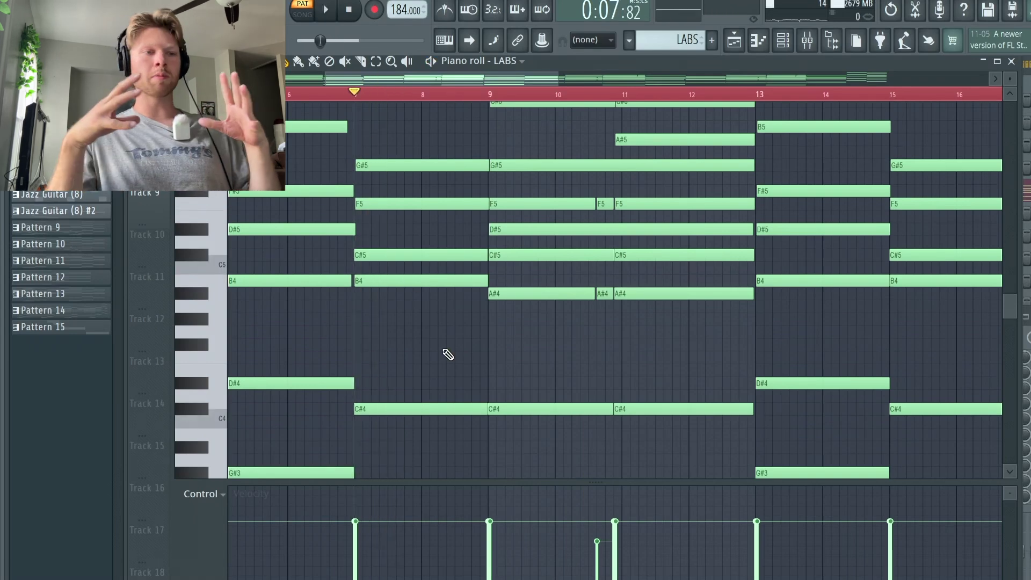
Return to the first bars of the LABS pattern and replay the opening chord from the beginning.
scroll(448, 354, left, 4)
scroll(448, 354, up, 2)
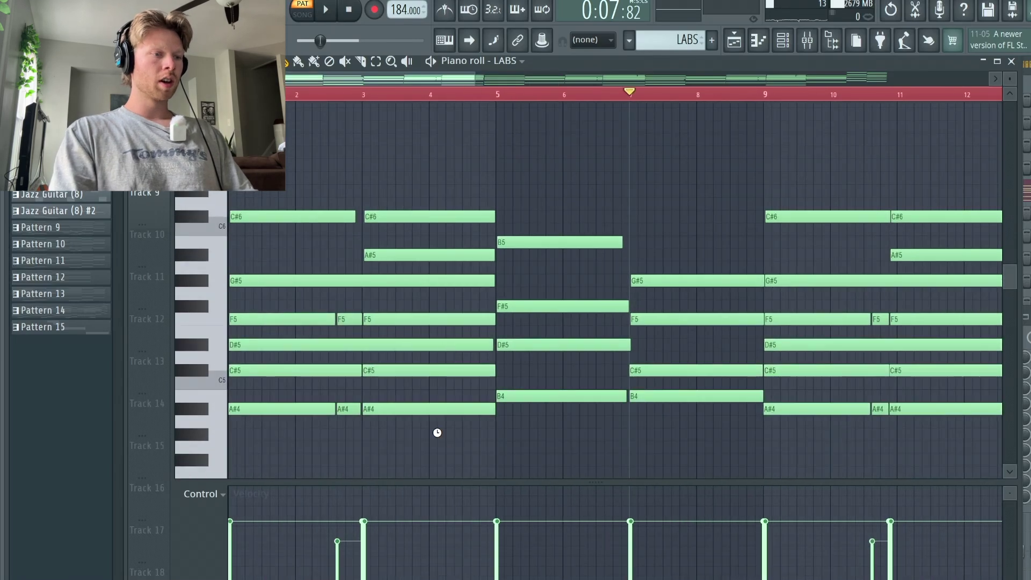
scroll(440, 433, down, 1)
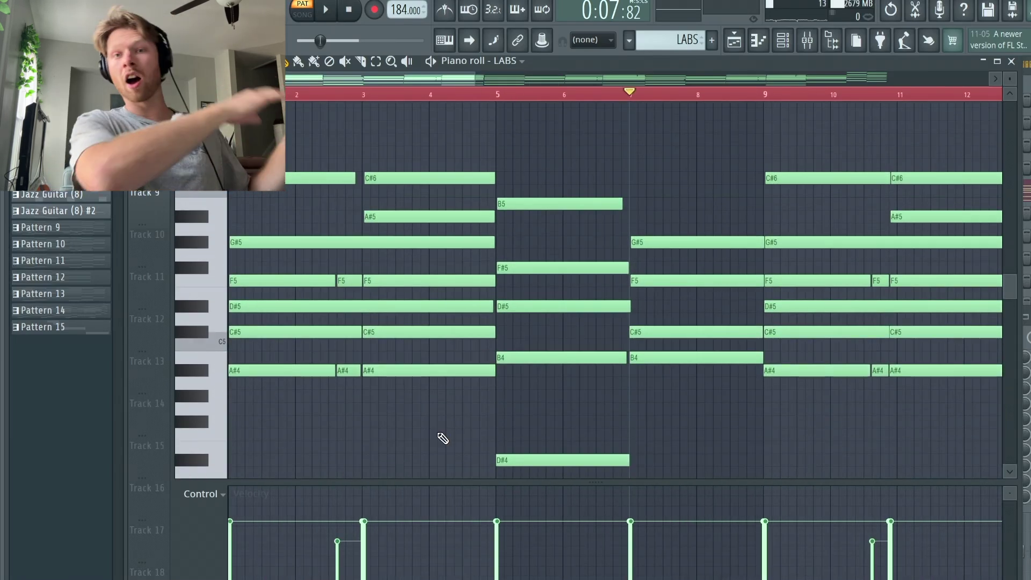
scroll(448, 370, down, 2)
scroll(447, 370, up, 1)
key(space)
key(space)
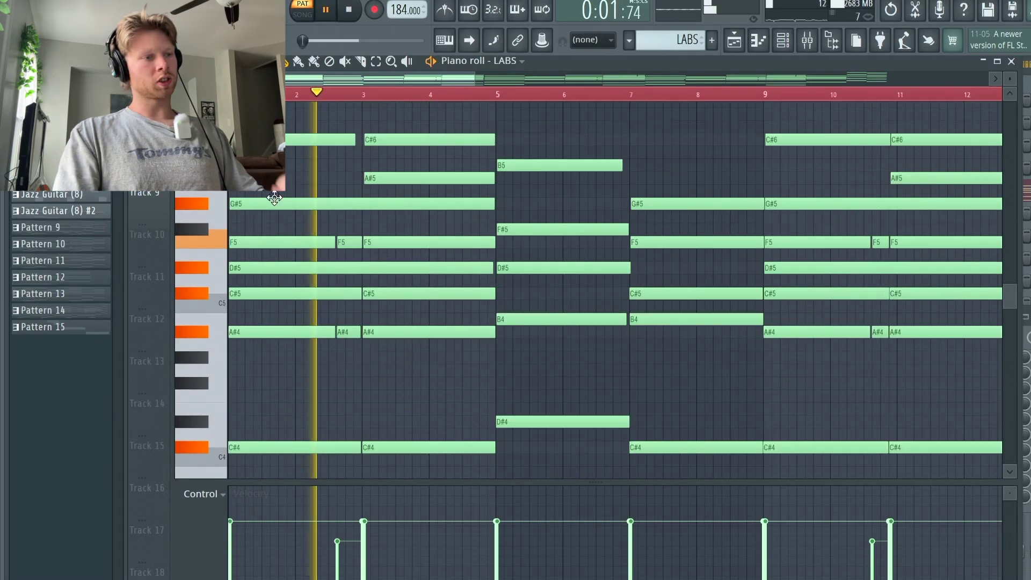
key(space)
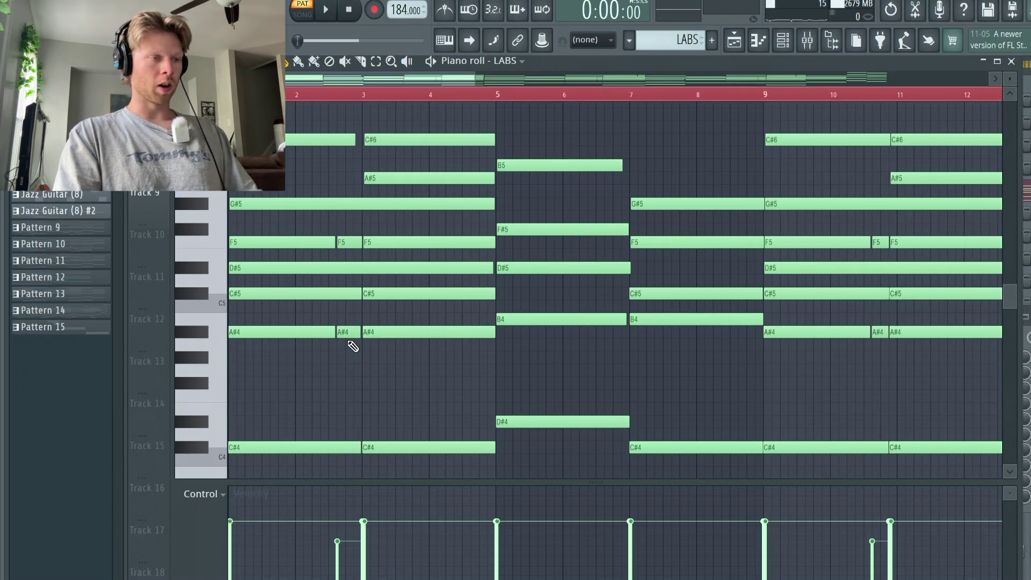
Select all notes in the LABS pattern and open the Strum tool for them.
scroll(528, 171, up, 2)
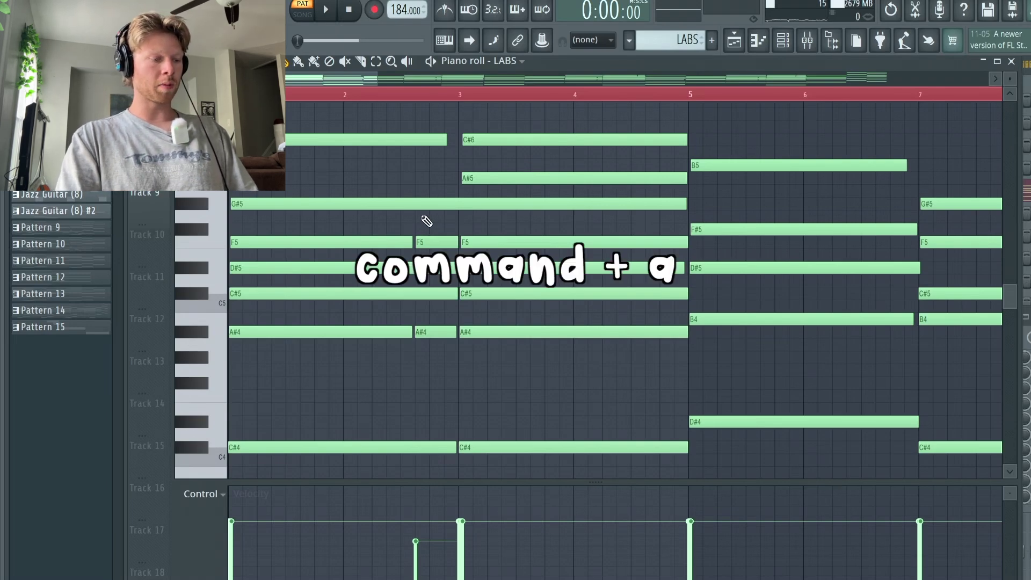
key(super+a)
key(alt+s)
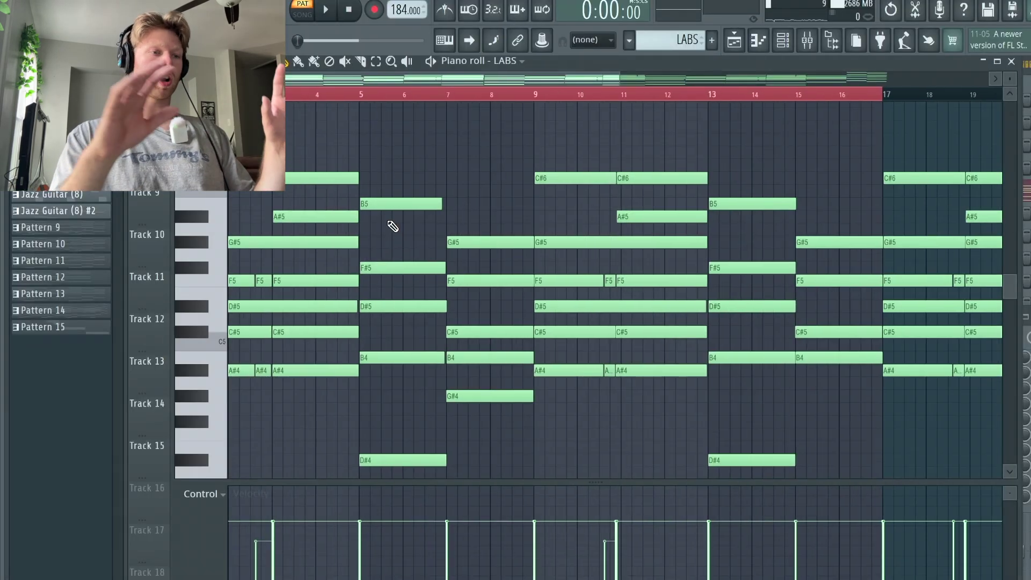
Look over the LABS chord notes and play the pattern again from the start.
scroll(392, 224, up, 4)
scroll(504, 182, down, 5)
scroll(657, 388, left, 1)
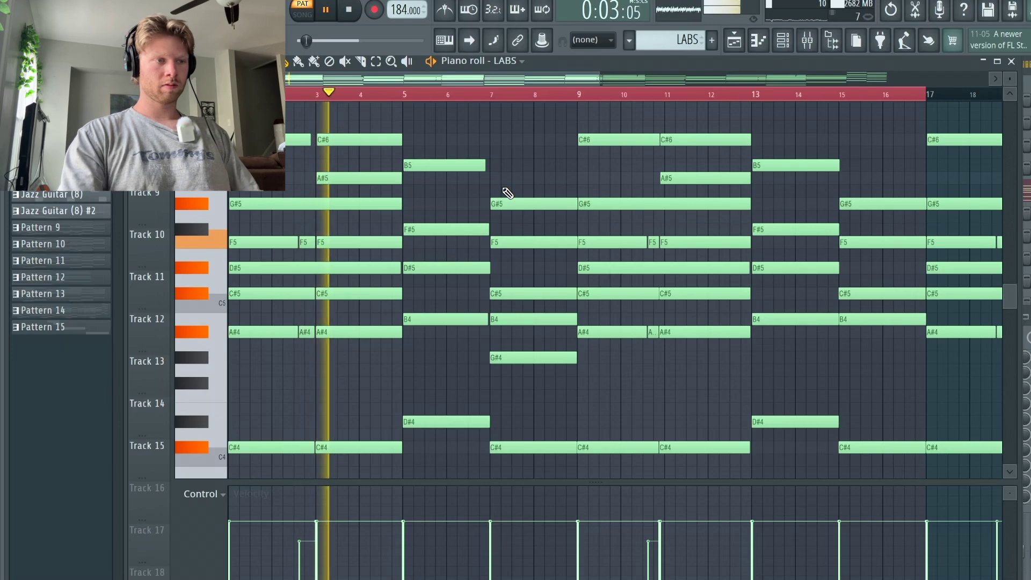
key(space)
View the Soft Piano preset in the LABS channel's instrument plugin, and close the plugin.
key(F7)
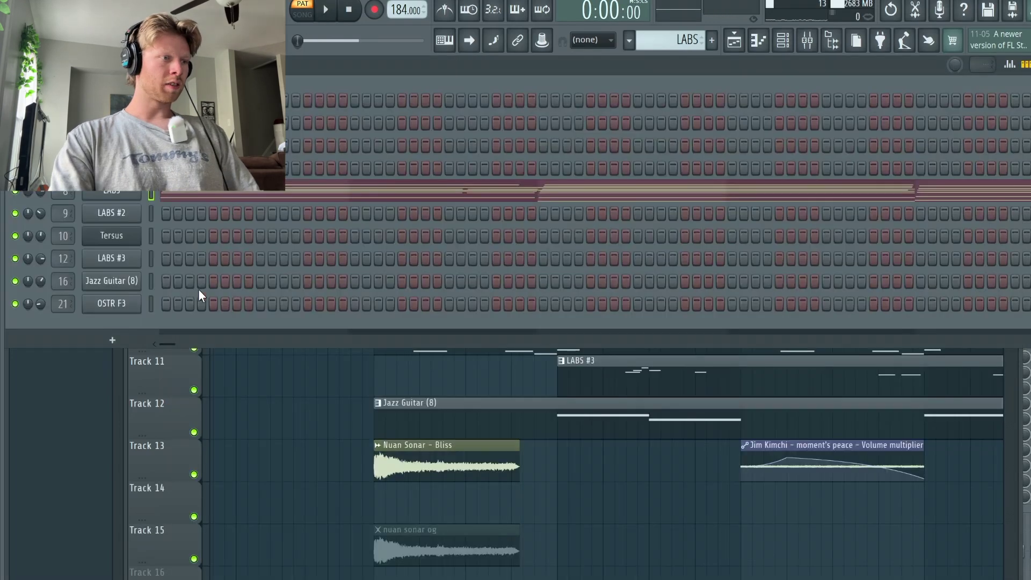
click(113, 191)
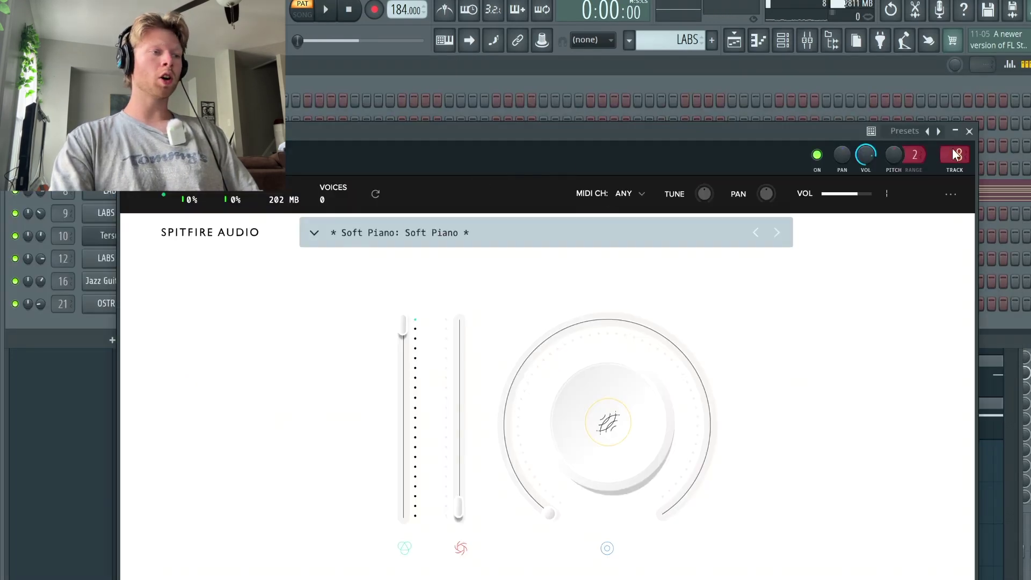
click(969, 131)
Inspect the Fruity parametric EQ 2 curve on the LABS mixer track.
click(808, 40)
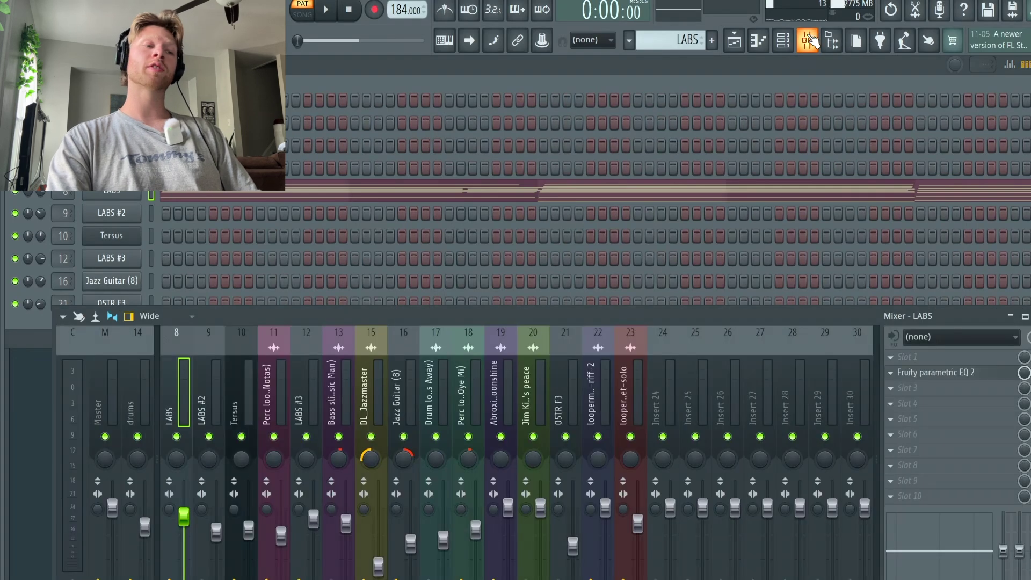
click(950, 372)
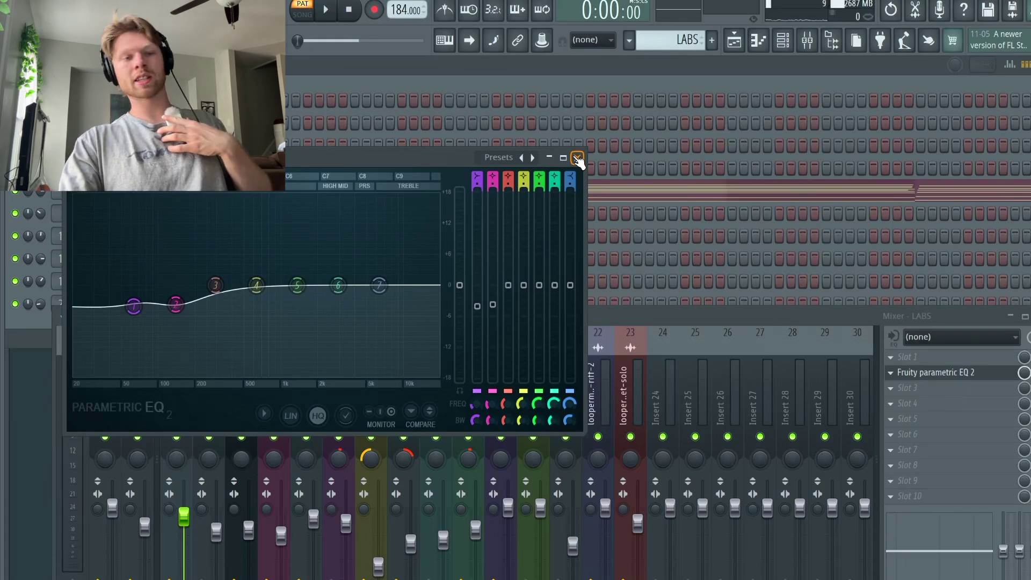
In the playlist, solo Track 13 and unmute Tracks 12 and 11 alongside it.
click(733, 43)
scroll(451, 326, down, 1)
scroll(457, 330, right, 3)
scroll(457, 334, up, 2)
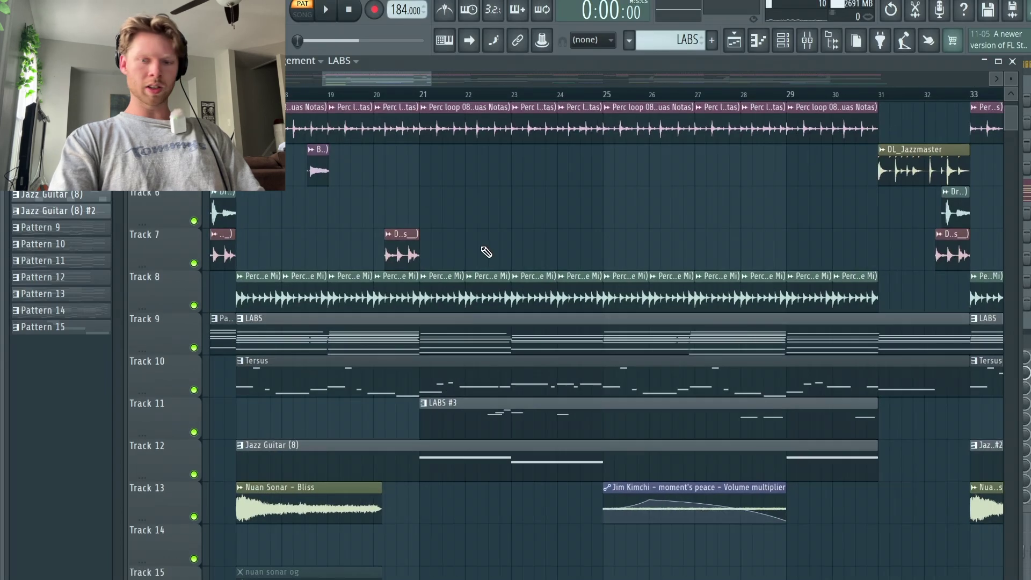
scroll(486, 252, down, 2)
scroll(385, 283, left, 3)
scroll(393, 231, up, 2)
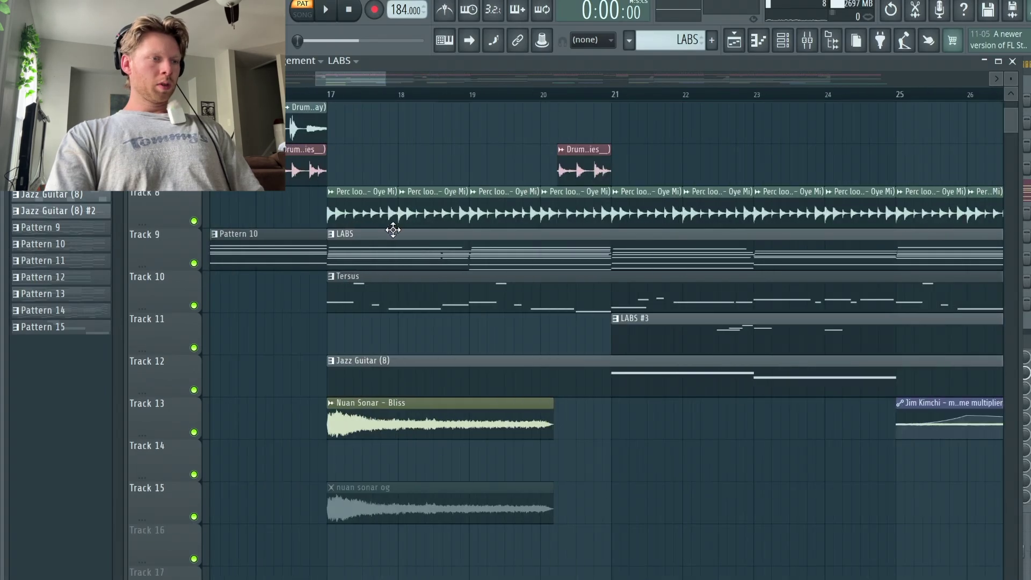
scroll(409, 247, right, 1)
scroll(409, 249, down, 3)
right_click(194, 432)
click(194, 390)
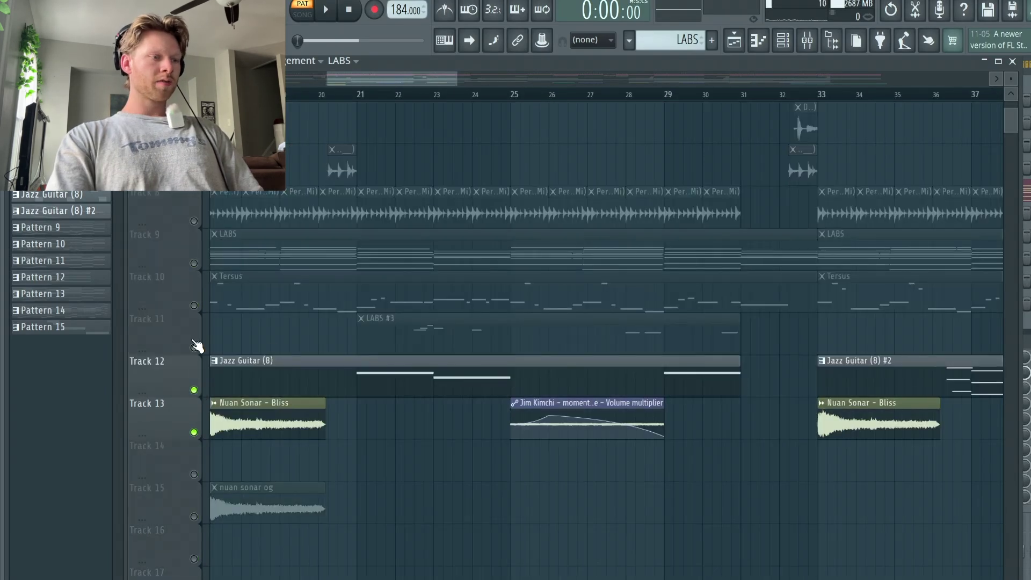
click(194, 348)
scroll(269, 338, left, 5)
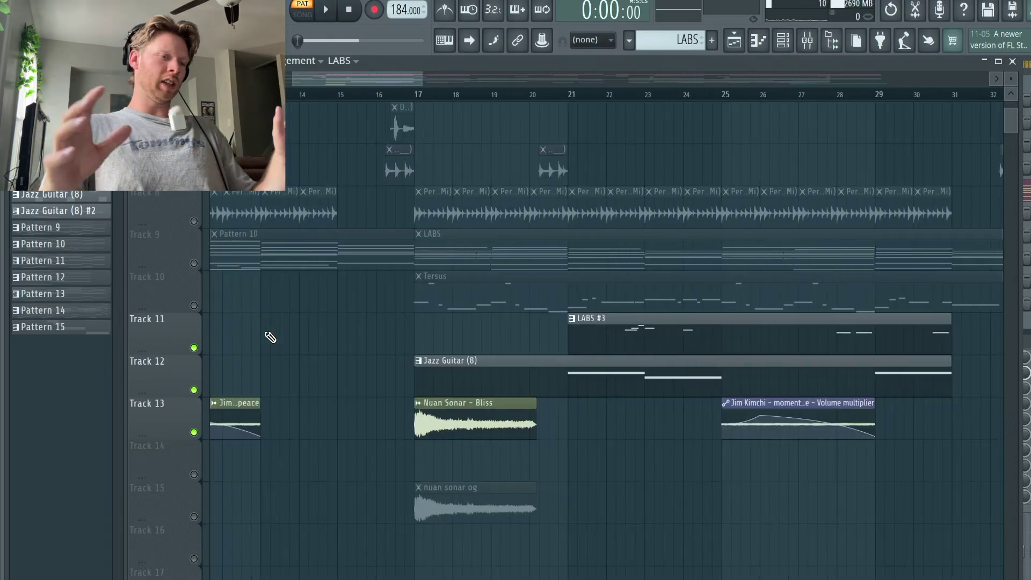
Solo Track 15 and play the nuan sonar og clip from bar 17.
click(434, 400)
click(417, 88)
scroll(322, 322, down, 1)
scroll(322, 322, right, 2)
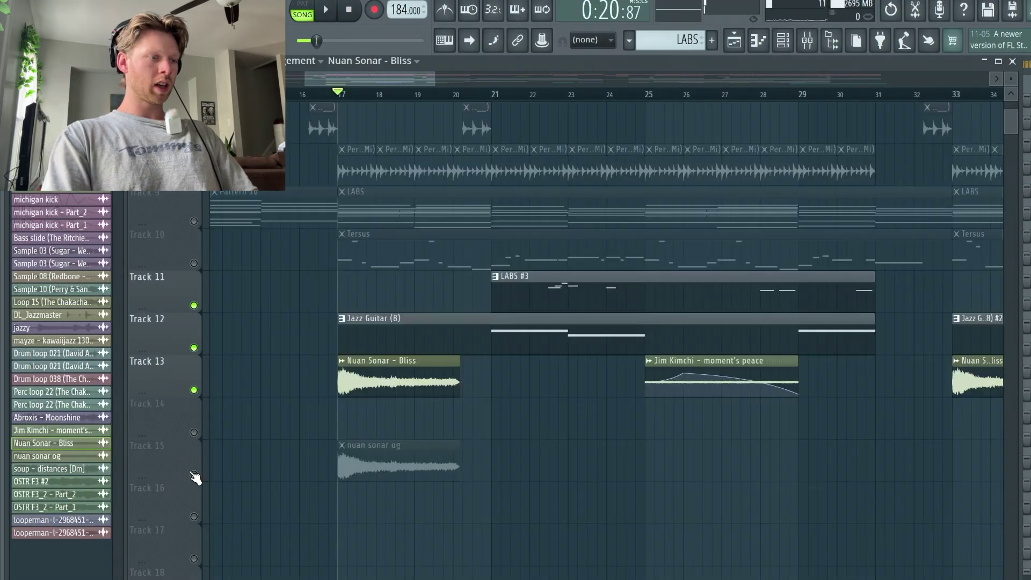
right_click(193, 475)
key(space)
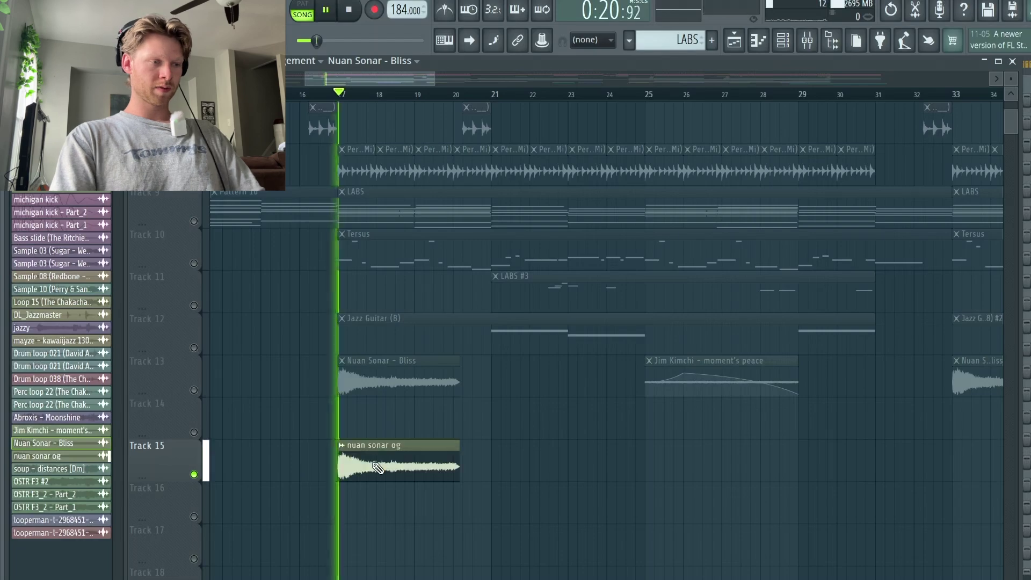
View the ValhallaSupermassive settings on the Abroxis - Moonshine mixer track, and close the effect.
double_click(404, 462)
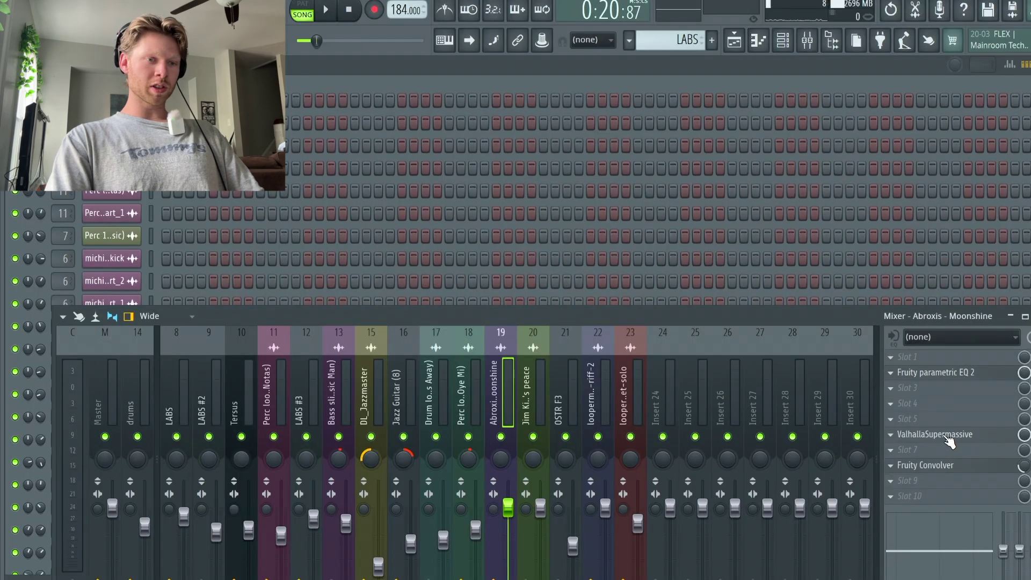
click(948, 436)
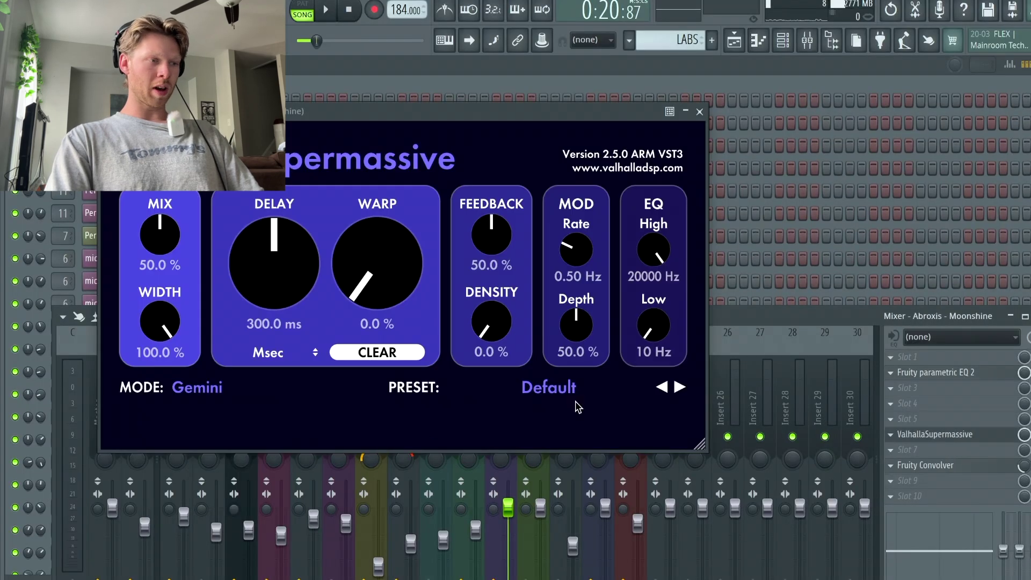
click(699, 112)
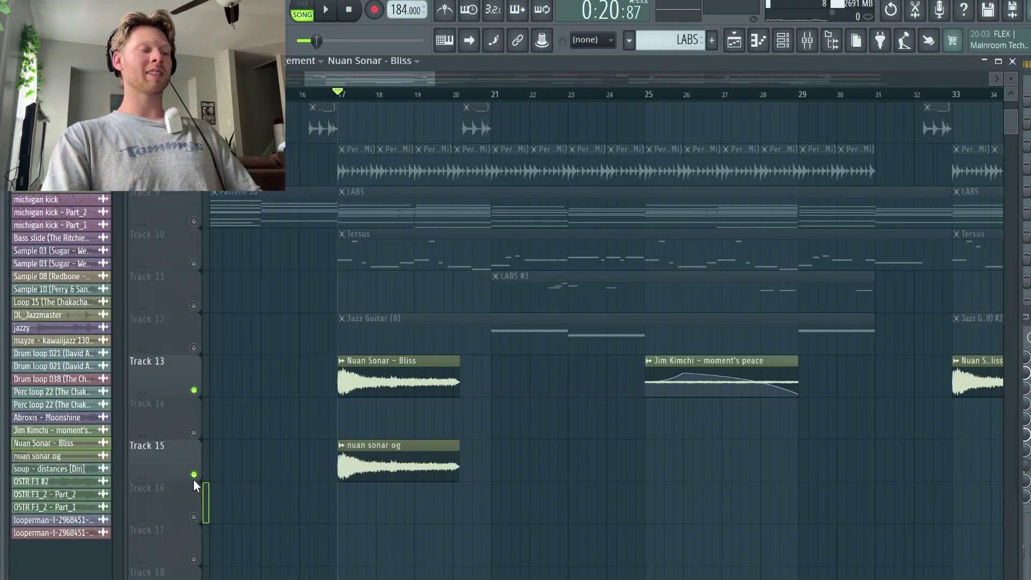
Mute Track 15 and play the unmuted tracks from bar 17.
click(194, 474)
key(space)
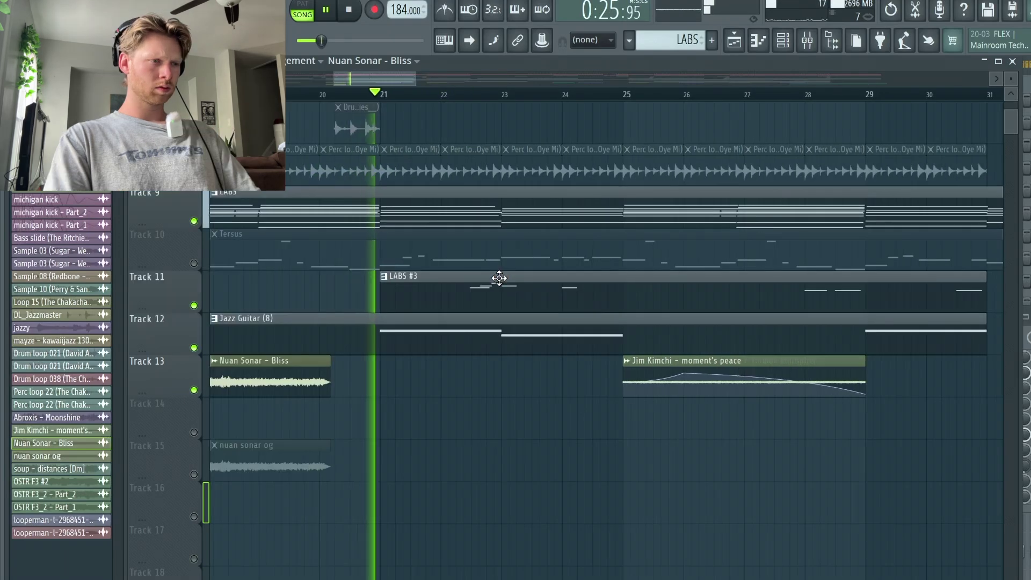
key(space)
Mute Track 11 and play the Jazz Guitar (8) clip from bar 5 in its piano roll.
click(200, 306)
double_click(405, 331)
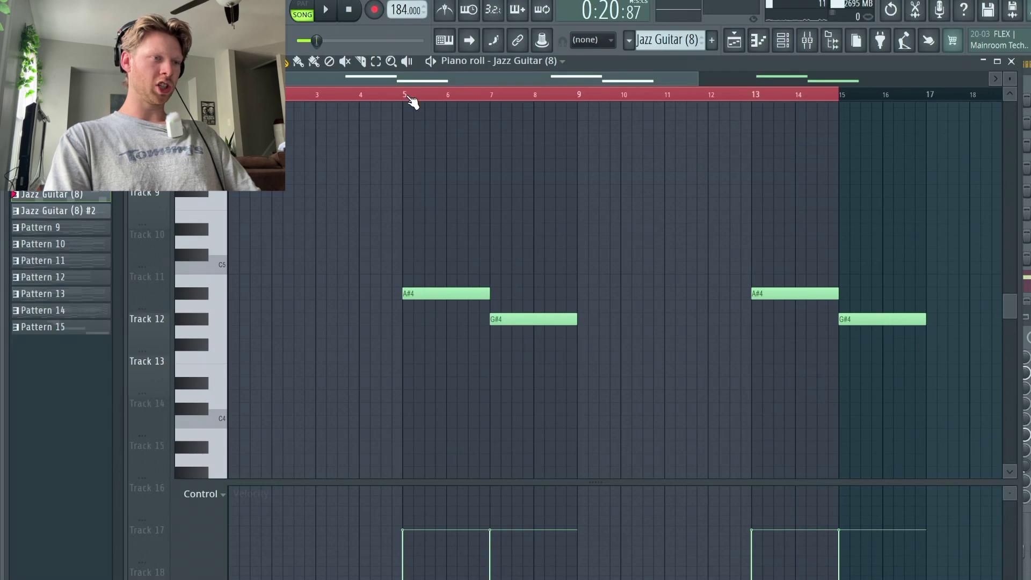
click(404, 95)
key(space)
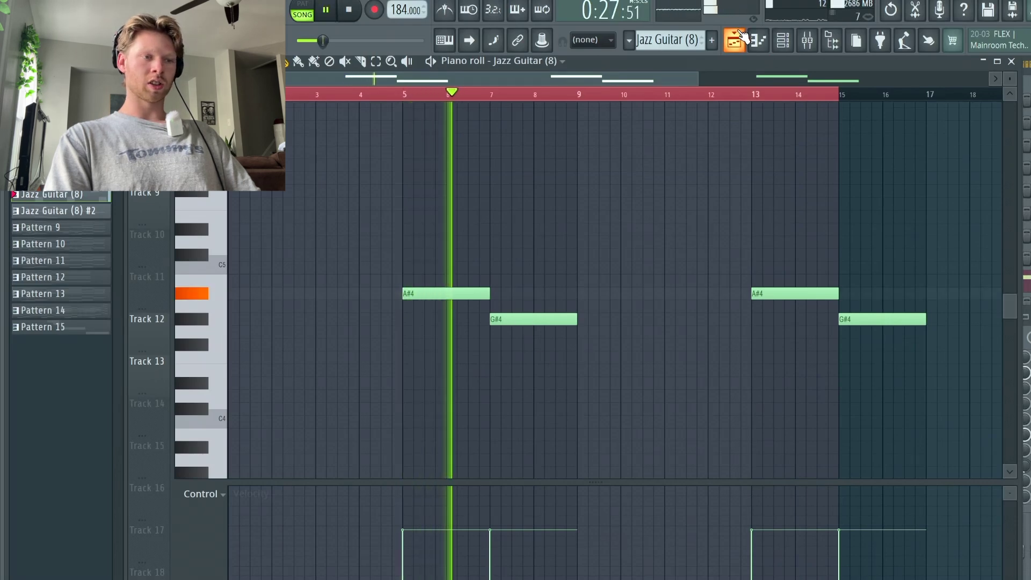
View the Jazz Guitar (8) channel's sampler settings, and return to the playlist.
click(734, 40)
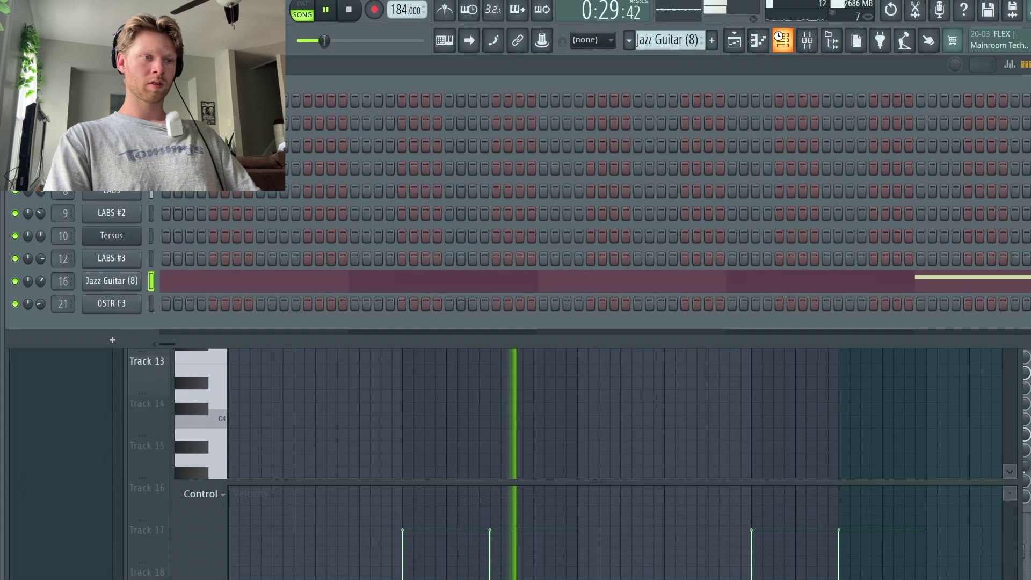
key(space)
click(103, 283)
click(66, 163)
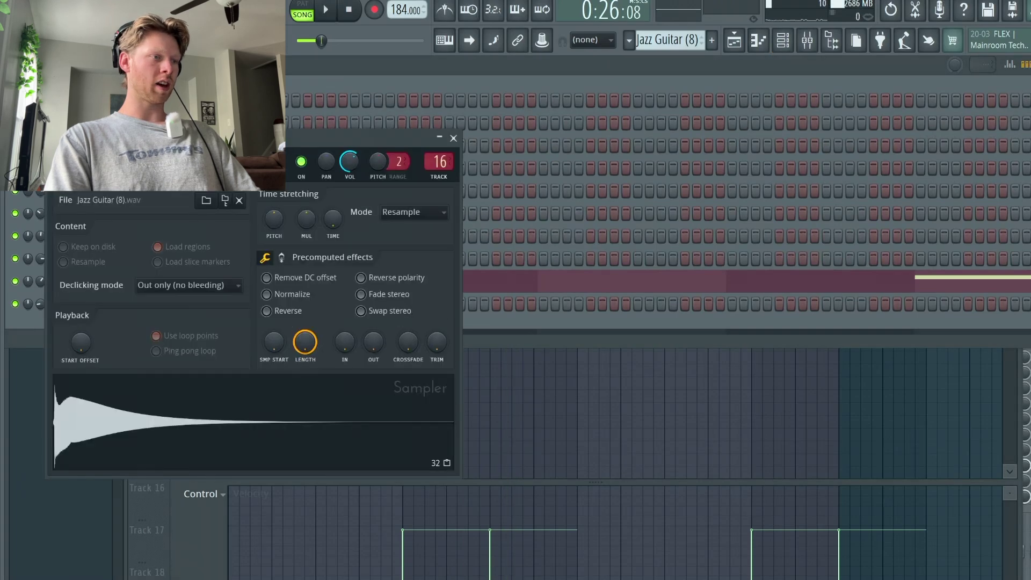
click(453, 138)
click(734, 39)
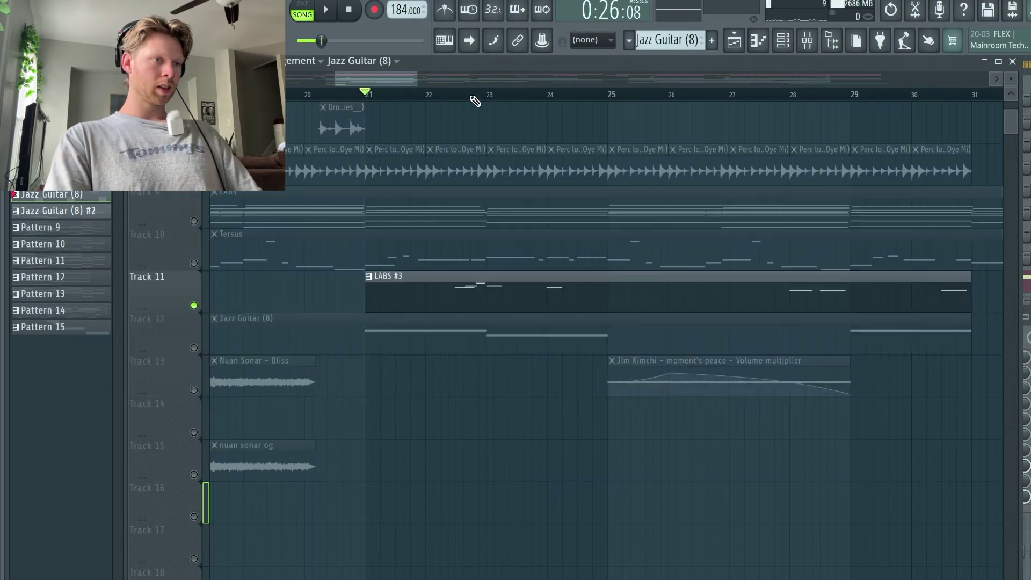
Play the LABS #3 clip from bar 21 in its piano roll, and set the playlist position to bar 23.
key(space)
double_click(512, 277)
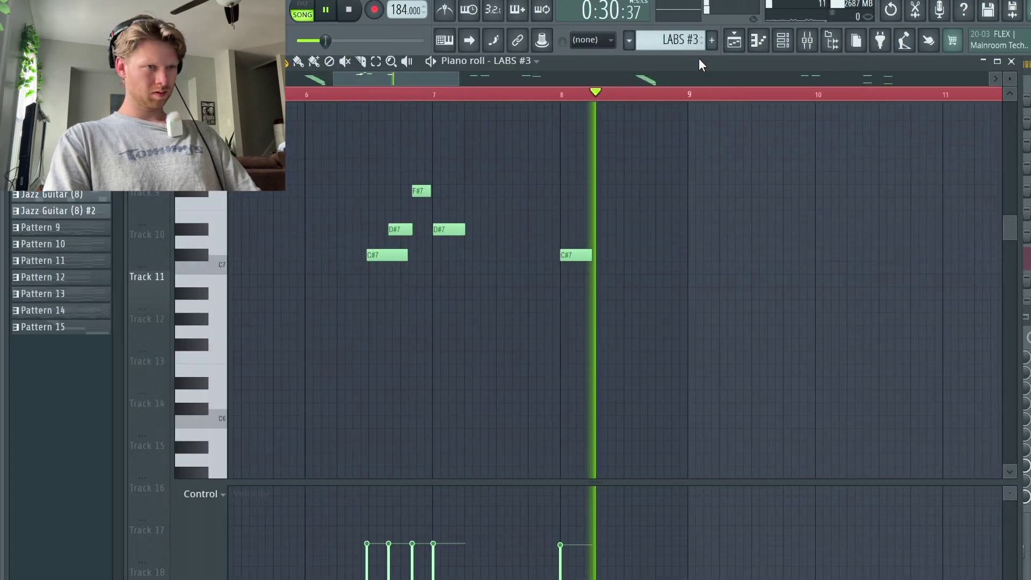
key(space)
key(F7)
click(494, 95)
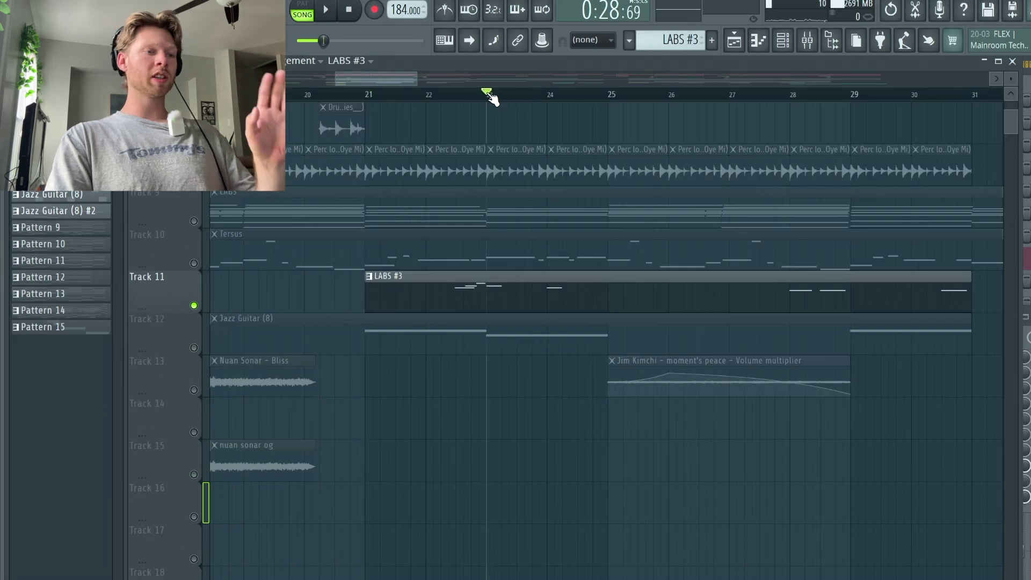
Unmute Tracks 9 and 12 alongside Track 11 and move the playback position to bar 21.
click(194, 221)
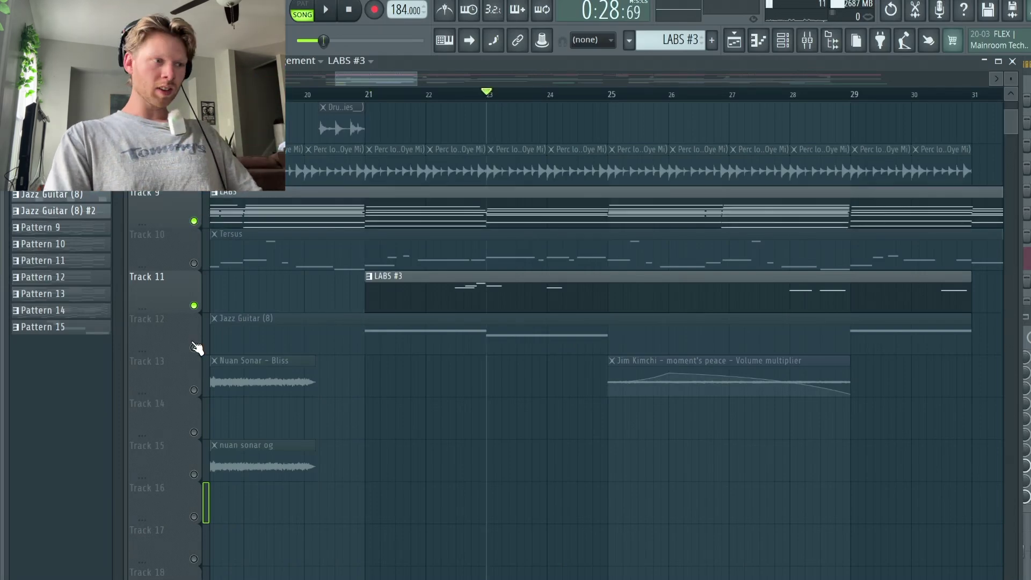
click(193, 347)
click(366, 94)
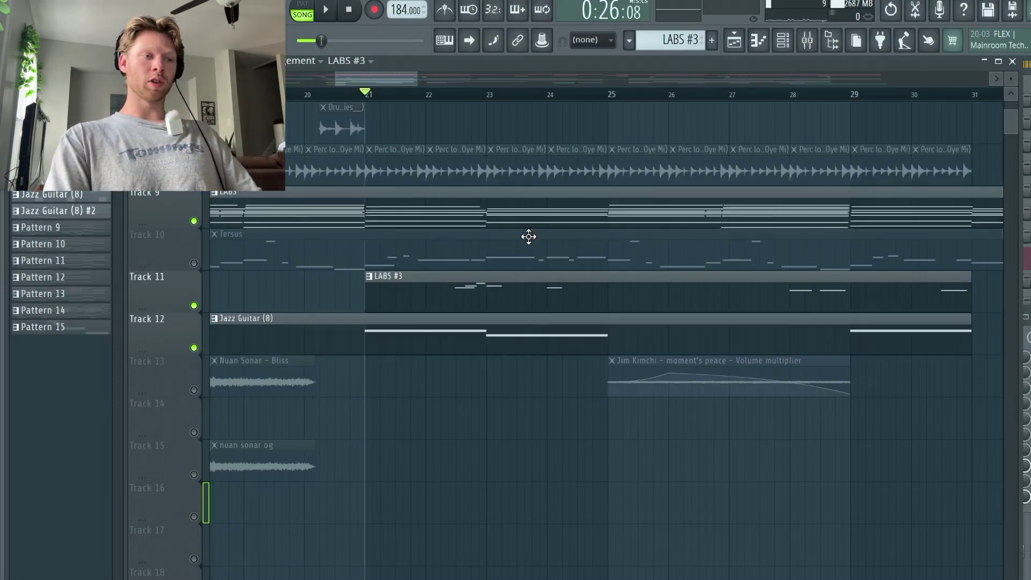
Play Track 11 alone from bar 23, and replay it with Tracks 9 and 12 unmuted.
click(473, 95)
click(194, 221)
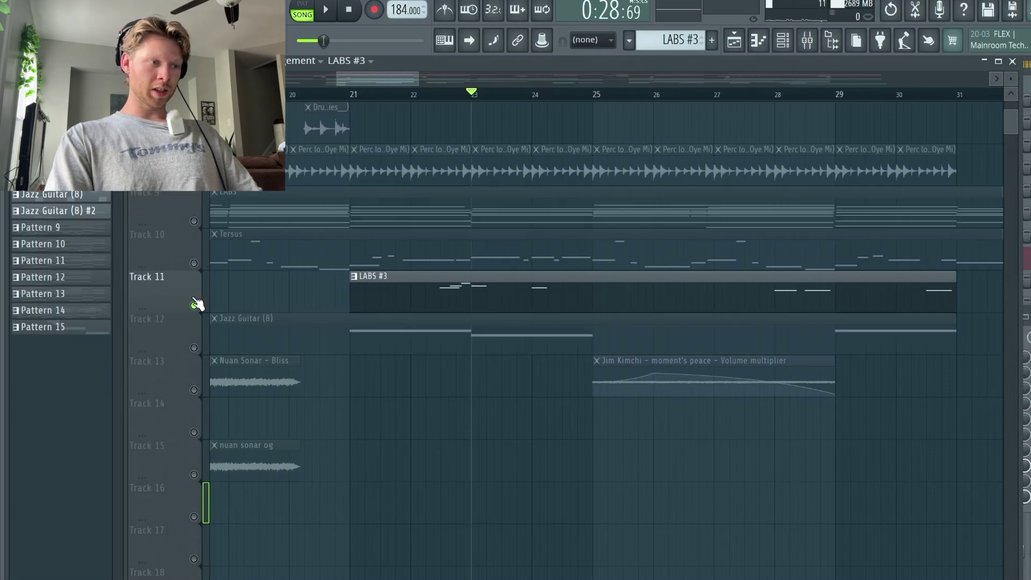
key(space)
key(space)
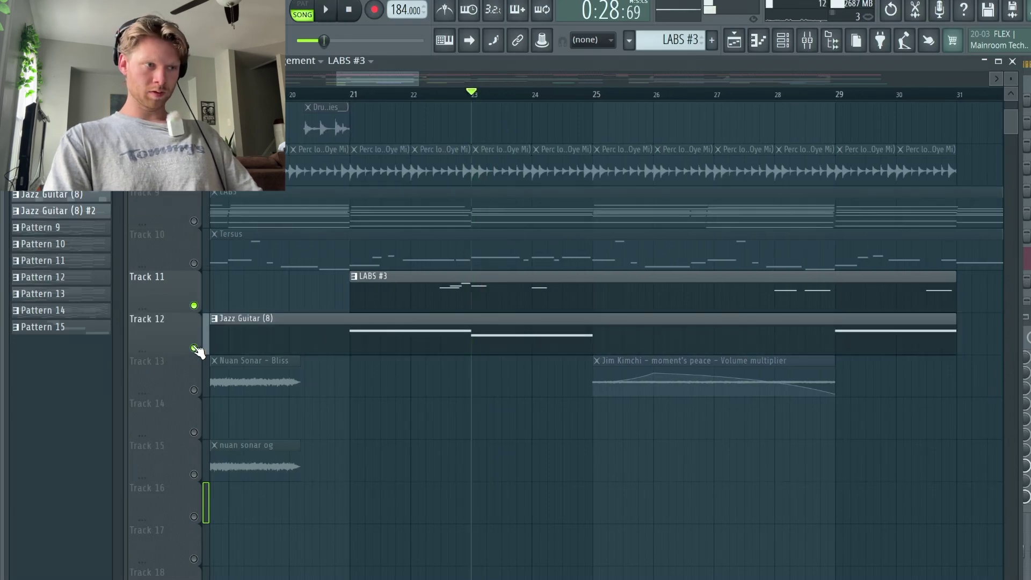
click(195, 221)
key(space)
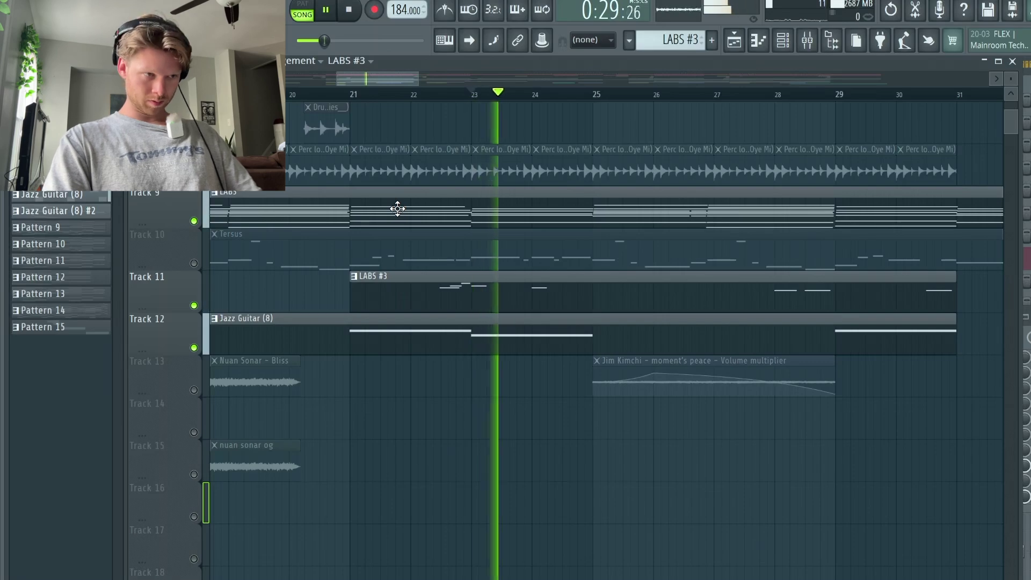
scroll(536, 260, down, 2)
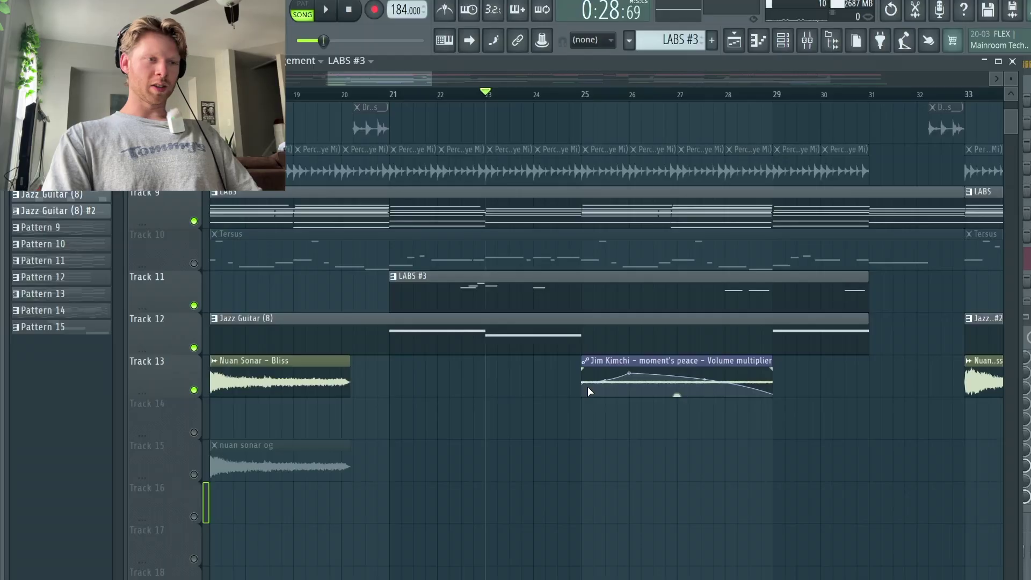
Play the Tersus clip from bar 17 in its piano roll, and solo Track 10 in the playlist.
scroll(587, 385, right, 3)
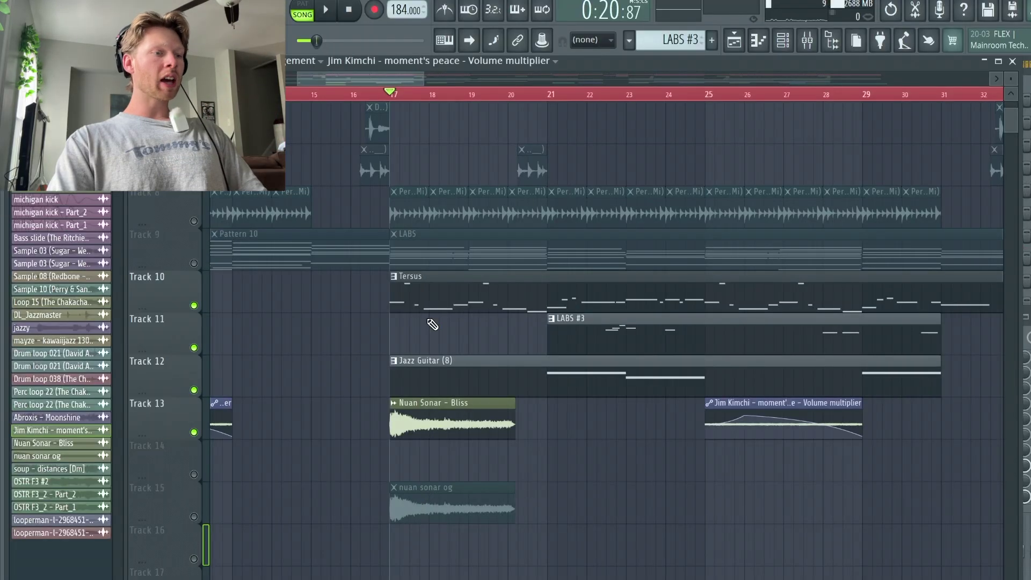
double_click(419, 295)
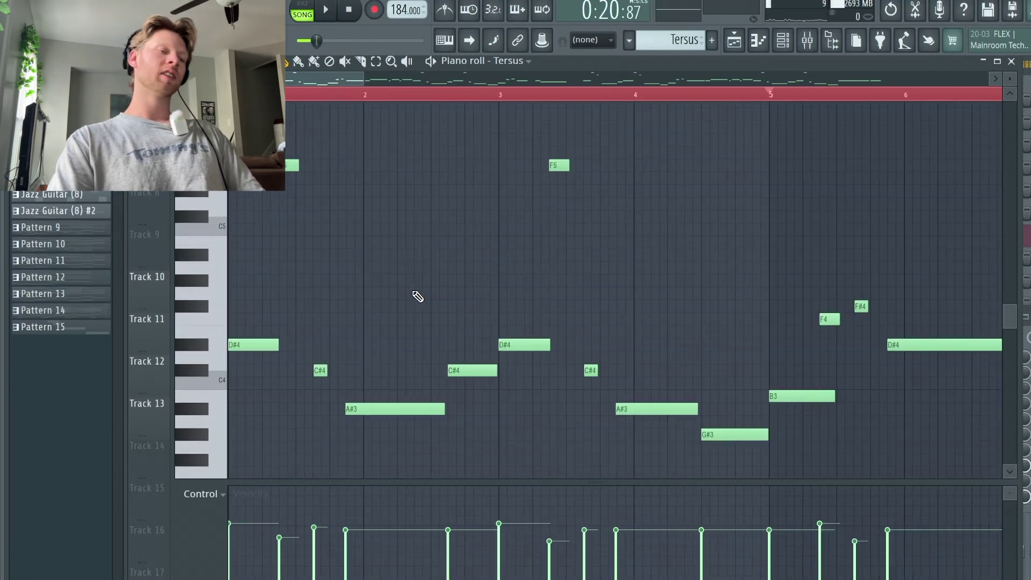
key(space)
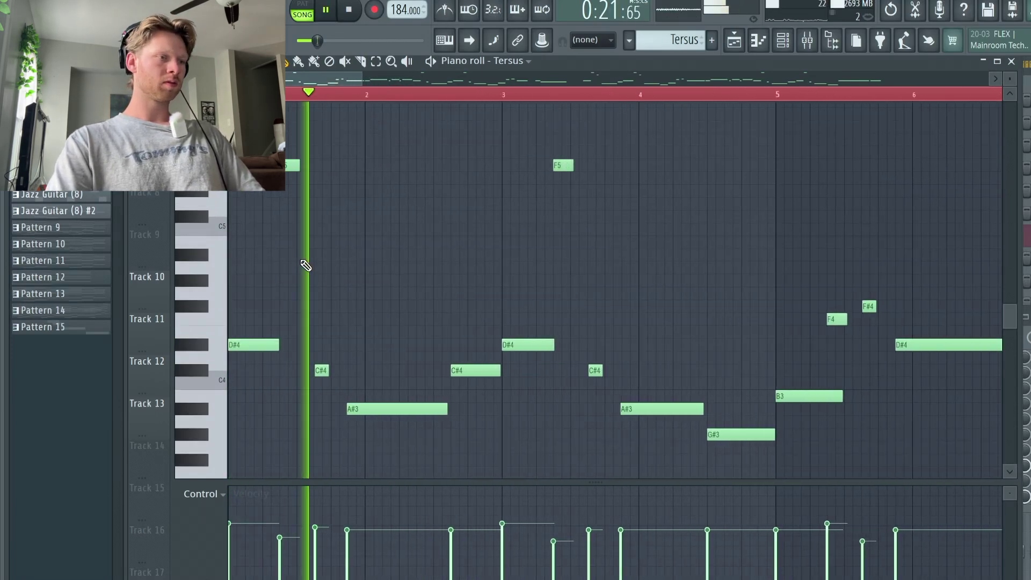
click(736, 41)
right_click(194, 305)
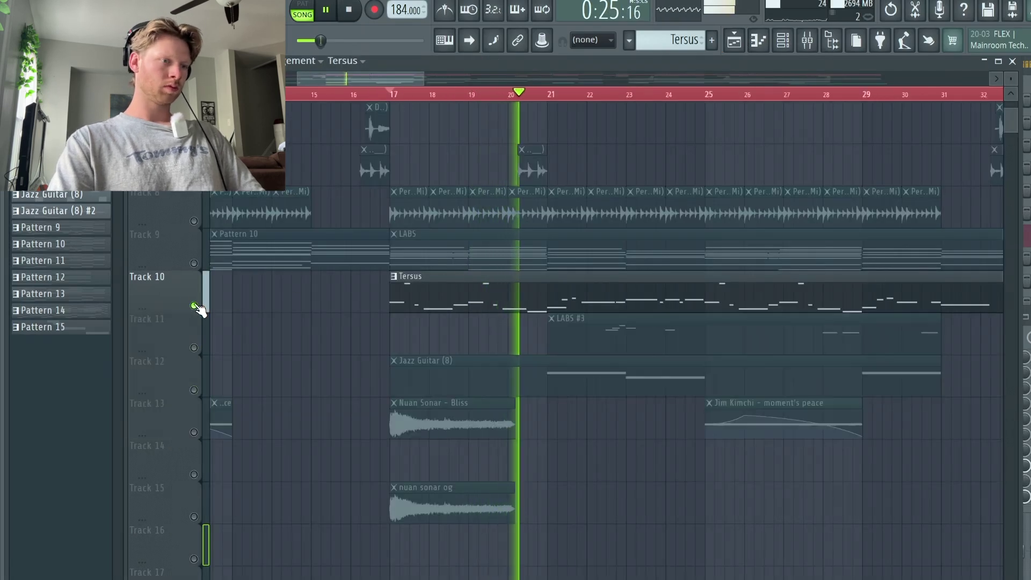
Follow the soloed Tersus notes in the piano roll through about bar 15, and stop playback.
double_click(542, 291)
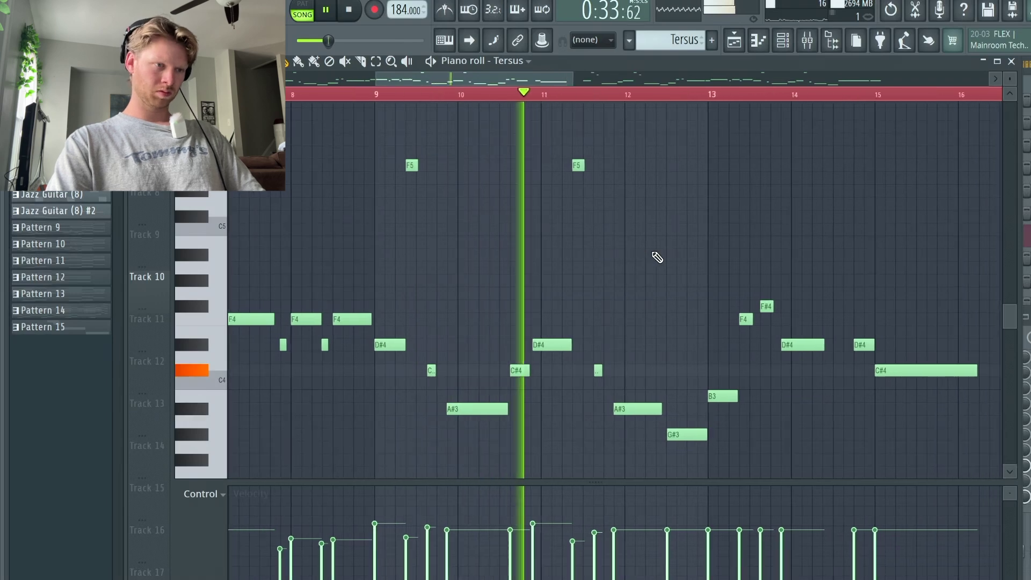
scroll(657, 258, up, 2)
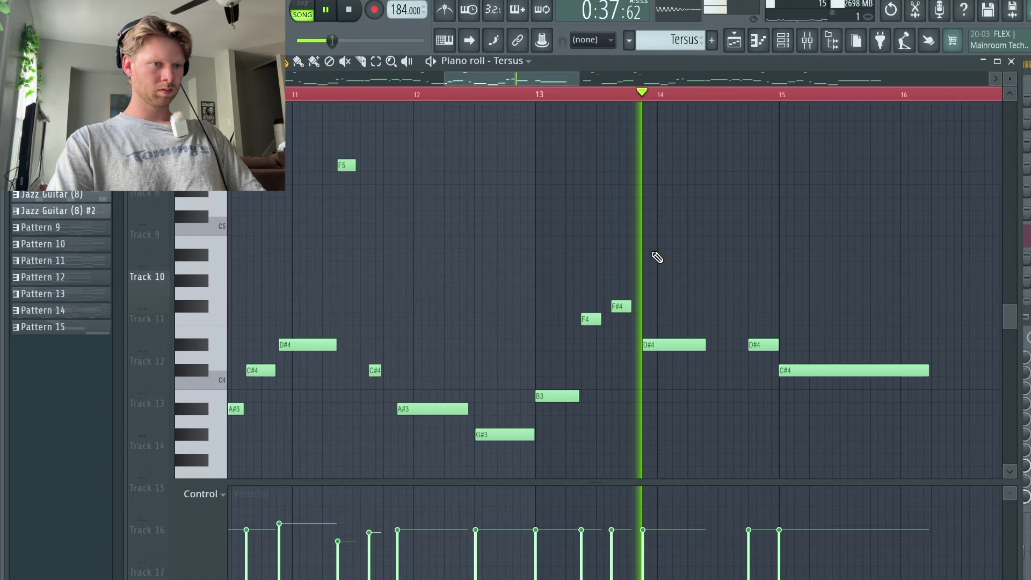
scroll(657, 258, down, 3)
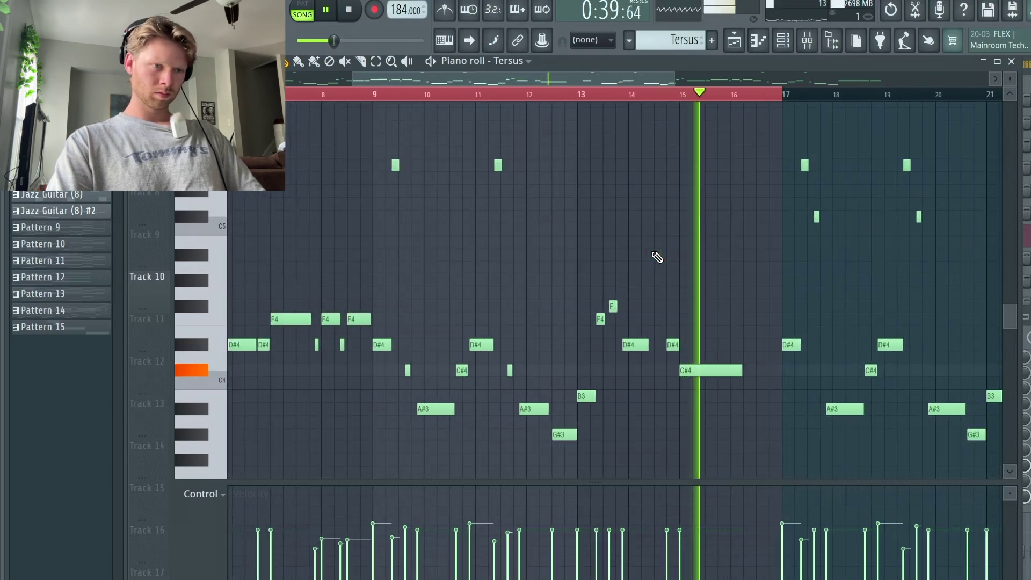
key(space)
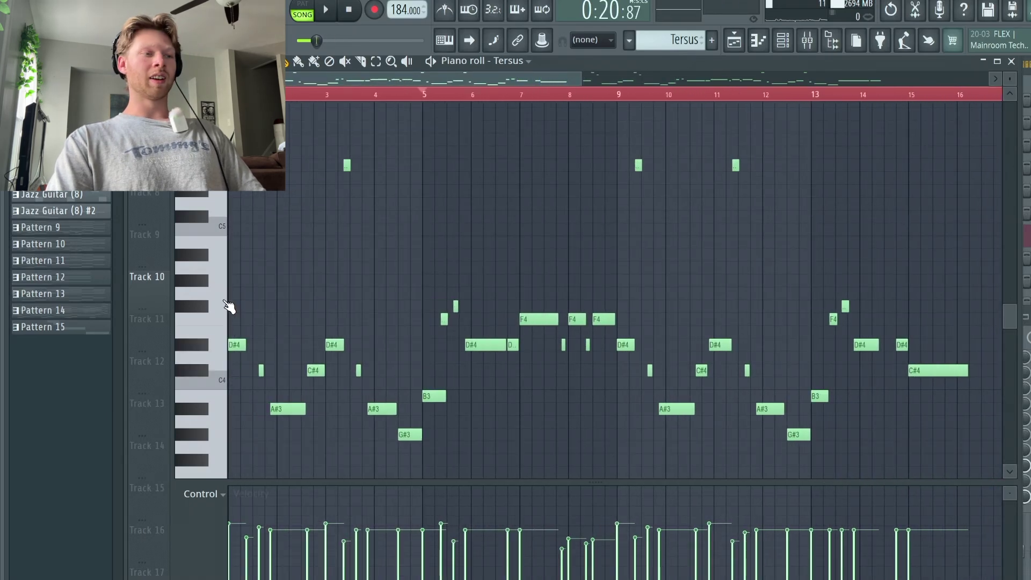
scroll(232, 295, up, 2)
scroll(273, 305, up, 1)
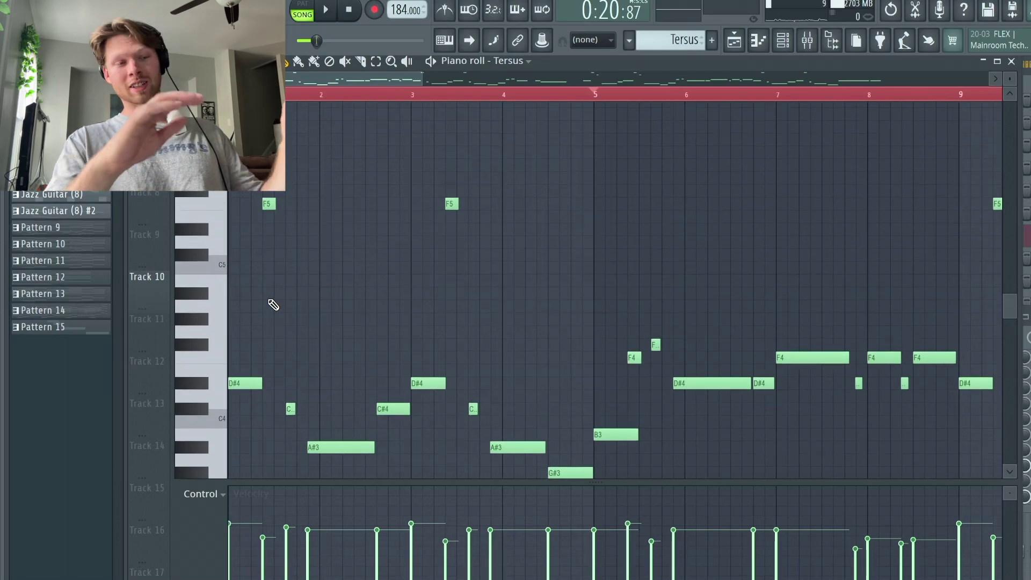
View the mixer, and replay the beginning of the Tersus notes in the piano roll.
click(743, 43)
key(F9)
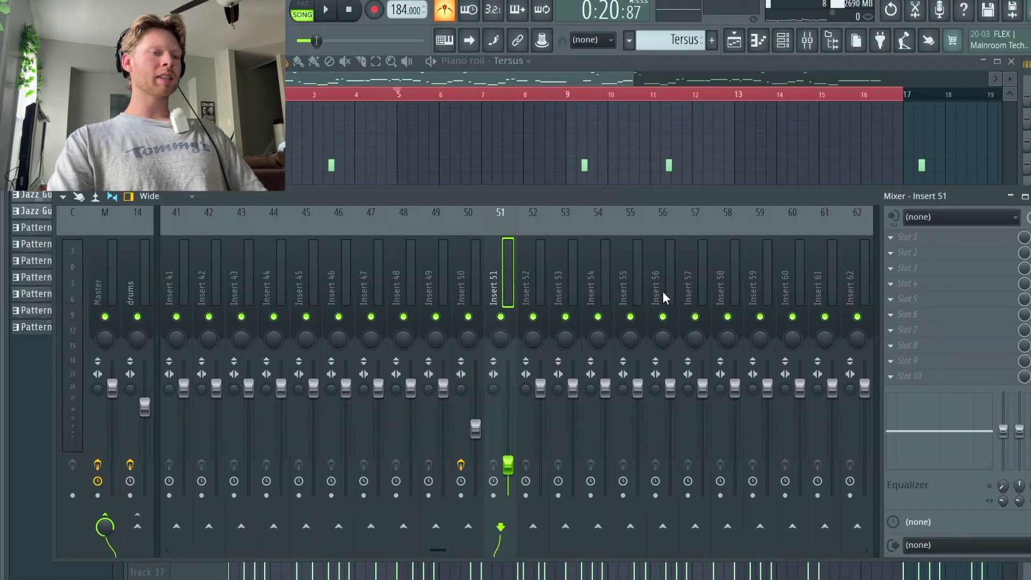
click(412, 134)
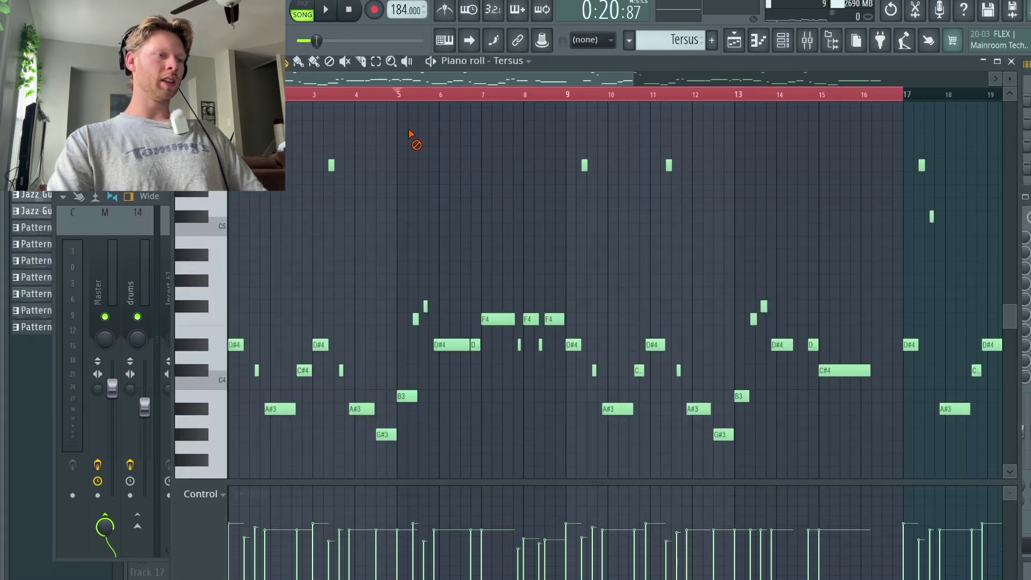
scroll(265, 295, up, 3)
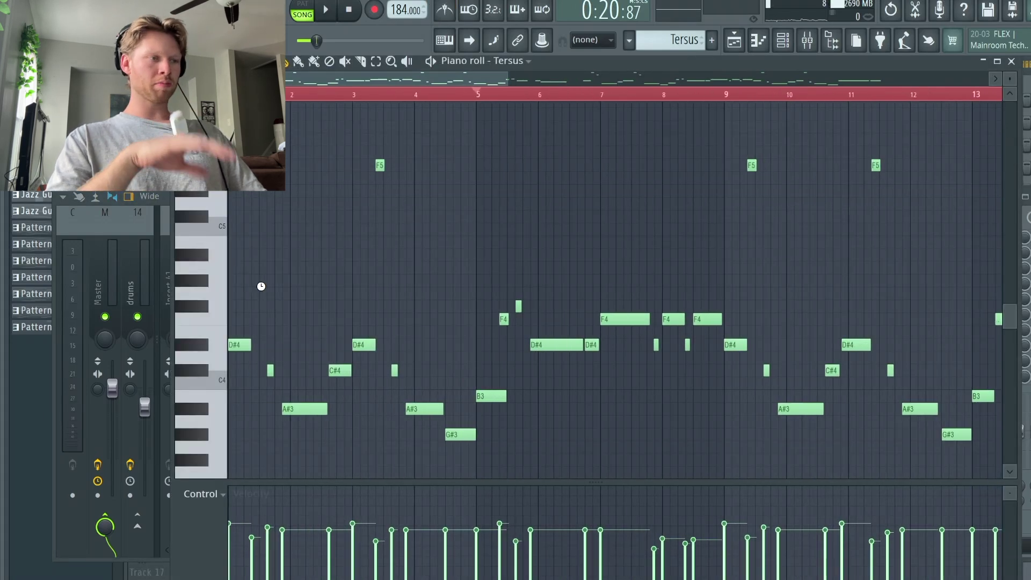
key(space)
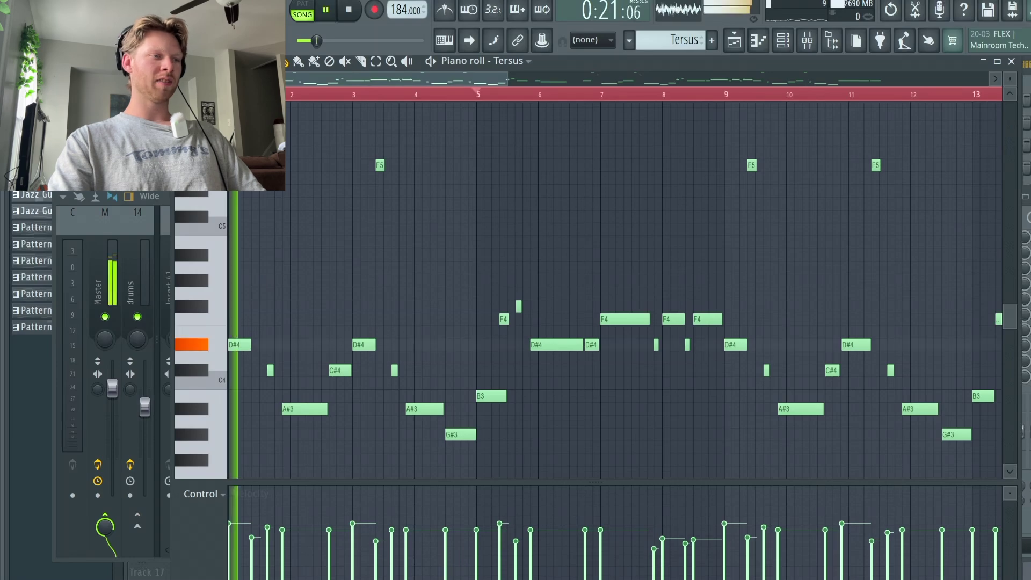
click(783, 40)
key(space)
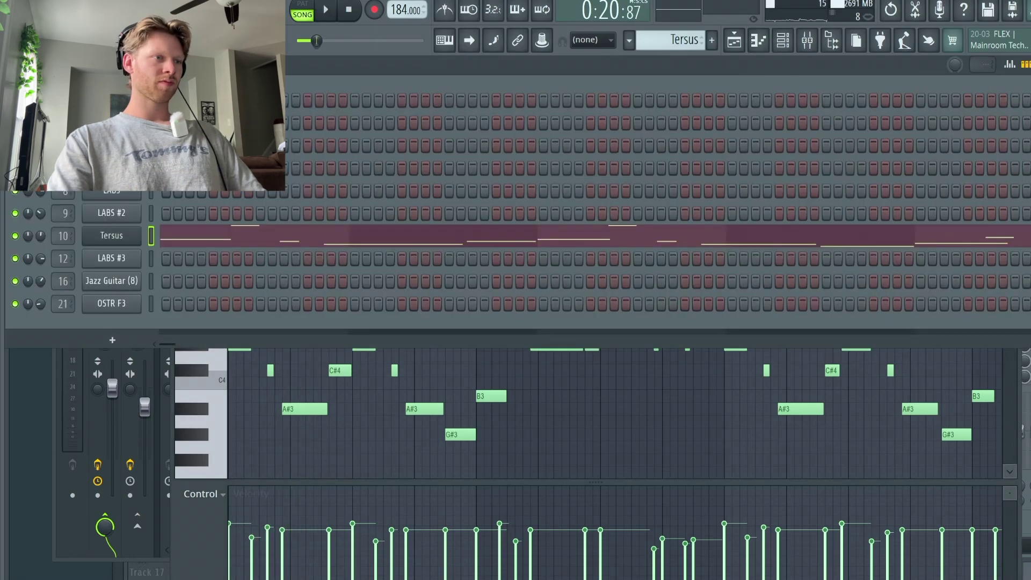
View the Tersus channel's FLEX instrument and browse its preset list.
key(F6)
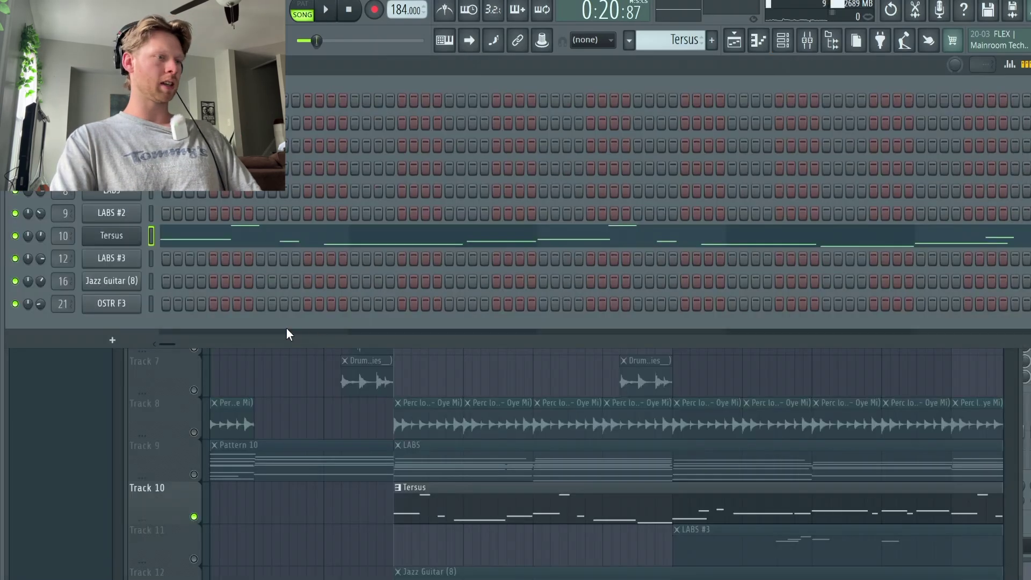
click(127, 236)
scroll(177, 424, up, 2)
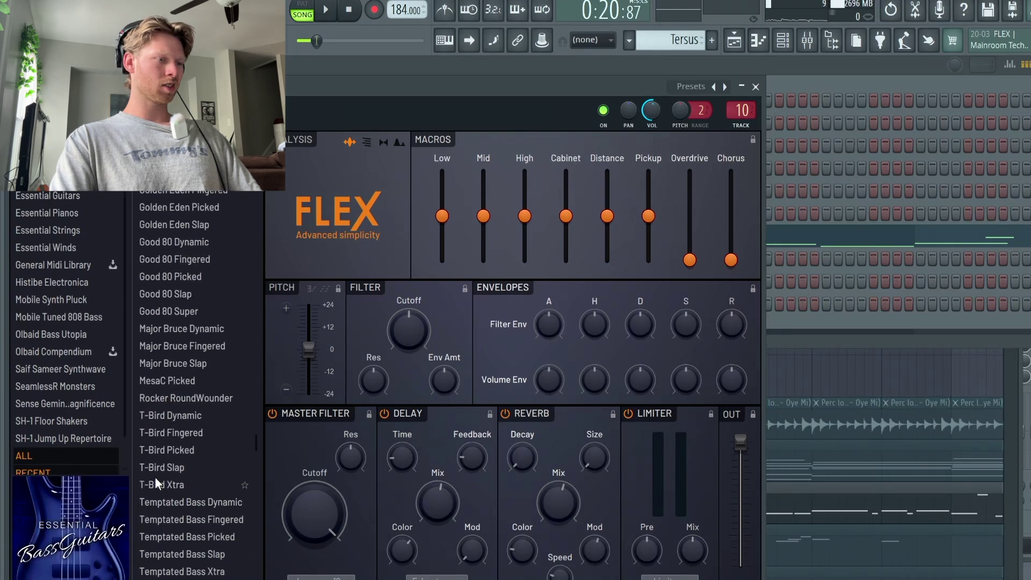
View the Fruity Fast Dist and Fruity parametric EQ 2 effects on the Tersus mixer track, and return to the playlist.
key(F9)
click(946, 315)
click(957, 299)
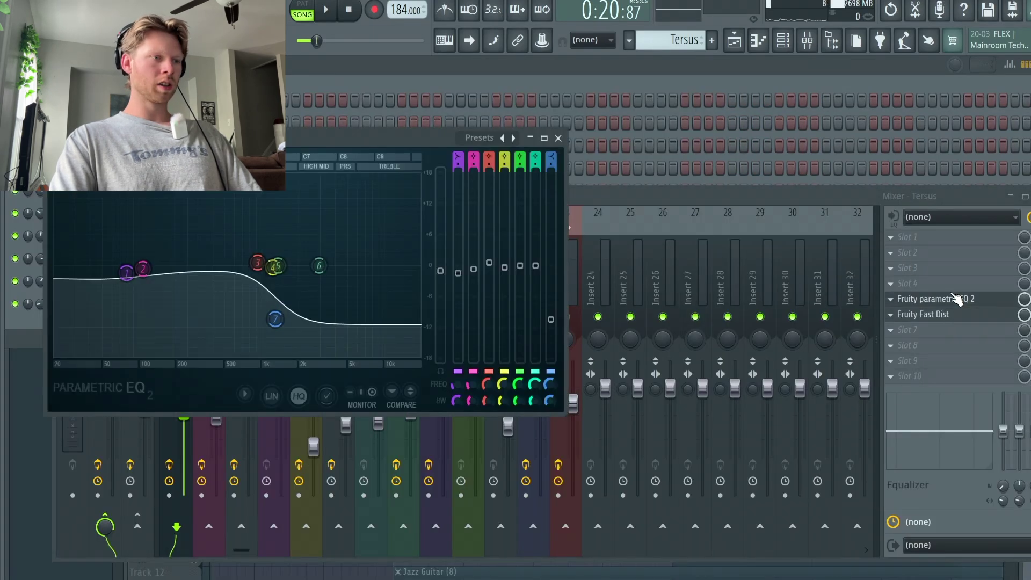
click(559, 138)
click(603, 62)
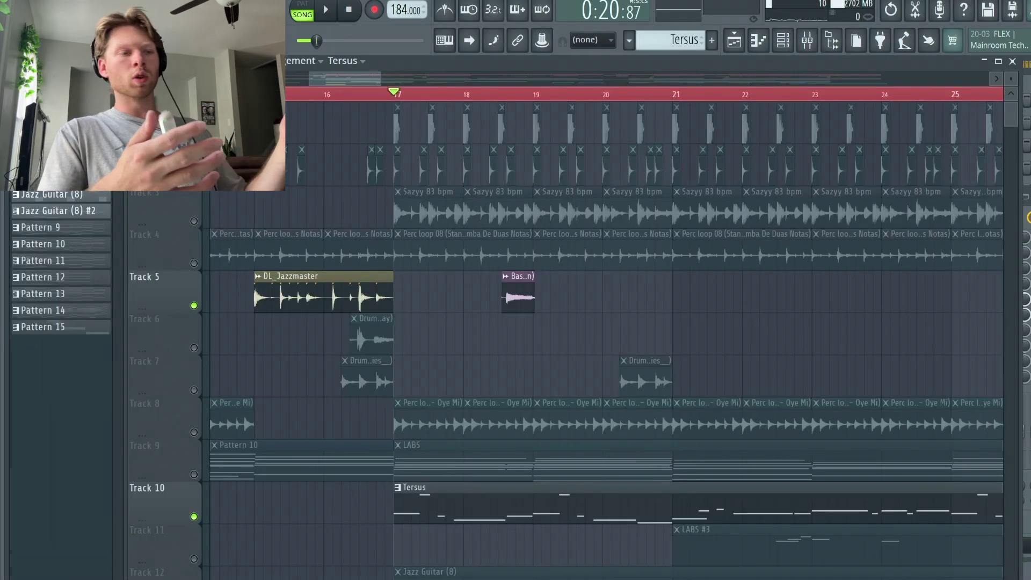
View the sample settings of the Bass slide clip on Track 5, and close them.
scroll(513, 184, down, 2)
scroll(513, 184, up, 2)
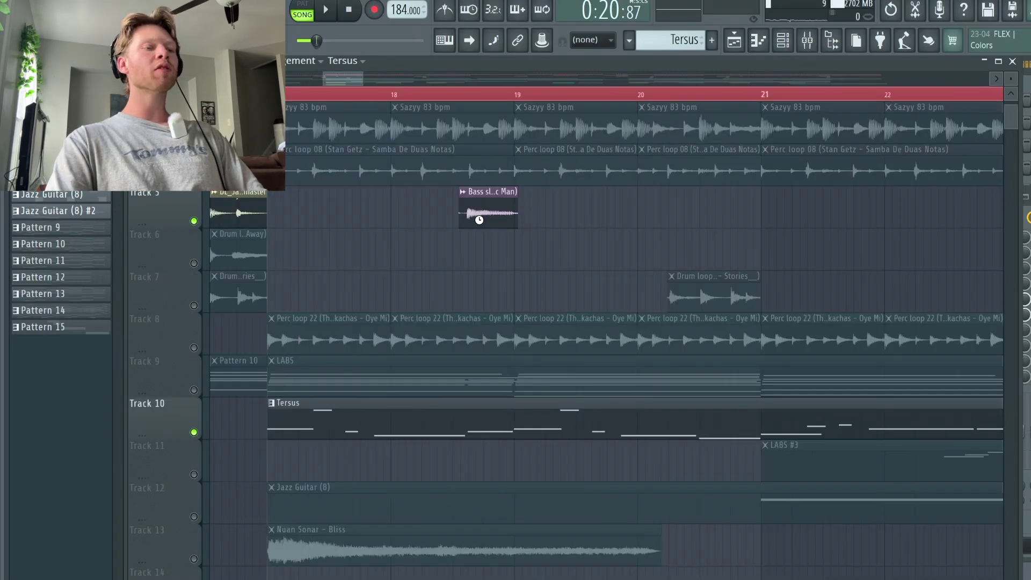
double_click(479, 217)
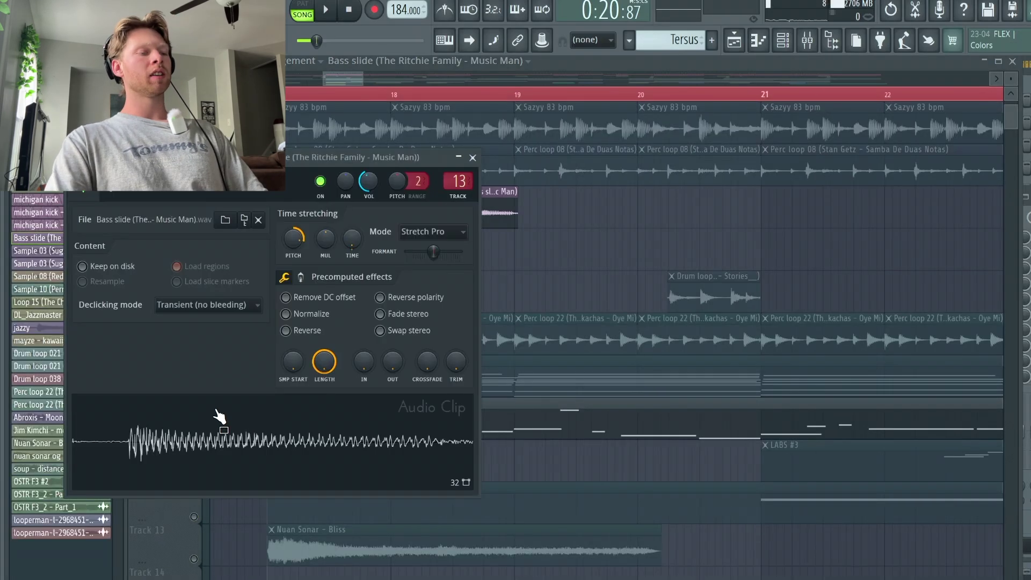
click(472, 158)
Play the Bass slide clip on Track 5 together with the Tersus clip, and replay it soloed.
key(space)
scroll(449, 209, up, 2)
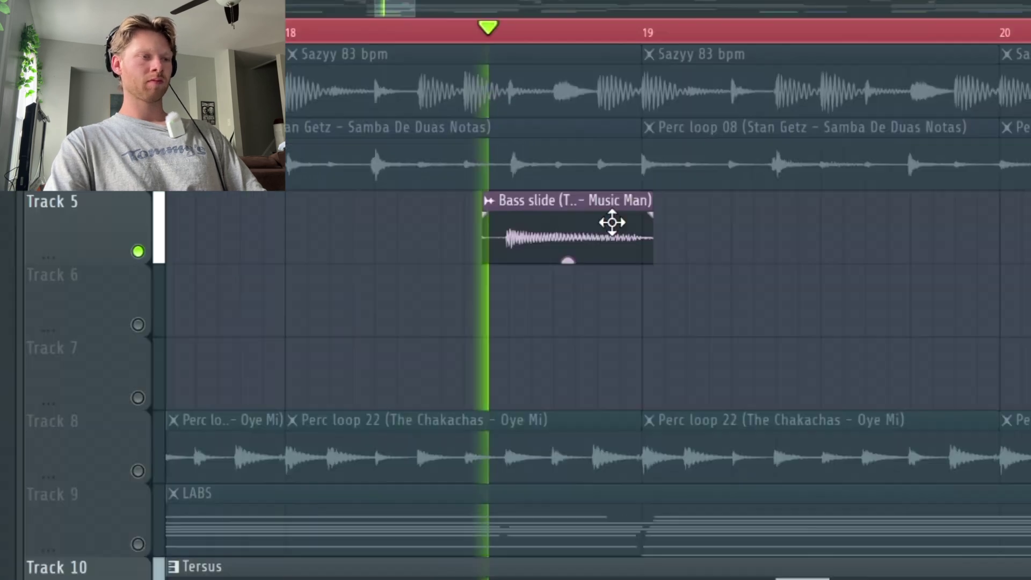
key(space)
scroll(603, 373, down, 2)
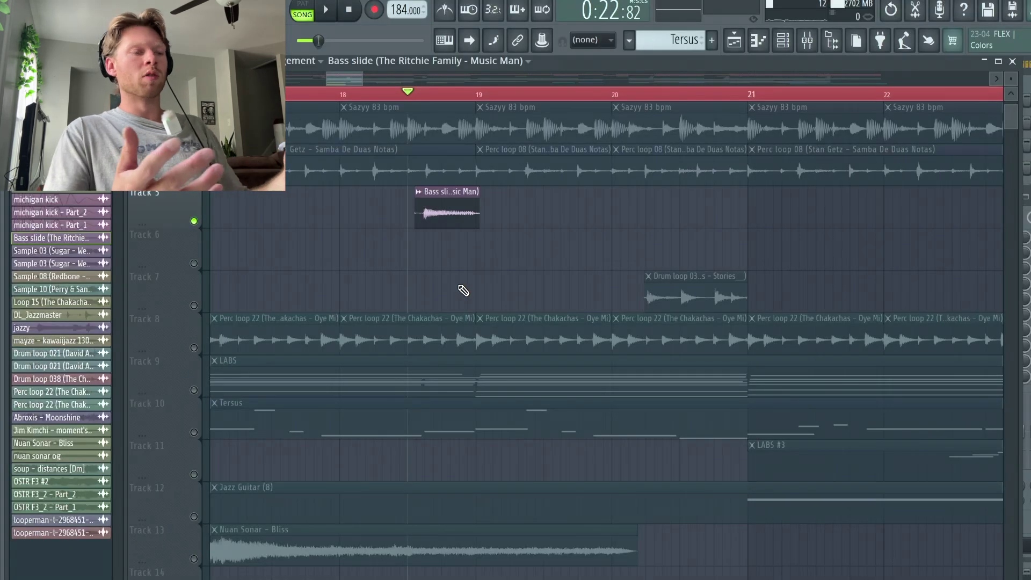
key(space)
scroll(296, 256, down, 2)
key(space)
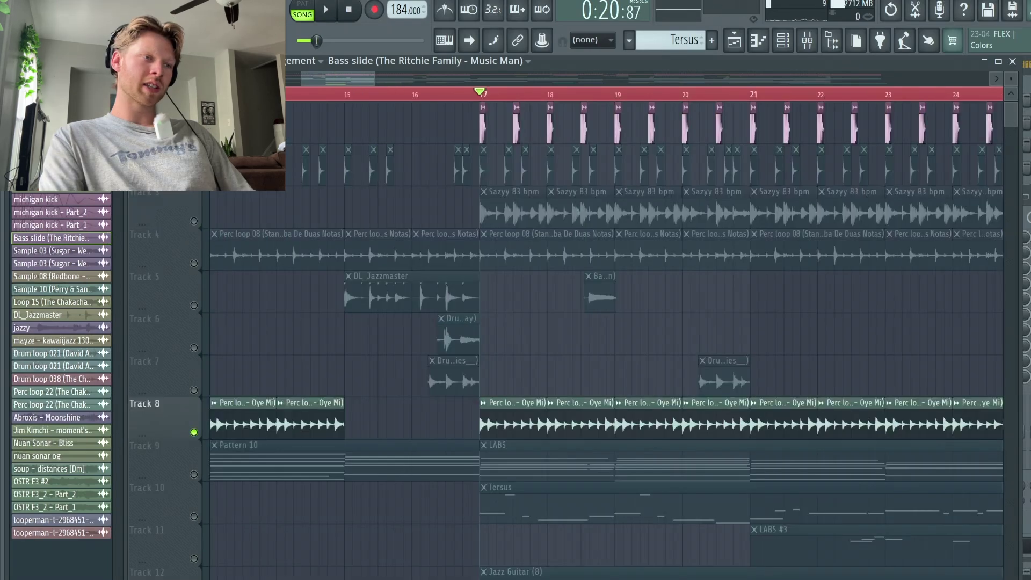
Play the michigan kick clips together with the Perc loop 22 clips on Track 8 from bar 17.
key(space)
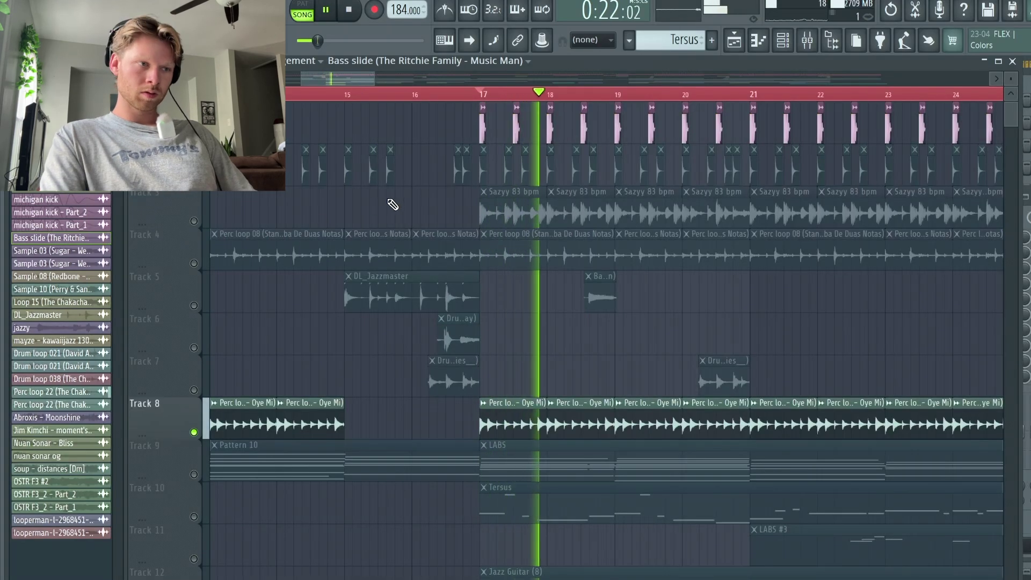
key(space)
key(space)
scroll(272, 322, right, 1)
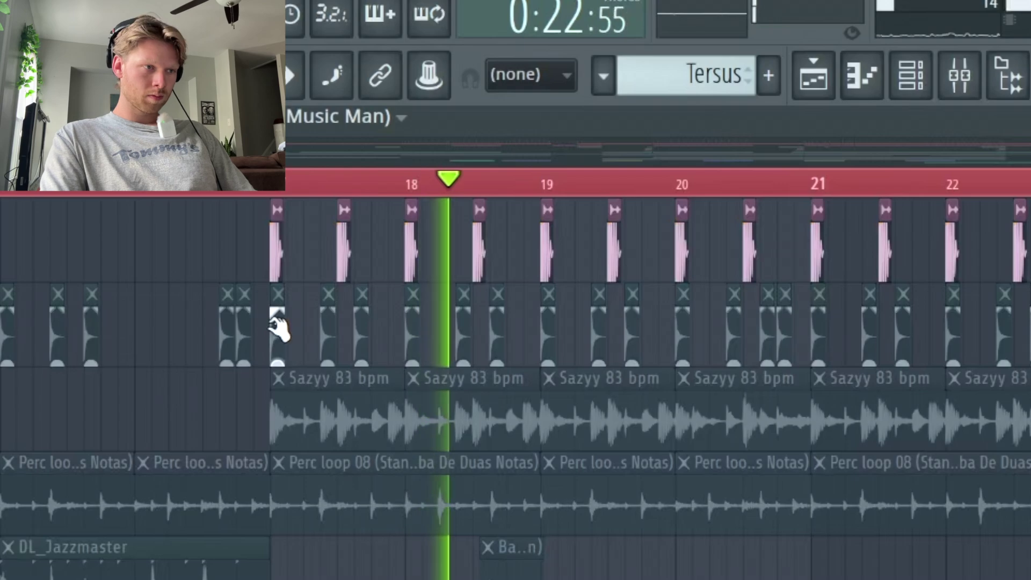
key(space)
View the michigan kick clip's sample settings and the Fruity parametric EQ 2 on its mixer track.
double_click(276, 255)
key(space)
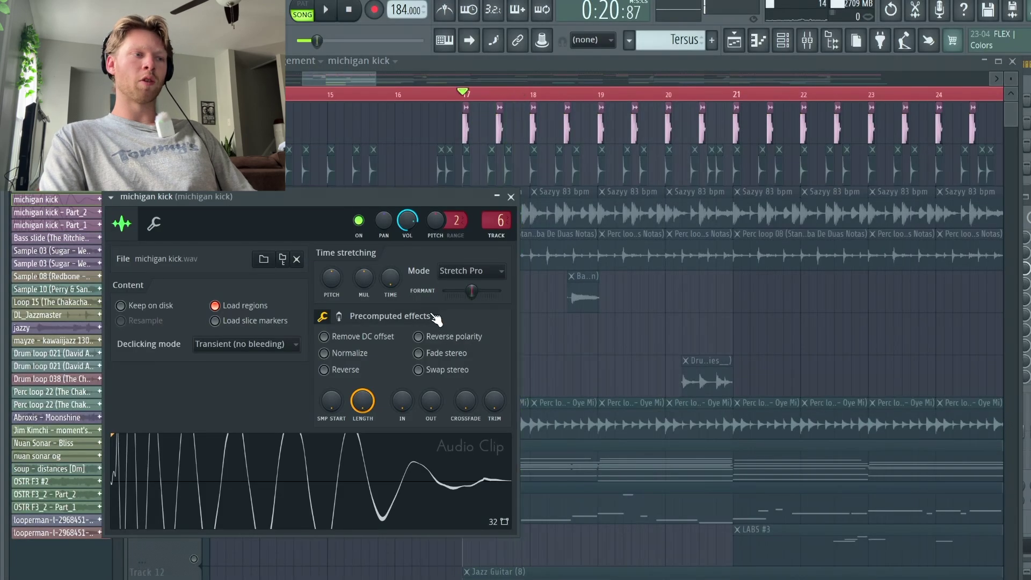
click(807, 41)
click(959, 267)
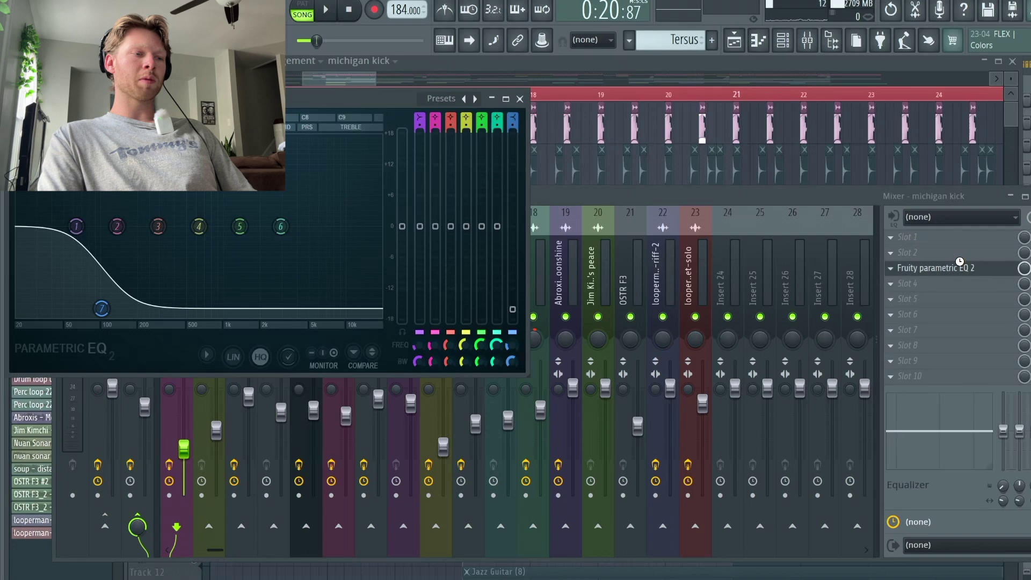
Close the EQ and mixer, play the kick with the Perc 17 clips, and view Perc 17's sample settings.
click(520, 99)
key(F9)
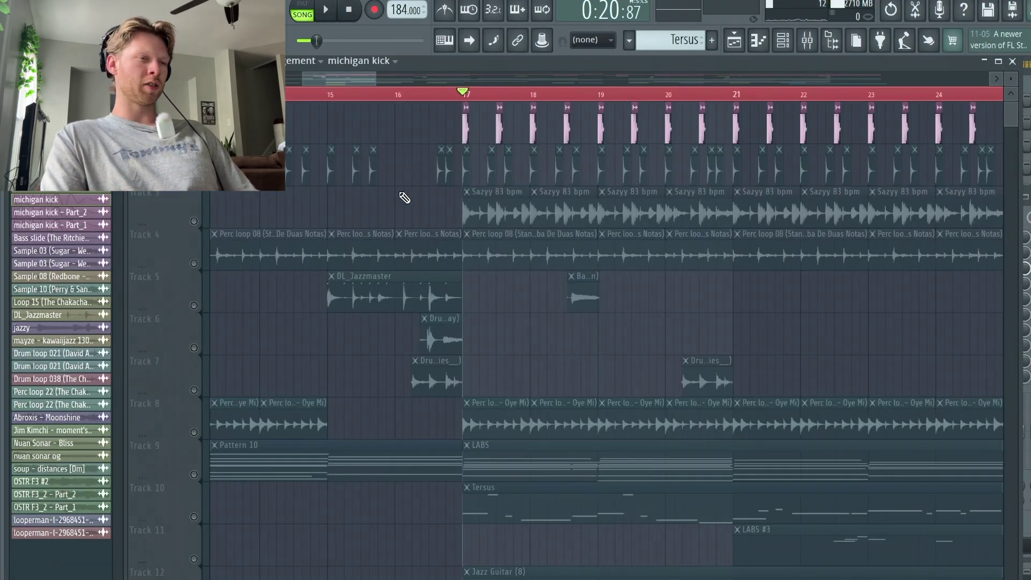
key(space)
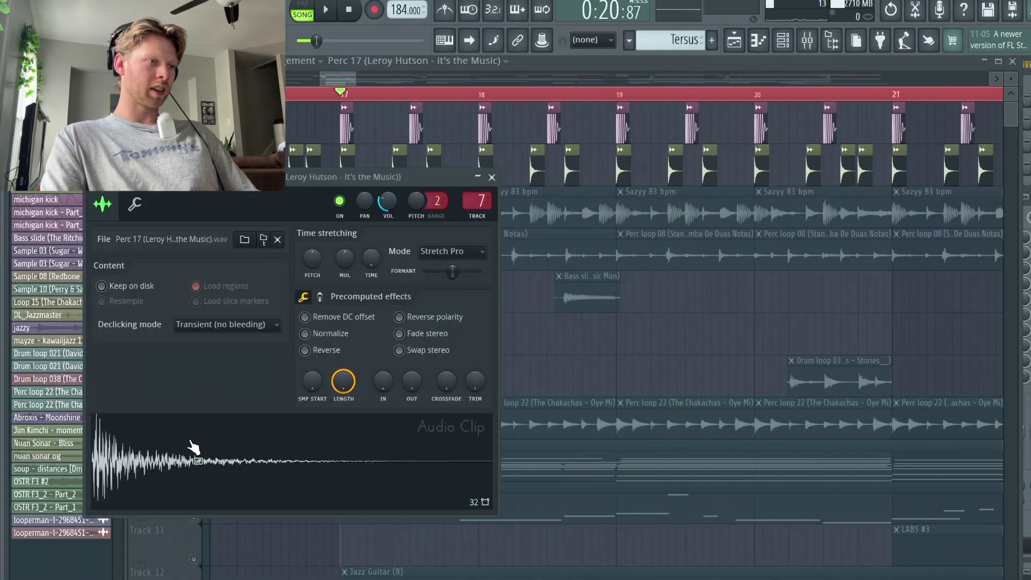
click(491, 178)
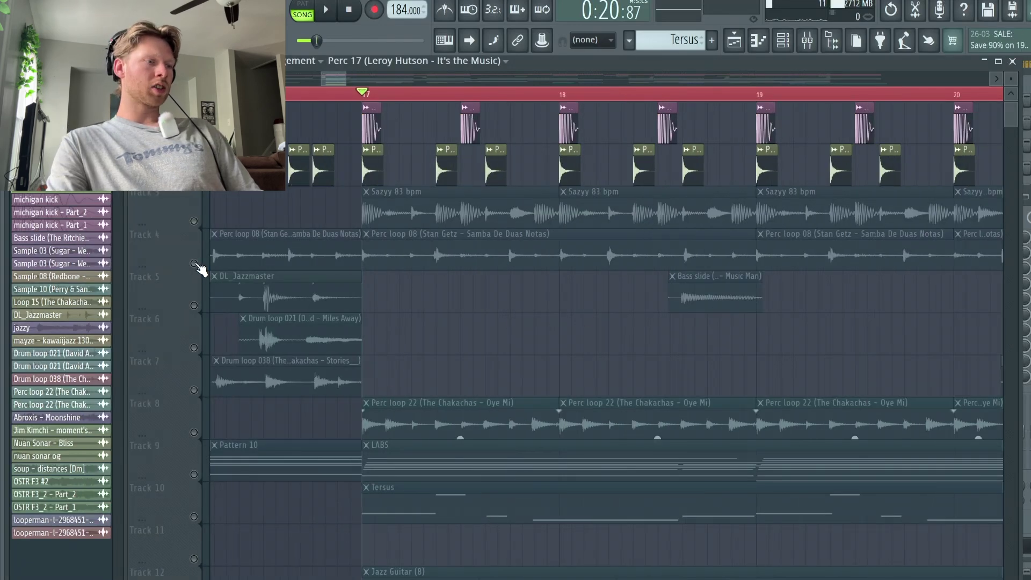
Play the Perc loop 08 clips on Track 4 soloed from bar 17, and re-enable the other drum tracks.
click(195, 263)
ctrl+click(195, 264)
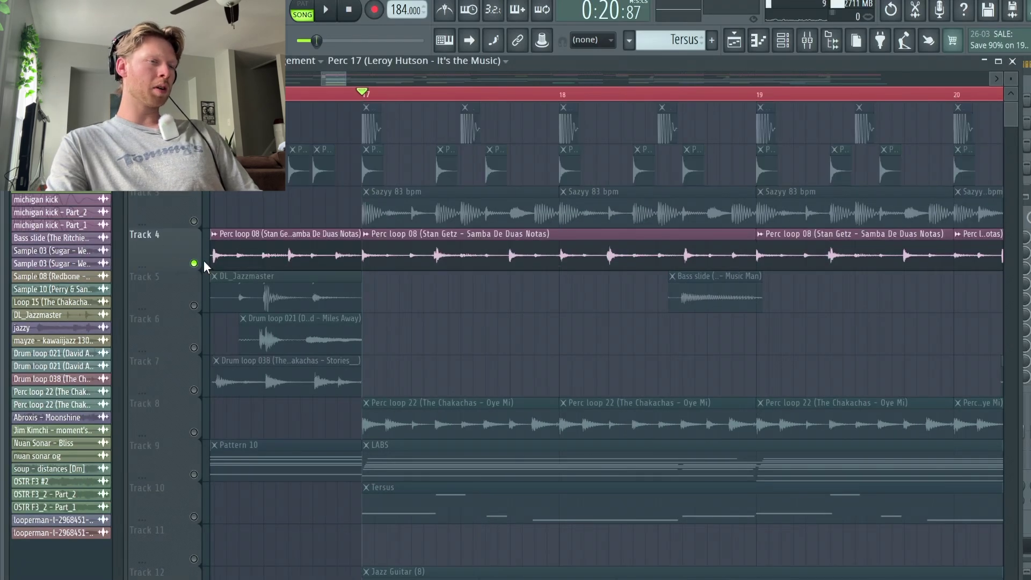
key(space)
scroll(548, 278, down, 4)
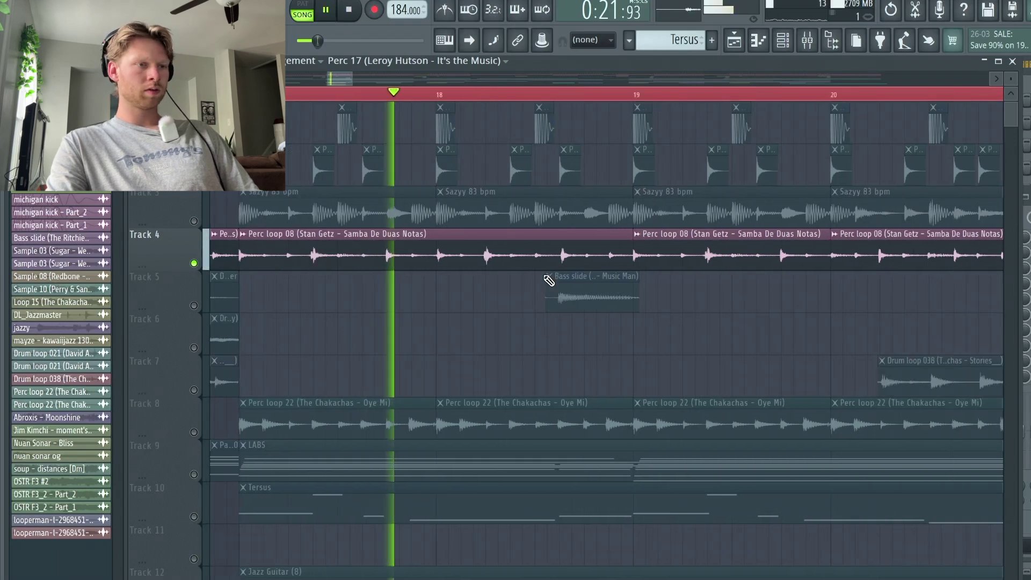
click(193, 137)
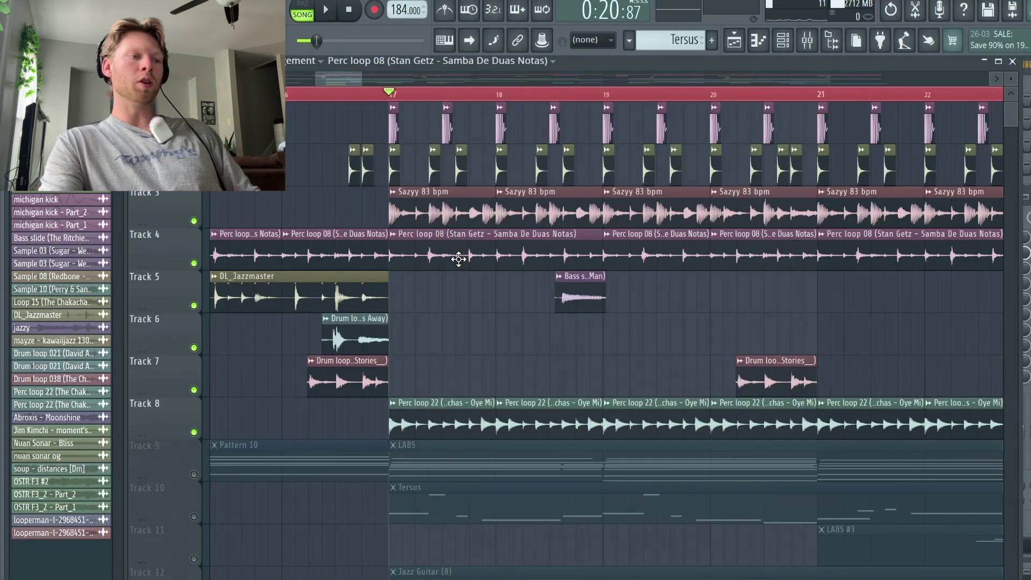
scroll(502, 299, right, 2)
scroll(502, 299, right, 1)
scroll(460, 247, left, 2)
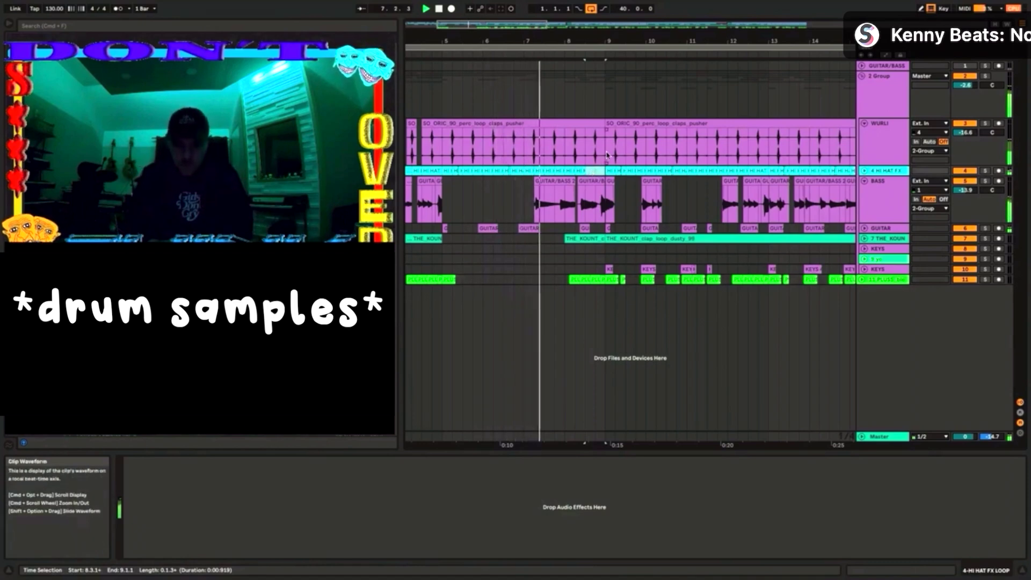
In Ableton Live, delete the stretch just before bar 9 from the hi-hat and perc claps loops, and select it in the clap loop.
key(Delete)
drag(606, 156, 587, 147)
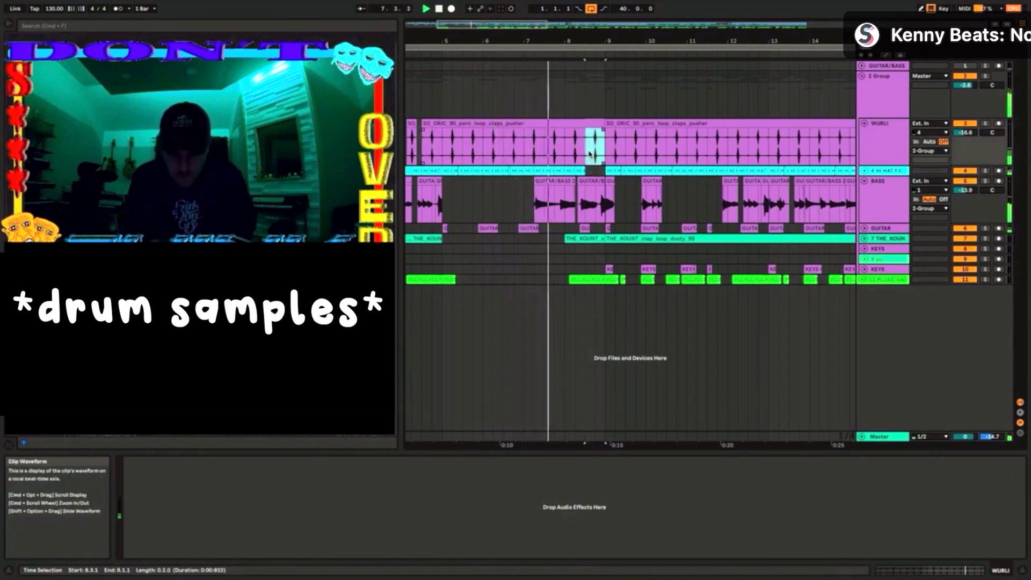
key(Delete)
drag(604, 238, 584, 239)
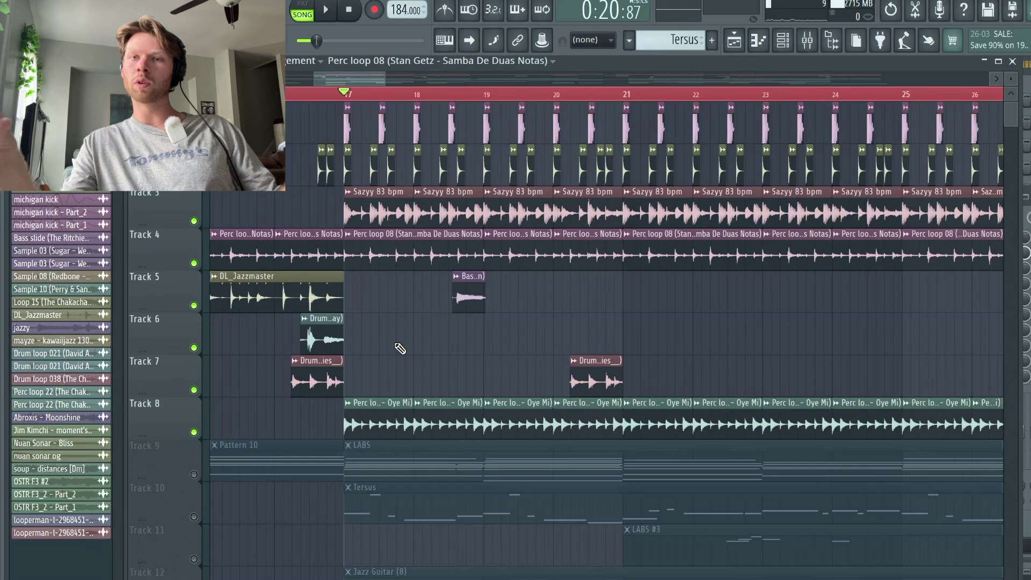
Back in FL Studio, play the Sazyy 83 bpm and Perc loop 08 clips from bar 17, adding Track 8's Perc loop 22.
ctrl+scroll(400, 349, up, 2)
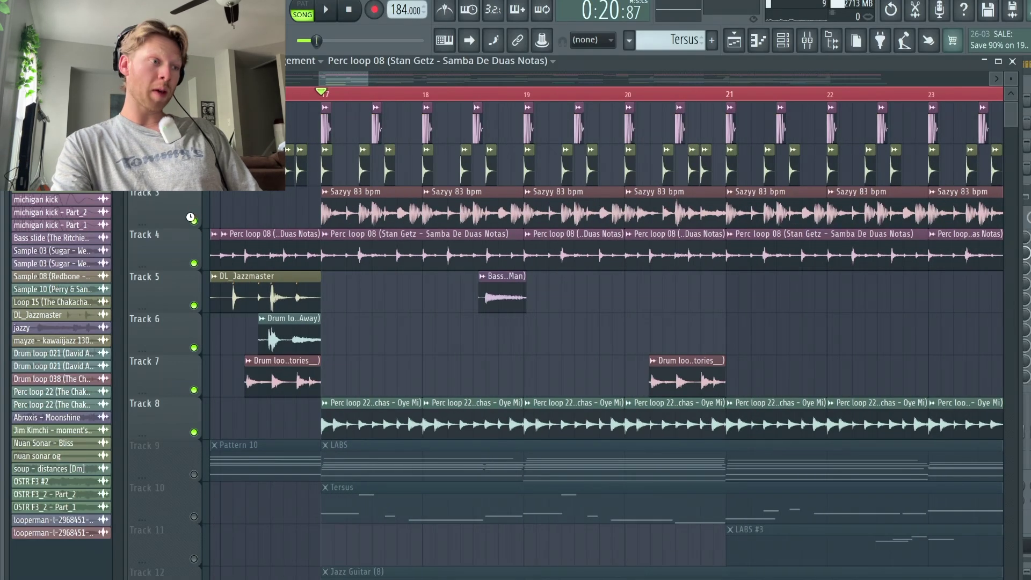
ctrl+click(192, 219)
click(194, 263)
key(space)
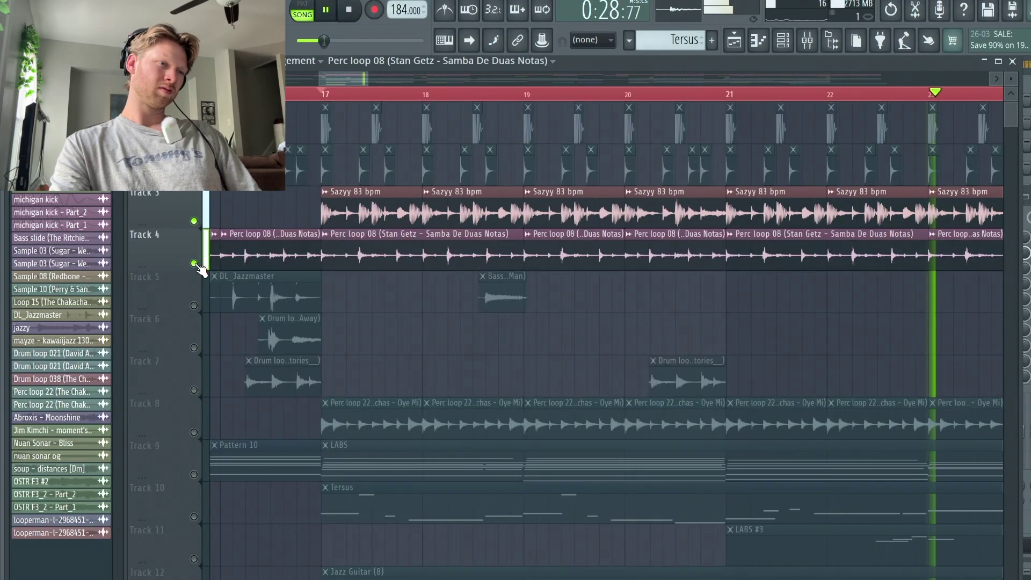
click(194, 432)
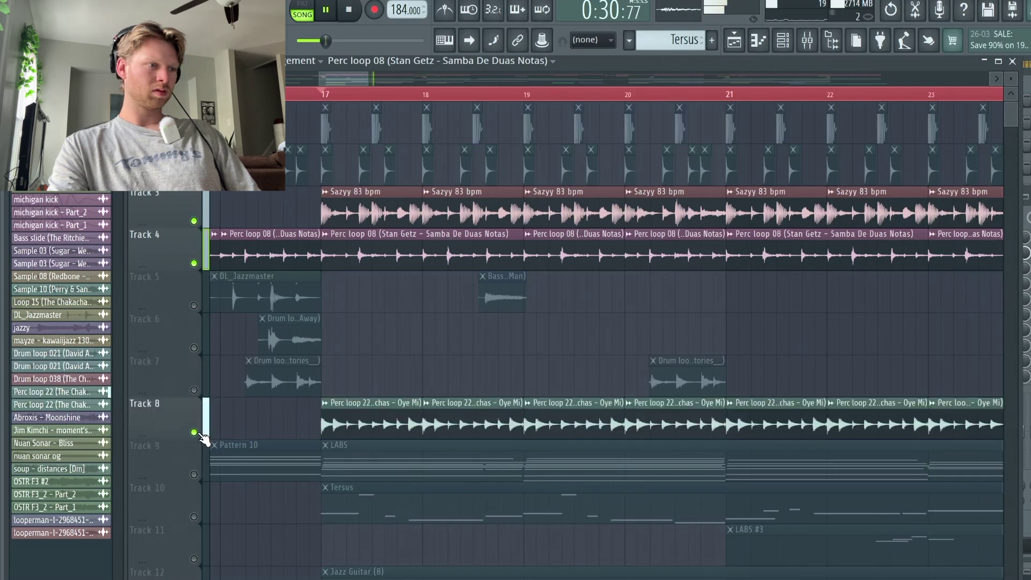
key(space)
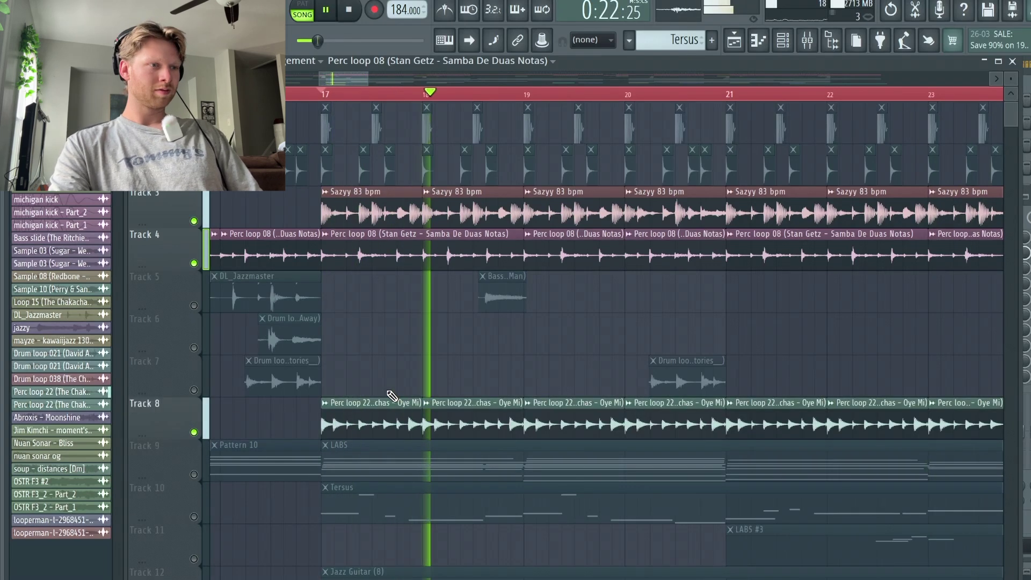
Solo Track 8 to hear the Perc loop 22 clips alone during playback.
right_click(195, 432)
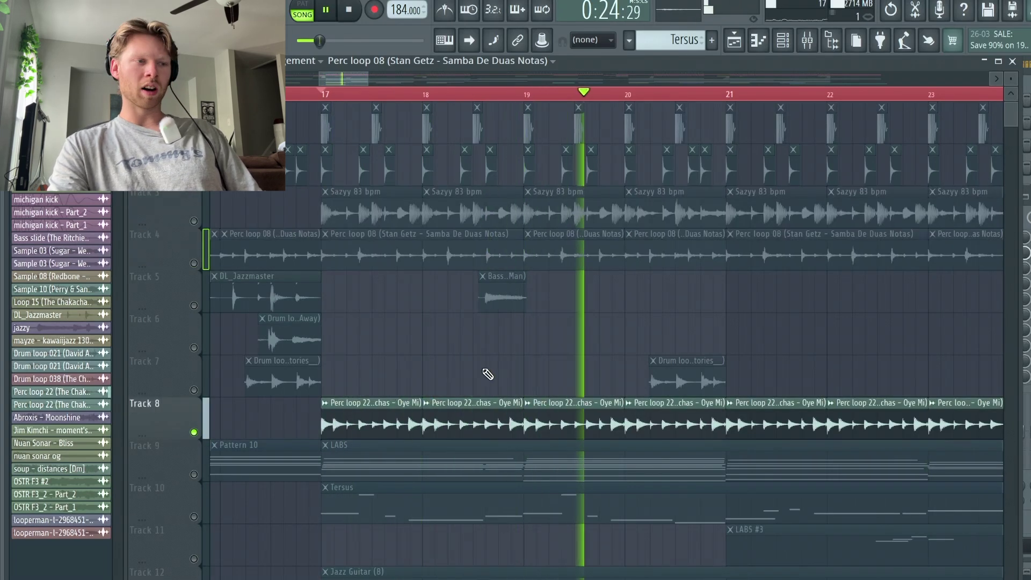
scroll(490, 367, down, 1)
scroll(543, 343, right, 2)
scroll(544, 345, left, 2)
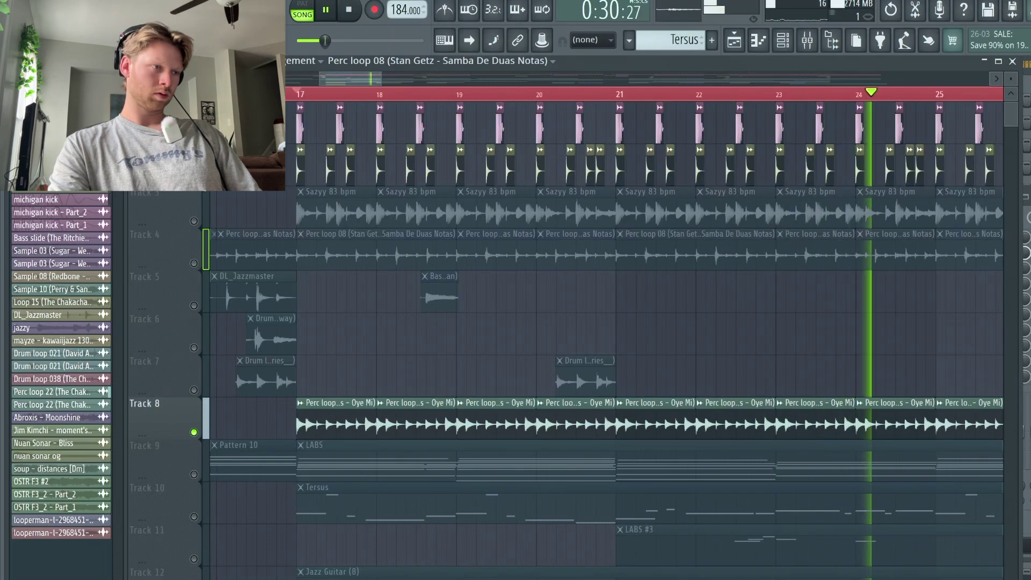
Bring Tracks 3 and 4 back into the drum playback, check the Perc 17 clip's sample settings, and stop playback.
click(194, 221)
click(195, 263)
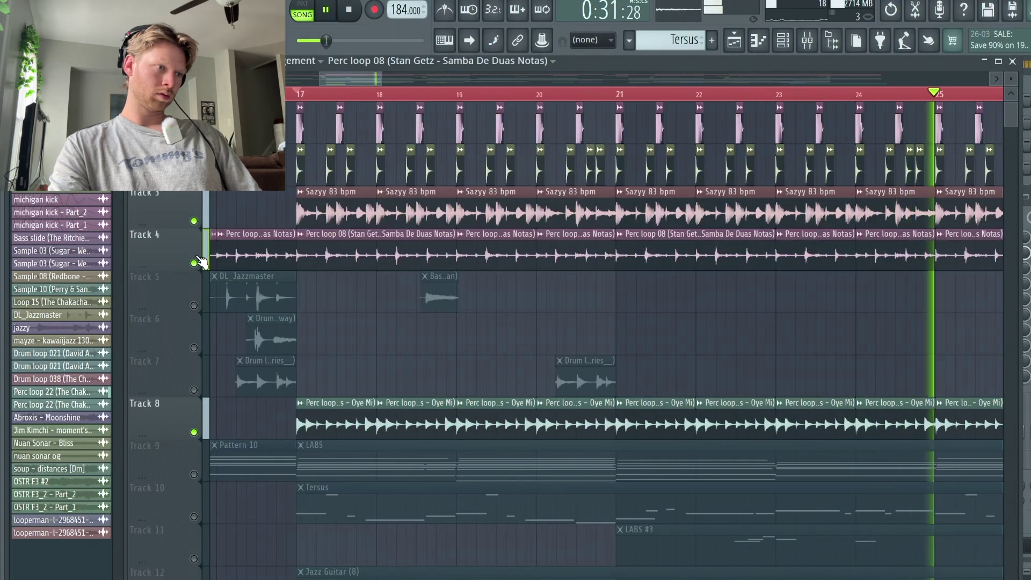
double_click(351, 173)
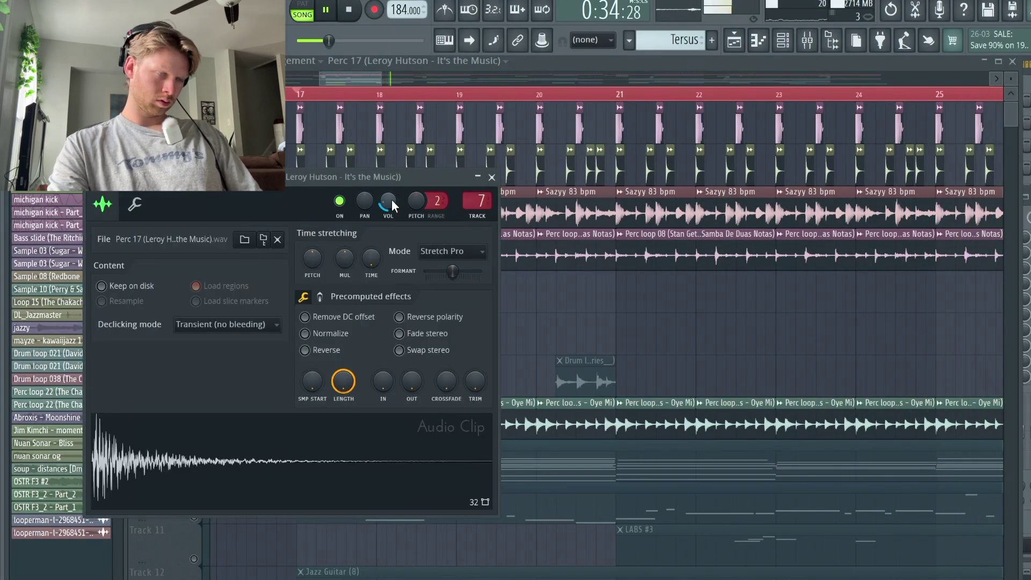
key(Escape)
key(space)
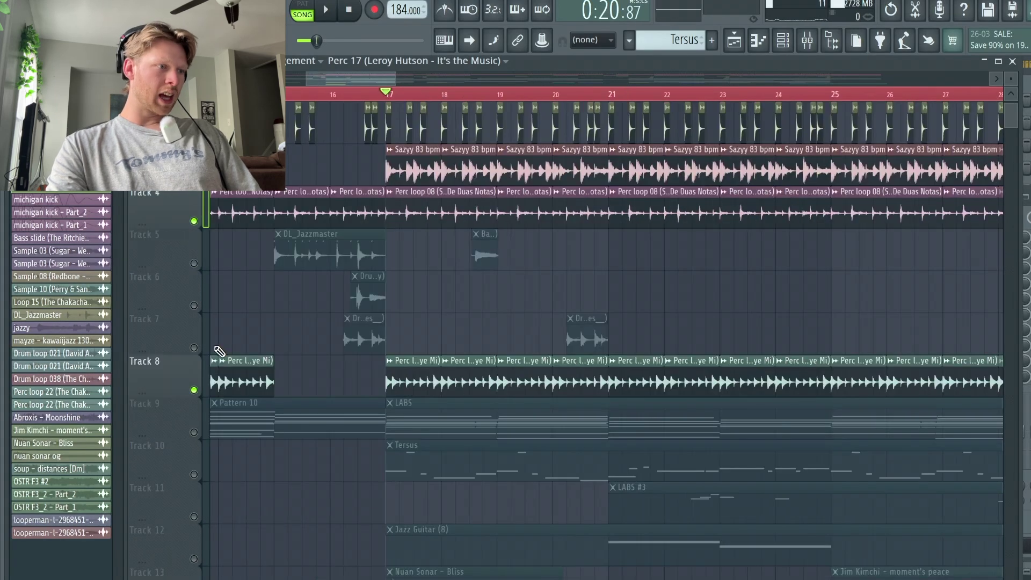
Play the full arrangement from bar 29 through the DL_Jazzmaster and drum loop fill leading into bar 33.
right_click(195, 348)
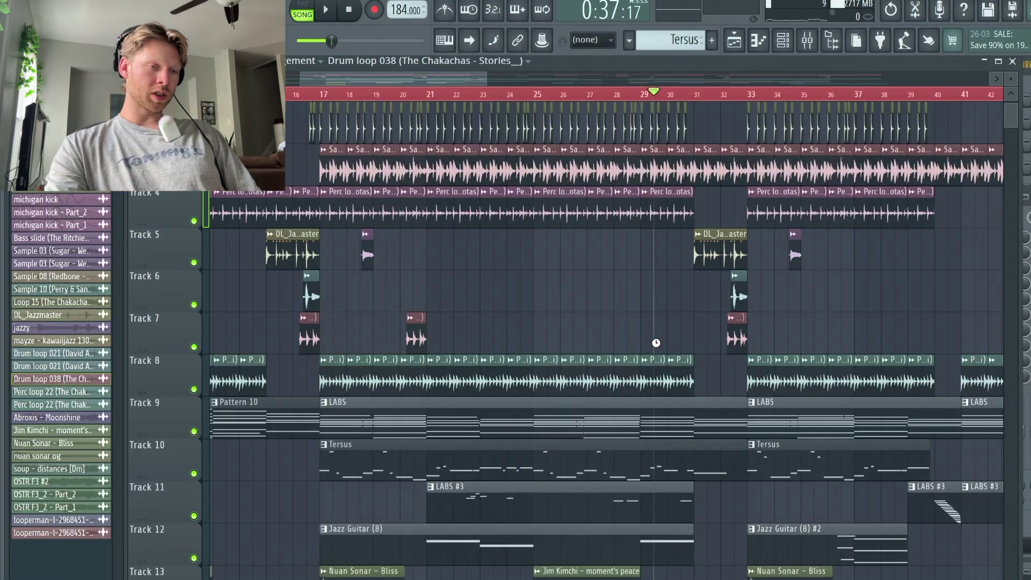
scroll(658, 344, down, 1)
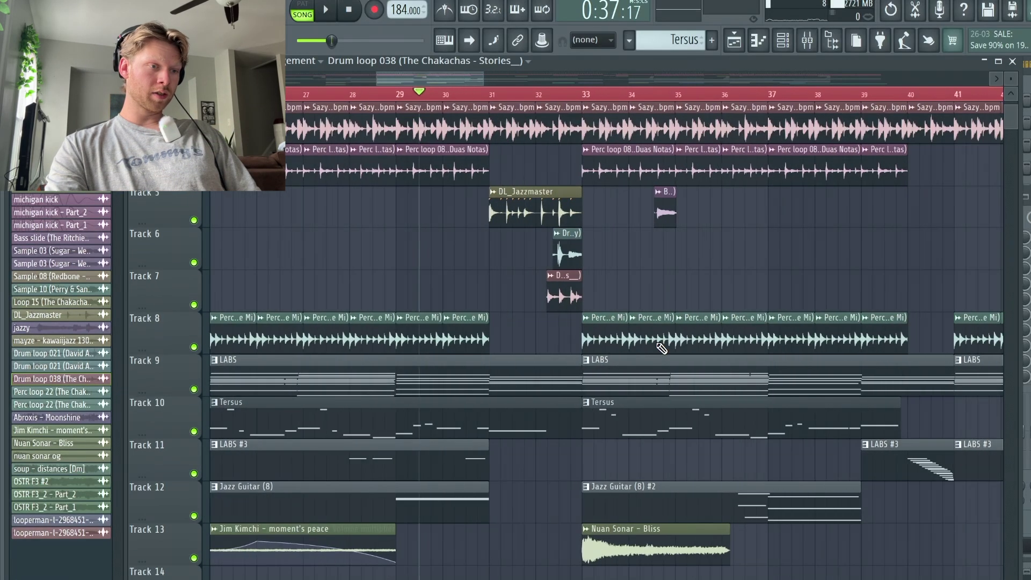
scroll(512, 289, up, 1)
scroll(656, 280, left, 3)
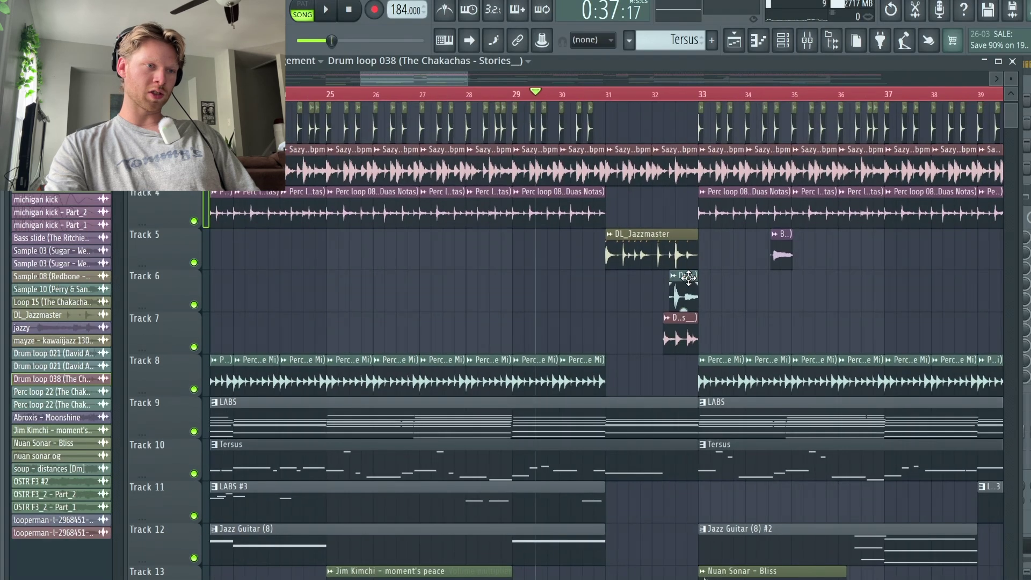
key(space)
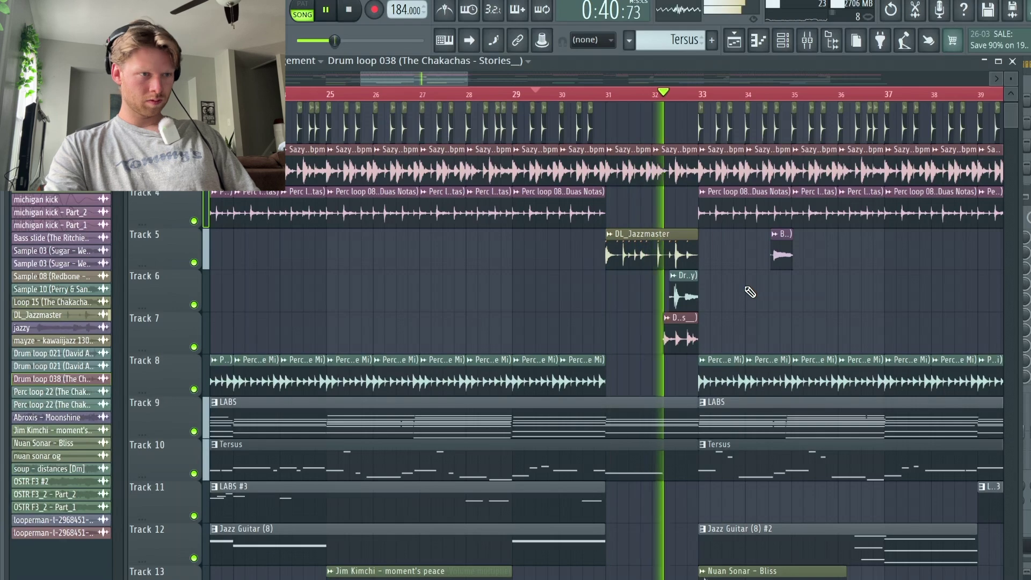
scroll(748, 292, down, 1)
scroll(735, 284, right, 3)
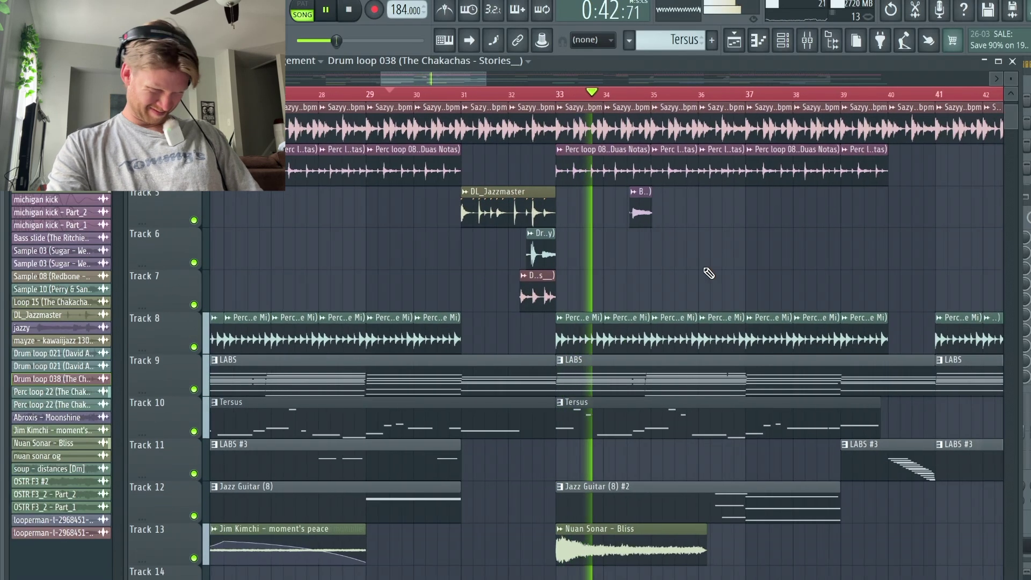
scroll(704, 268, up, 3)
scroll(704, 268, down, 3)
key(space)
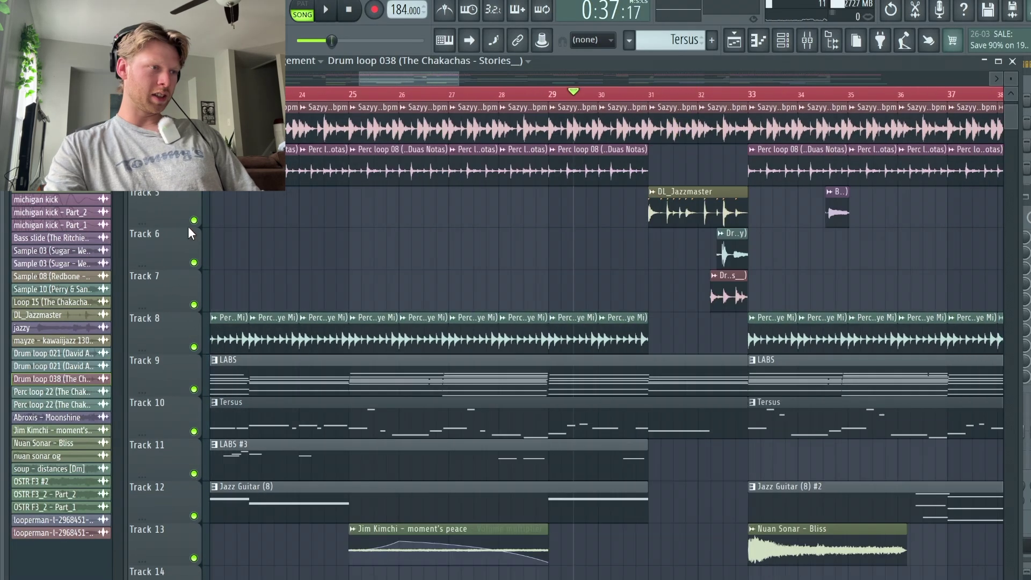
Isolate Tracks 5, 6 and 7, and play the DL_Jazzmaster and drum loop fill from bar 31.
ctrl+click(194, 220)
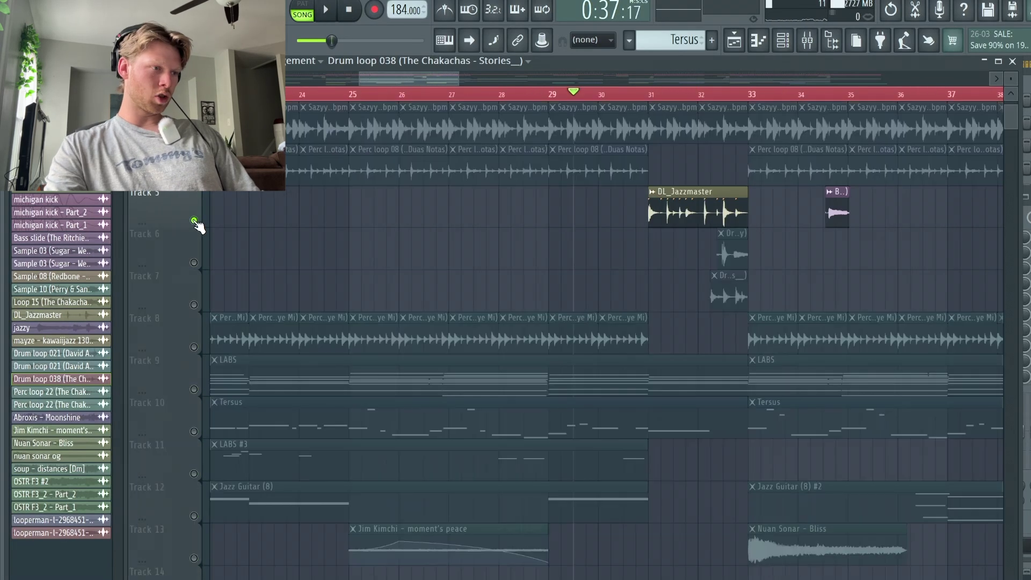
click(651, 94)
key(space)
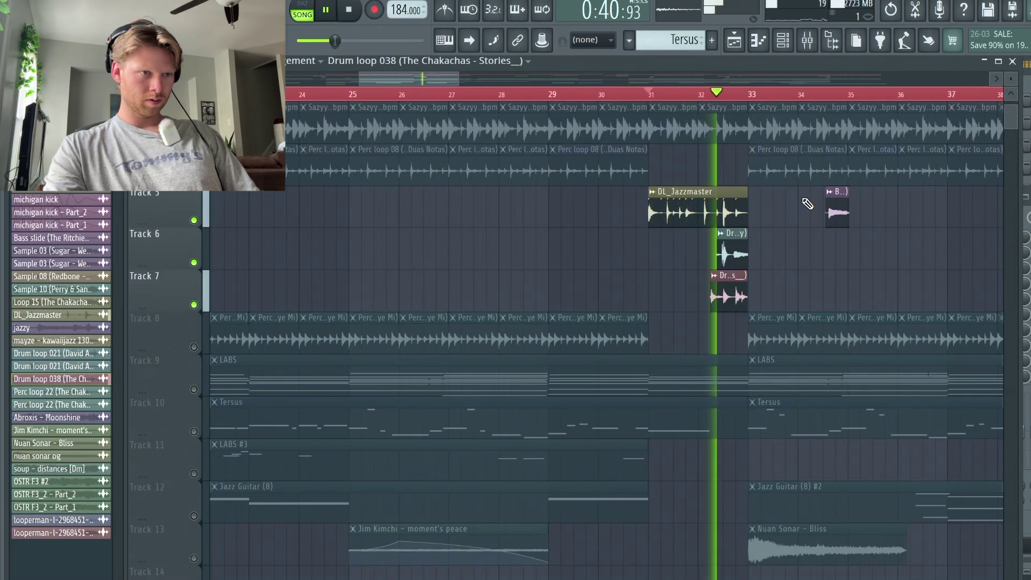
scroll(808, 214, up, 2)
key(space)
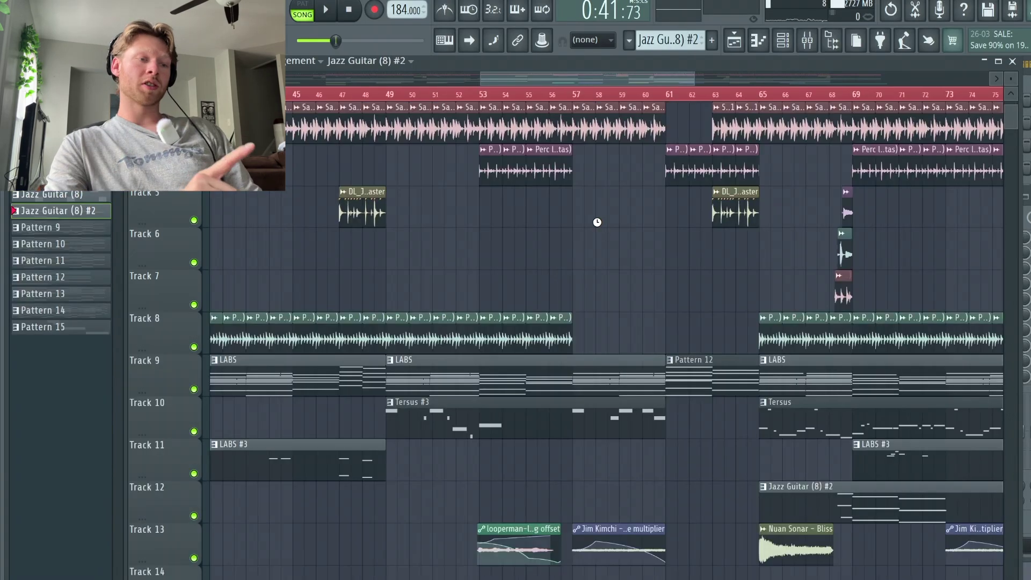
Open Track 9's LABS pattern in the piano roll, play it from bar 25, and examine its chord progression.
scroll(597, 221, left, 4)
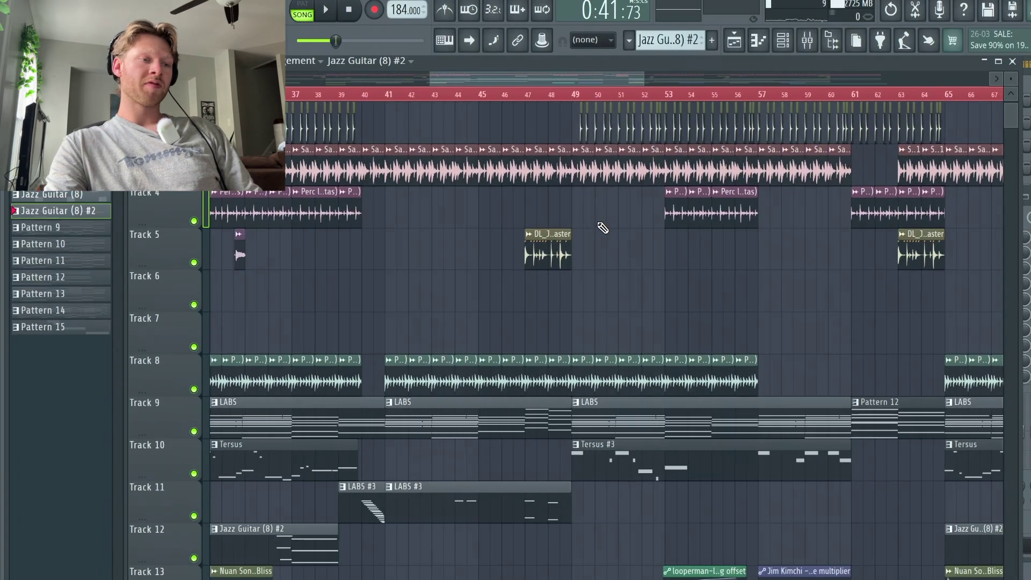
double_click(454, 413)
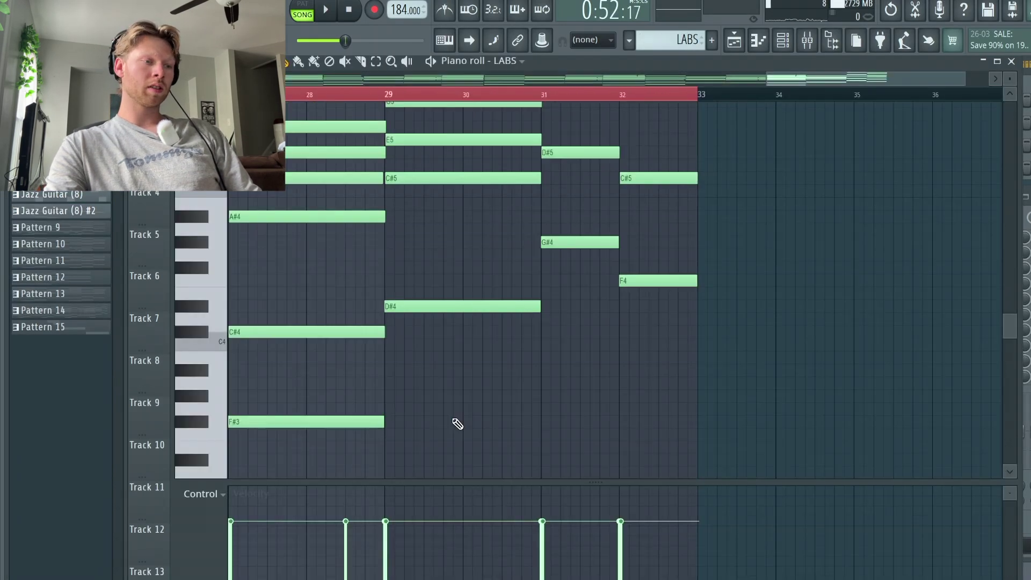
key(space)
key(l)
key(space)
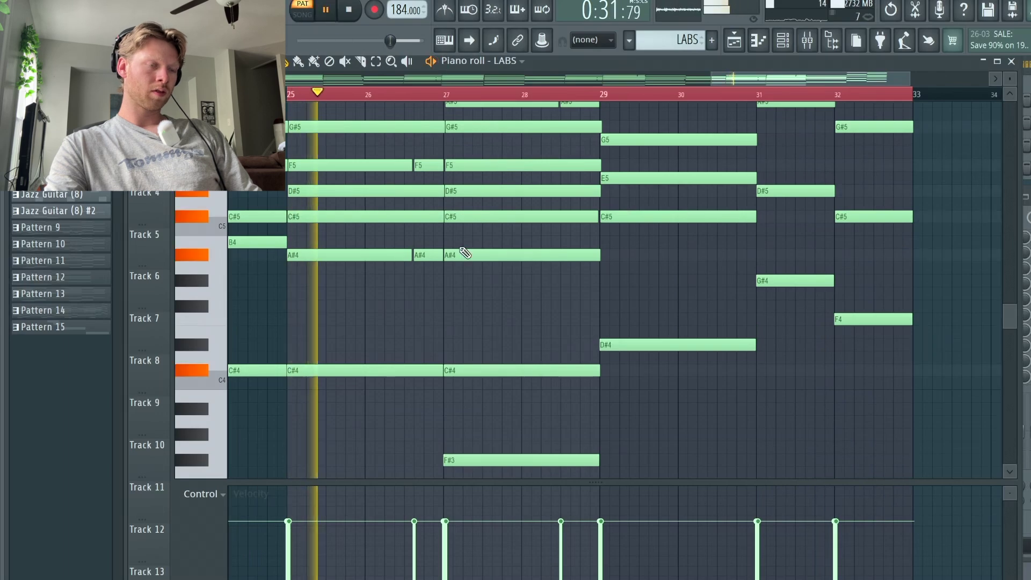
scroll(462, 253, up, 3)
scroll(462, 253, down, 6)
key(space)
scroll(511, 237, left, 4)
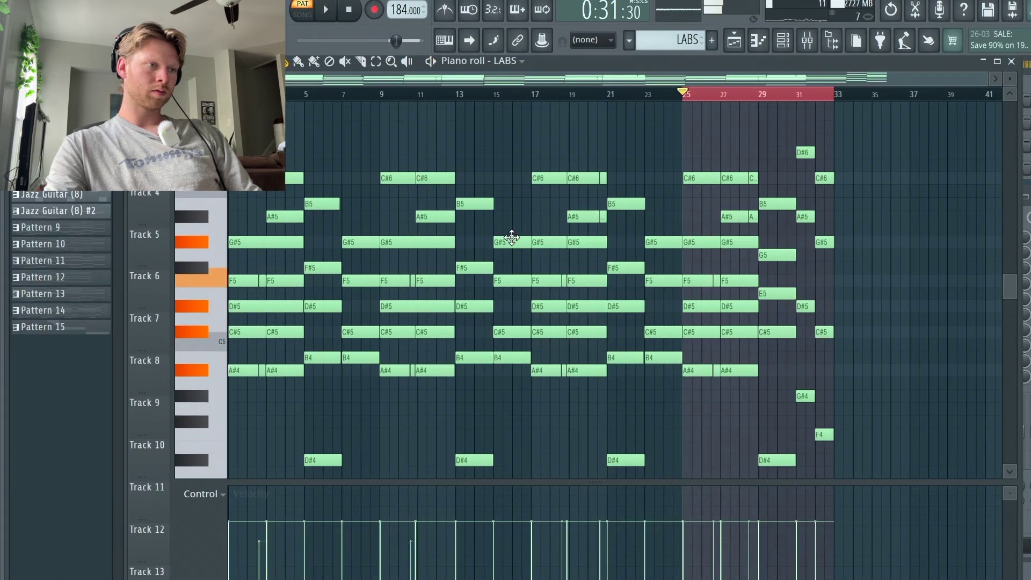
scroll(766, 187, up, 3)
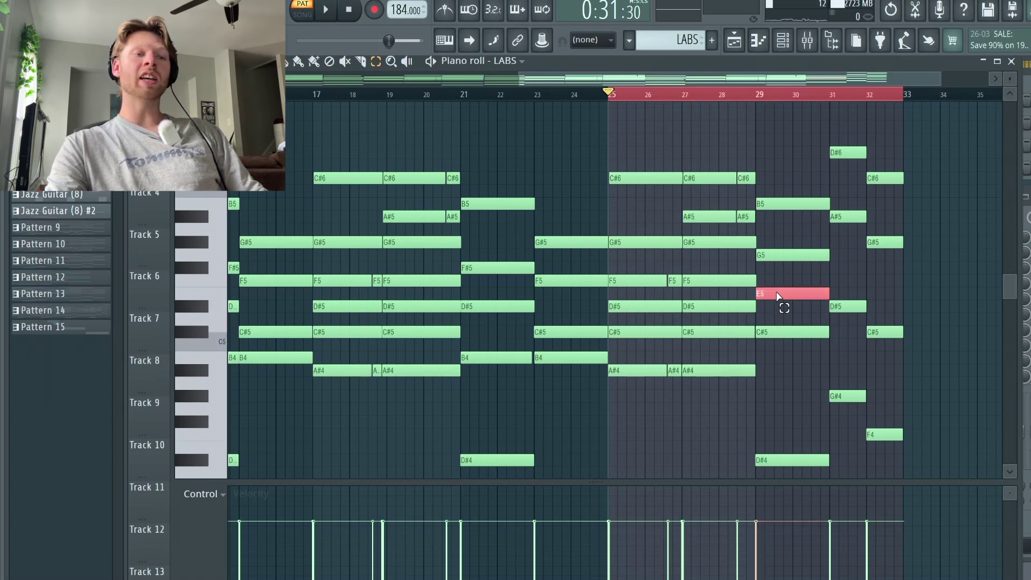
Lower the G5 and E5 notes at bar 29 to F#5 and D#5, return them to G5 and E5, and deselect them.
key(shift+Down)
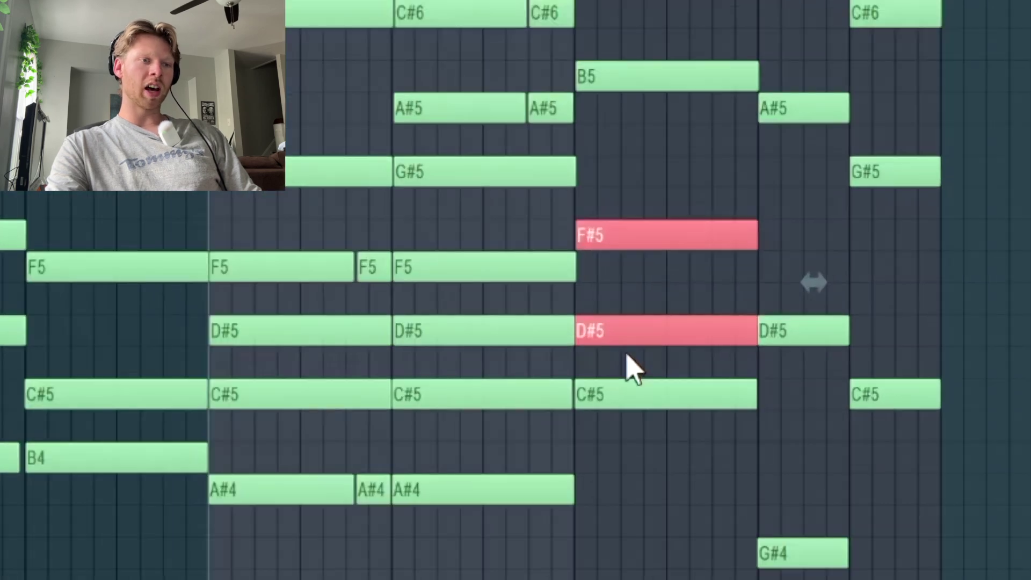
key(shift+Up)
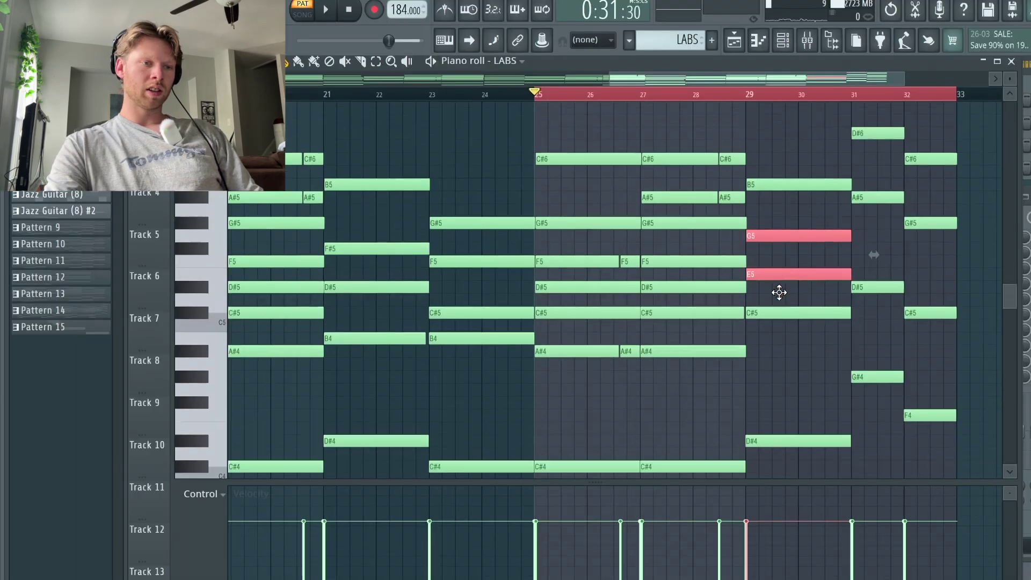
key(ctrl+d)
scroll(700, 300, down, 3)
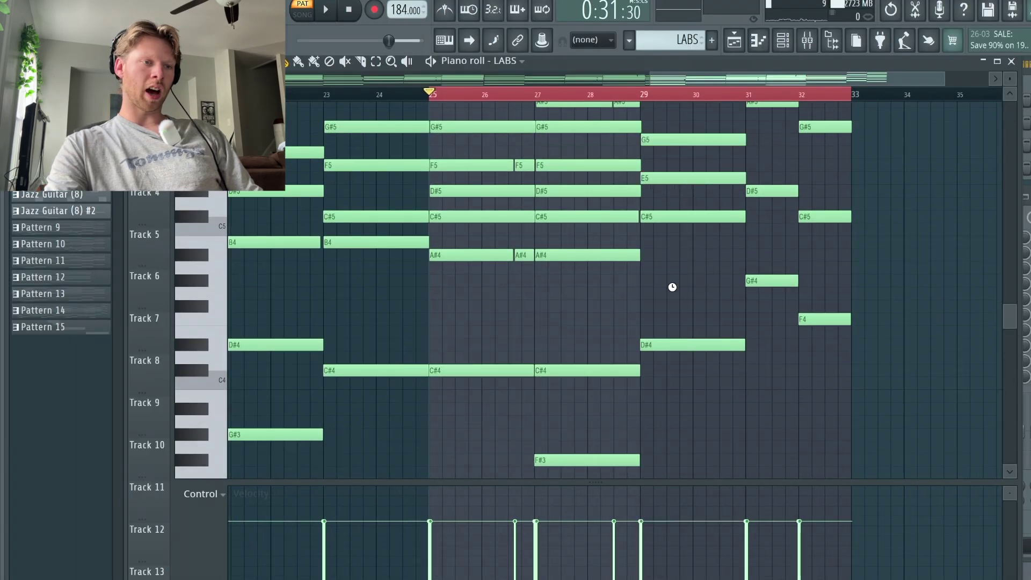
Play Track 9's LABS pattern from bar 25 through the chord change at bar 29, following its notes in the piano roll.
key(space)
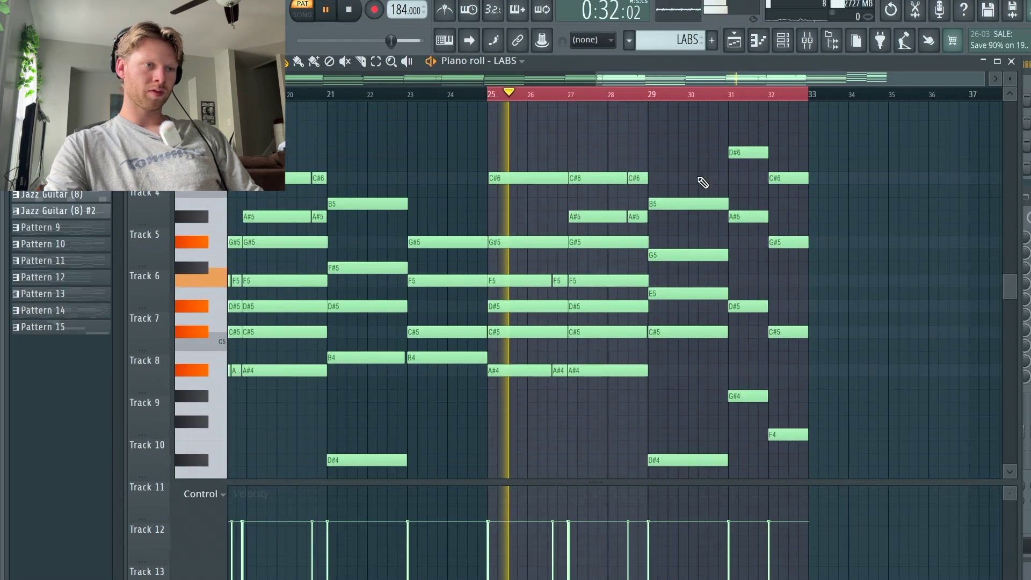
scroll(676, 255, up, 3)
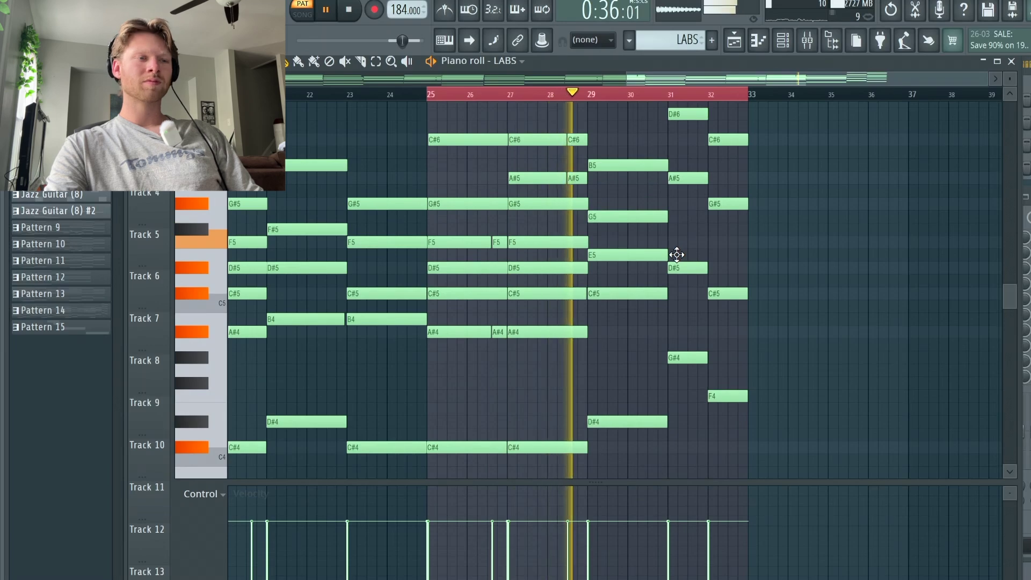
scroll(677, 254, up, 3)
scroll(676, 254, up, 3)
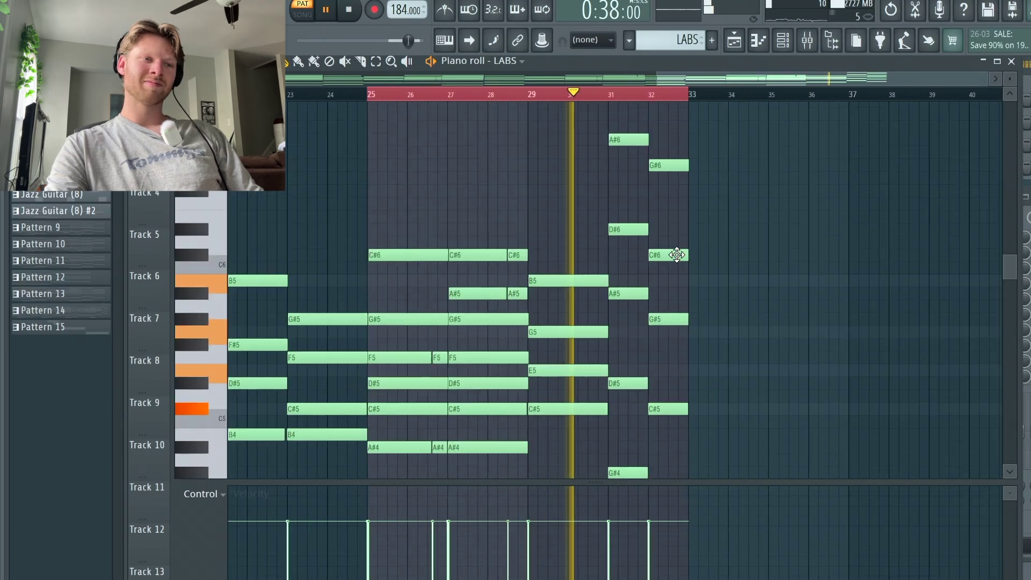
scroll(665, 141, down, 3)
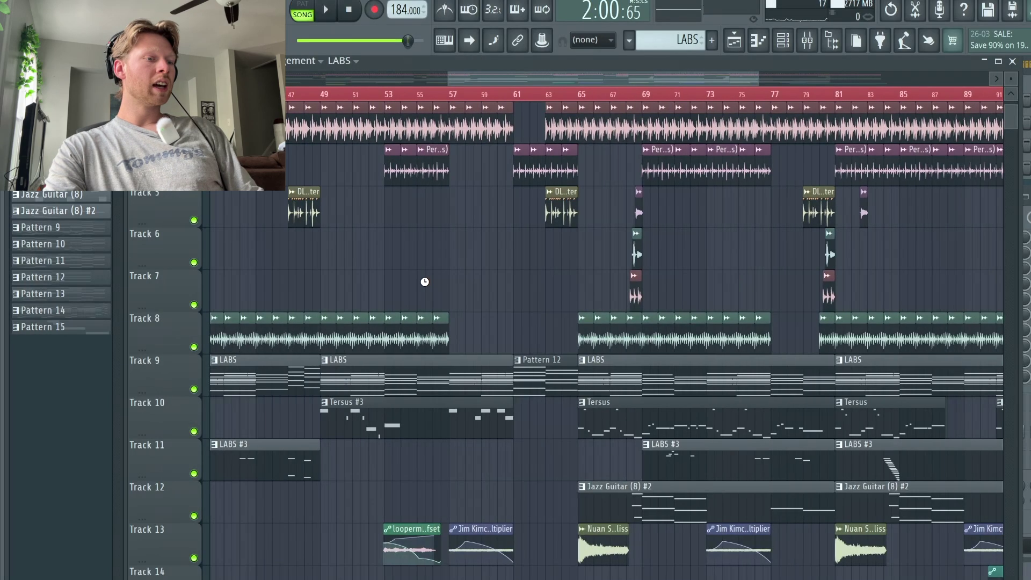
Survey the full arrangement to its end at bar 105, and set the playback position to bar 41.
scroll(413, 374, down, 3)
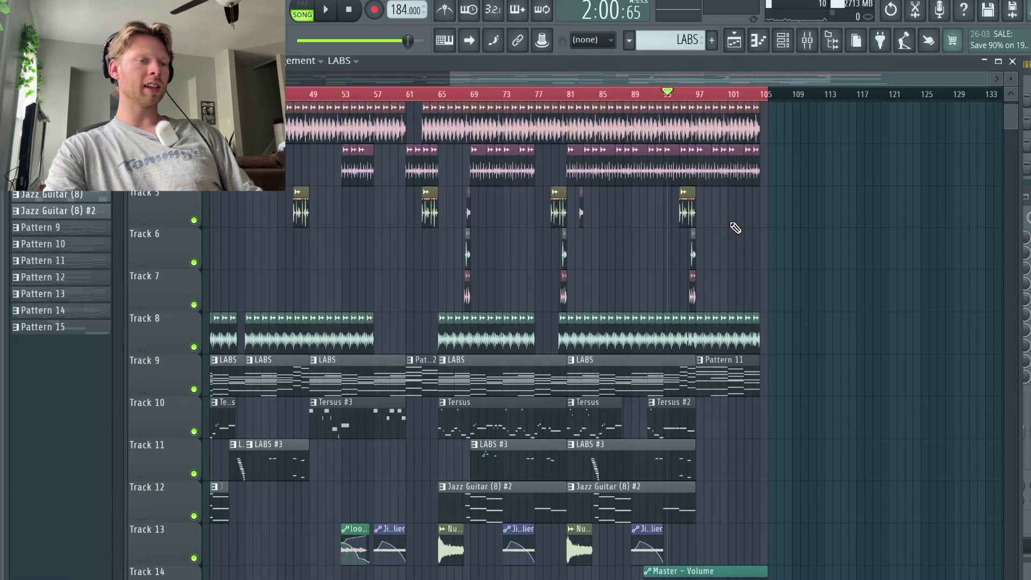
scroll(735, 228, up, 2)
scroll(579, 294, left, 7)
scroll(579, 294, up, 1)
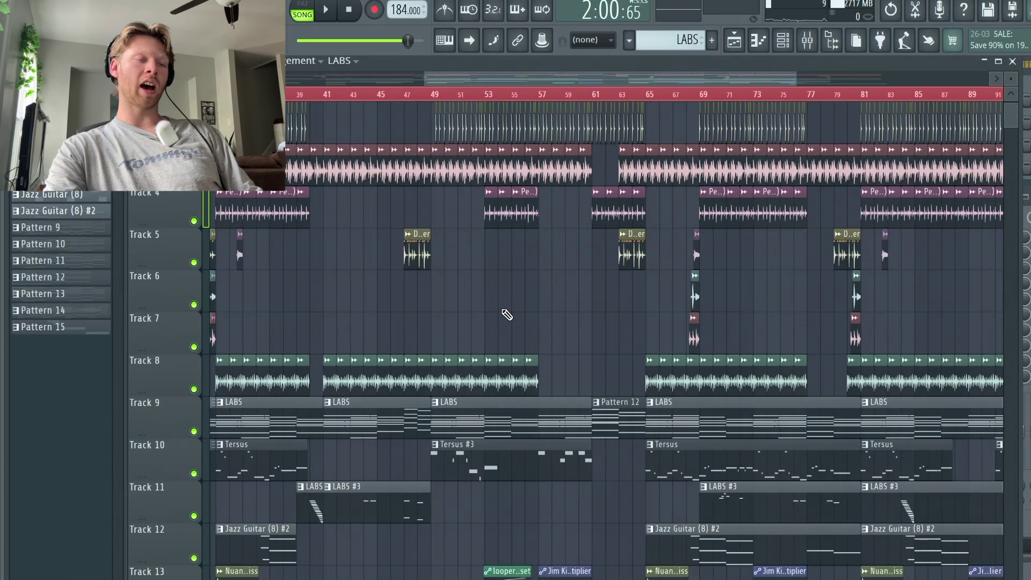
scroll(506, 314, left, 3)
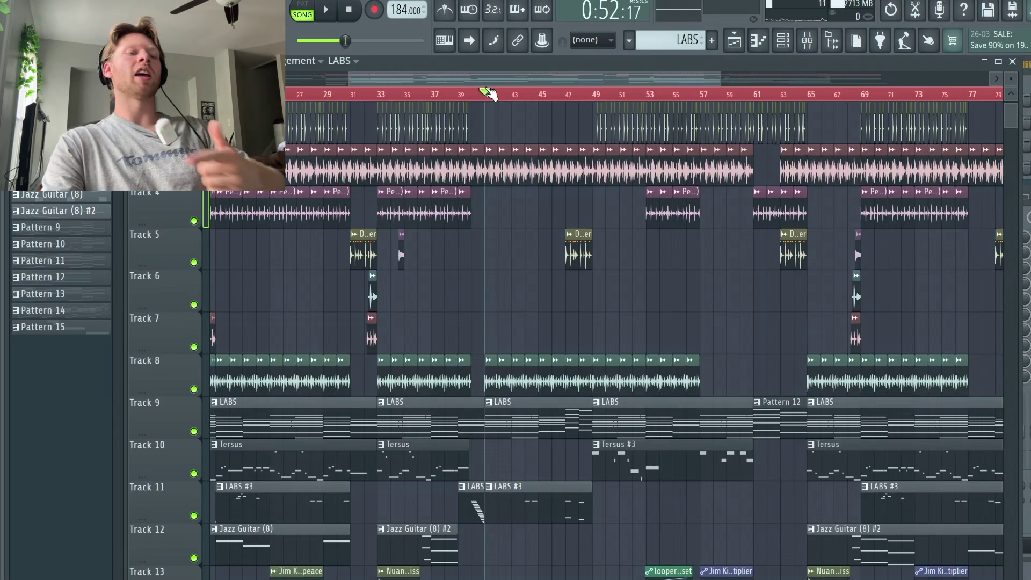
Examine the layers between bars 41 and 69, and set the playback position to bar 49.
scroll(525, 427, up, 3)
scroll(525, 428, down, 2)
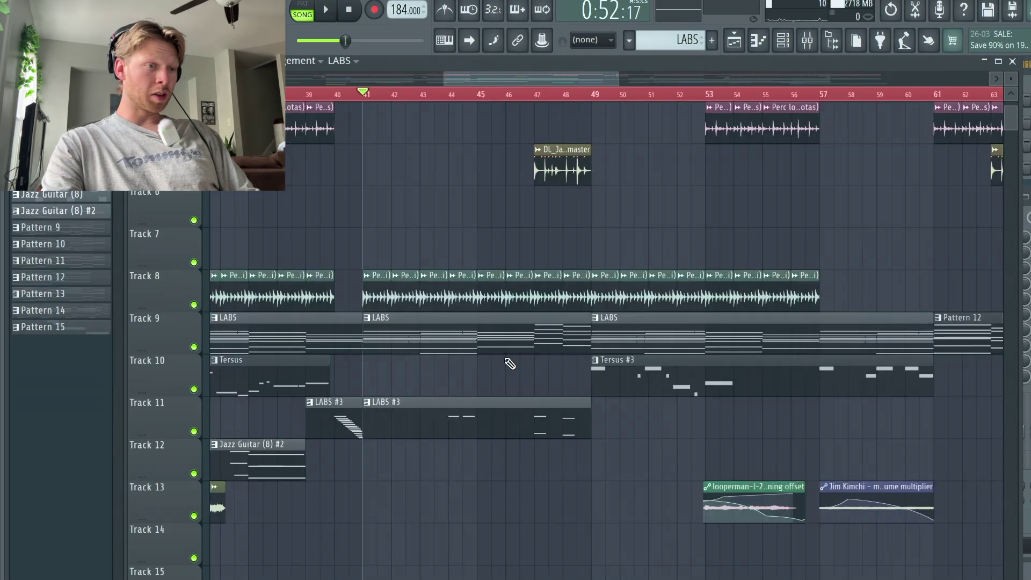
scroll(429, 258, right, 6)
scroll(349, 147, left, 2)
scroll(349, 148, up, 1)
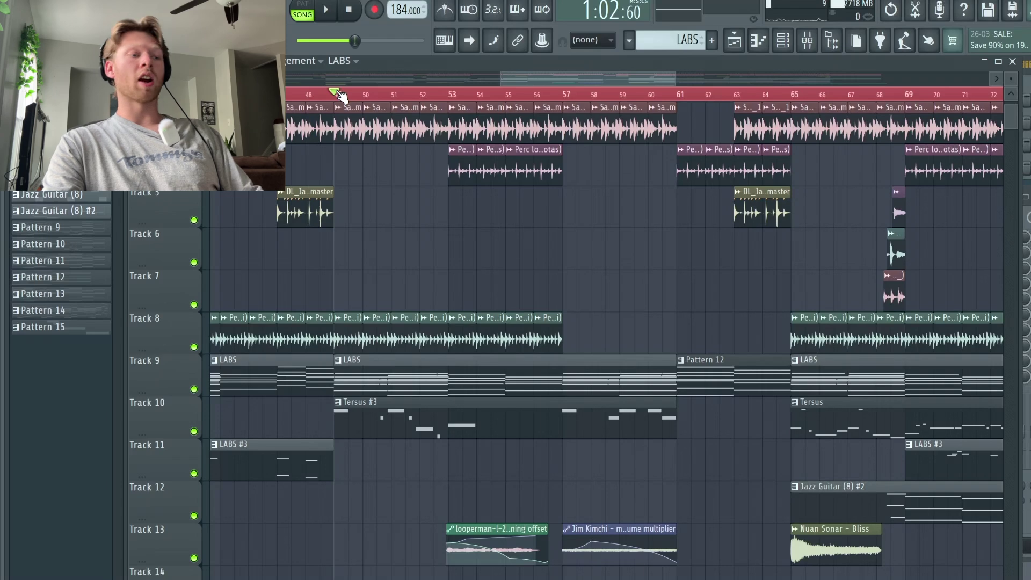
Open Track 10's Tersus #3 pattern in the piano roll and play its melody with the arrangement from bar 49.
double_click(355, 413)
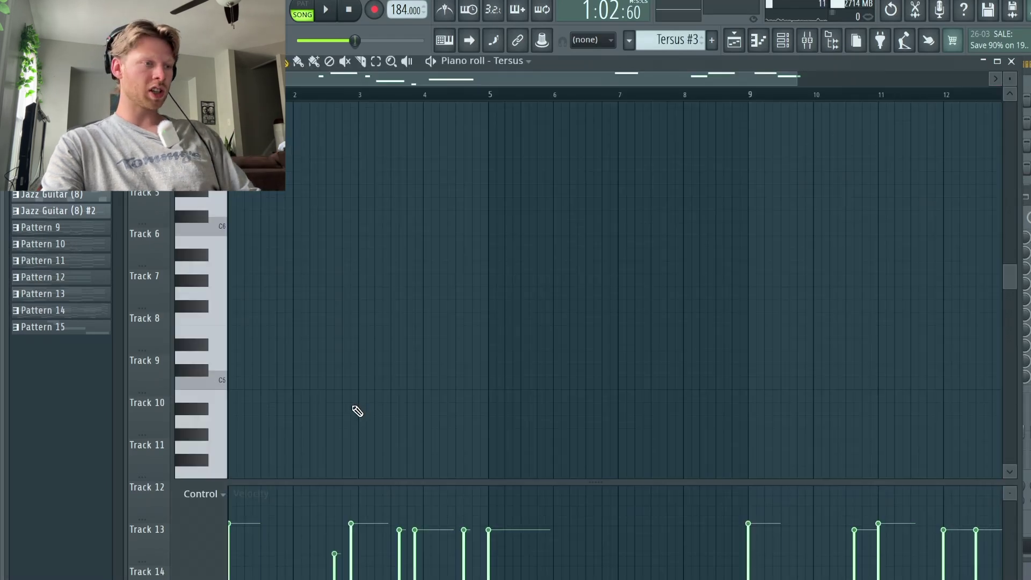
key(space)
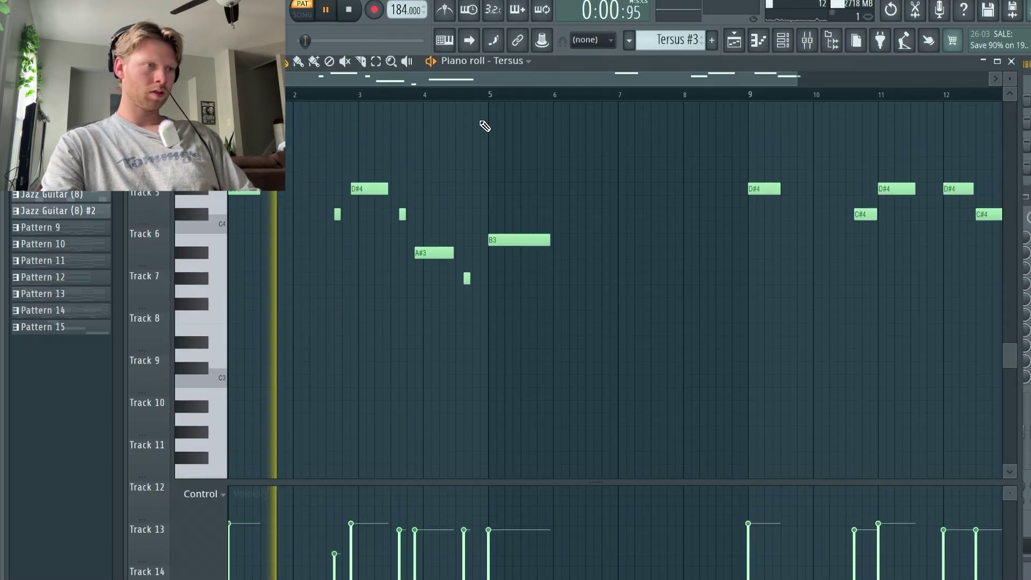
key(F5)
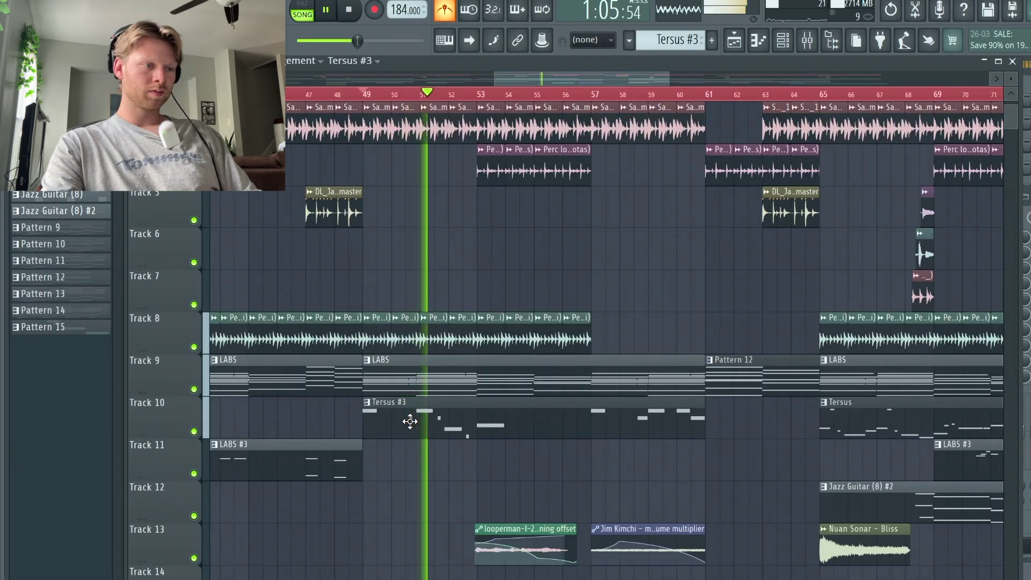
double_click(414, 424)
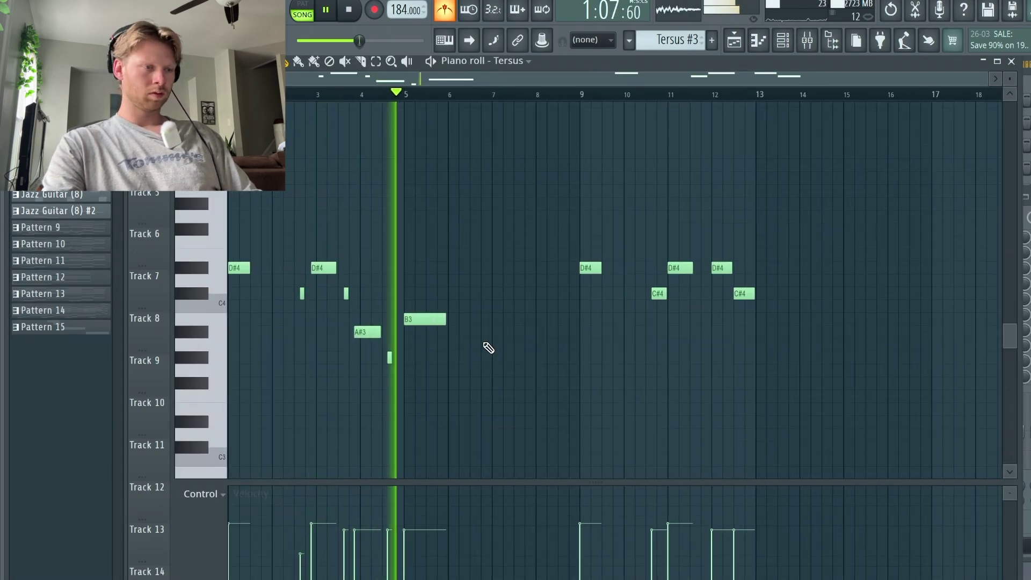
click(734, 45)
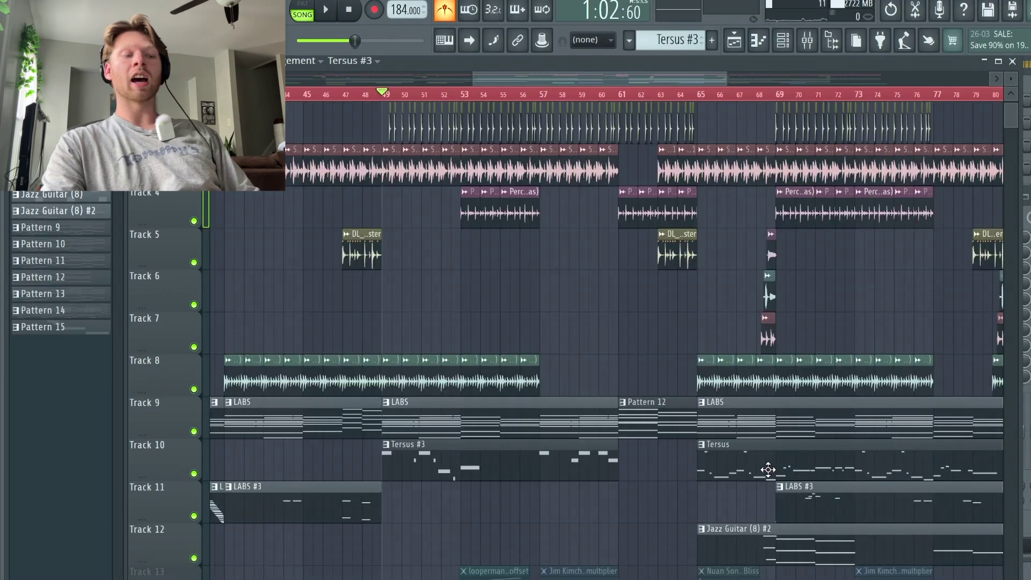
Examine the section from bar 49 to bar 61 and the Tersus #3 melody notes in the piano roll.
scroll(767, 470, down, 1)
scroll(634, 494, down, 2)
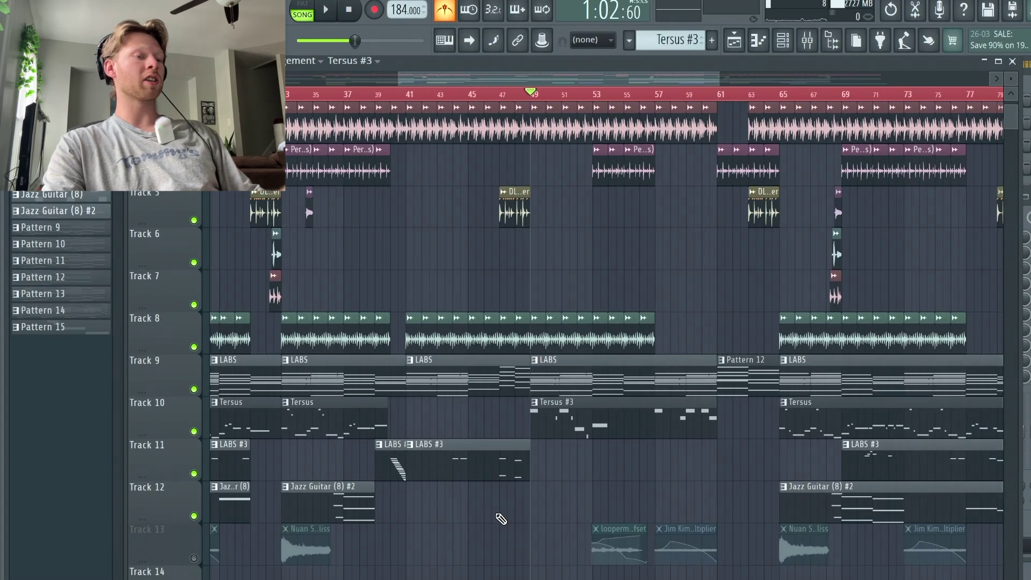
scroll(473, 520, up, 2)
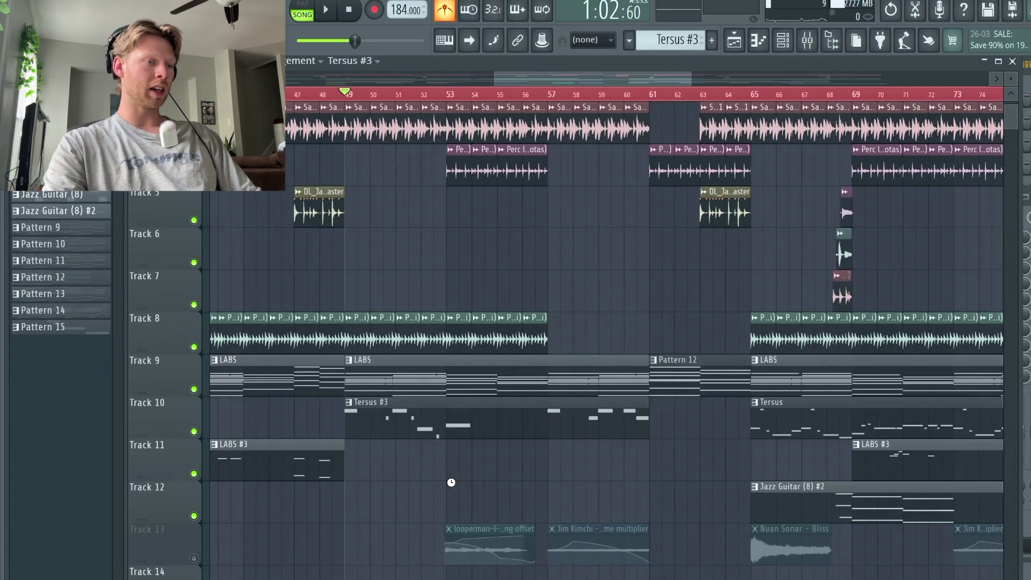
double_click(386, 404)
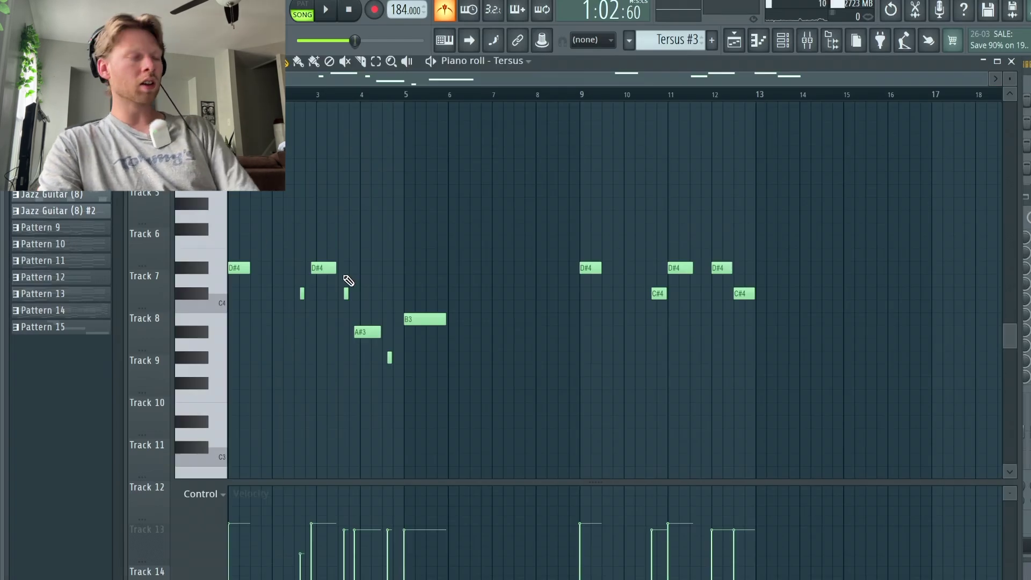
click(735, 40)
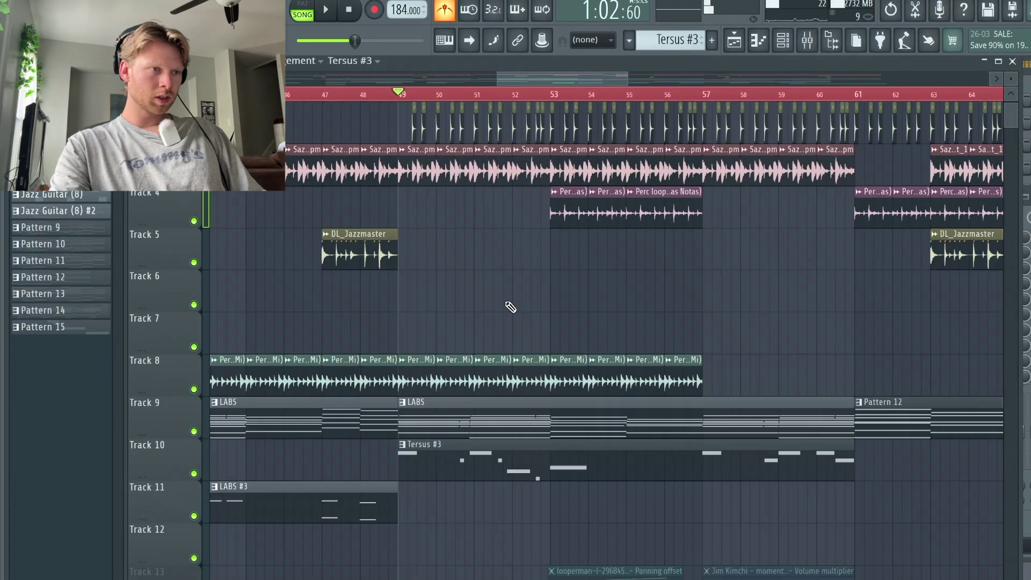
Examine the drum and percussion layout from bar 49 to bar 81, and set the playback position to bar 65.
scroll(595, 220, down, 2)
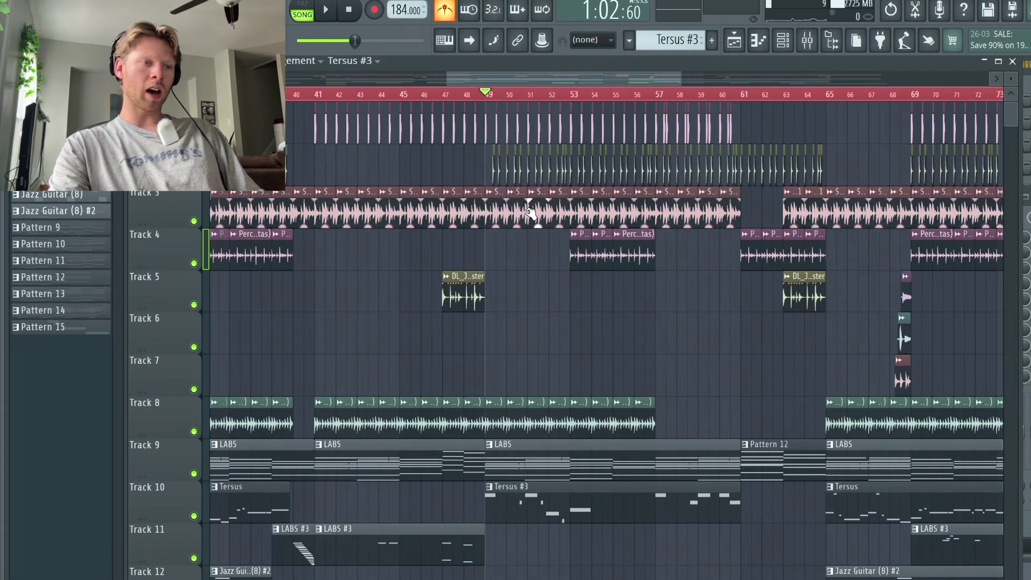
scroll(531, 276, up, 2)
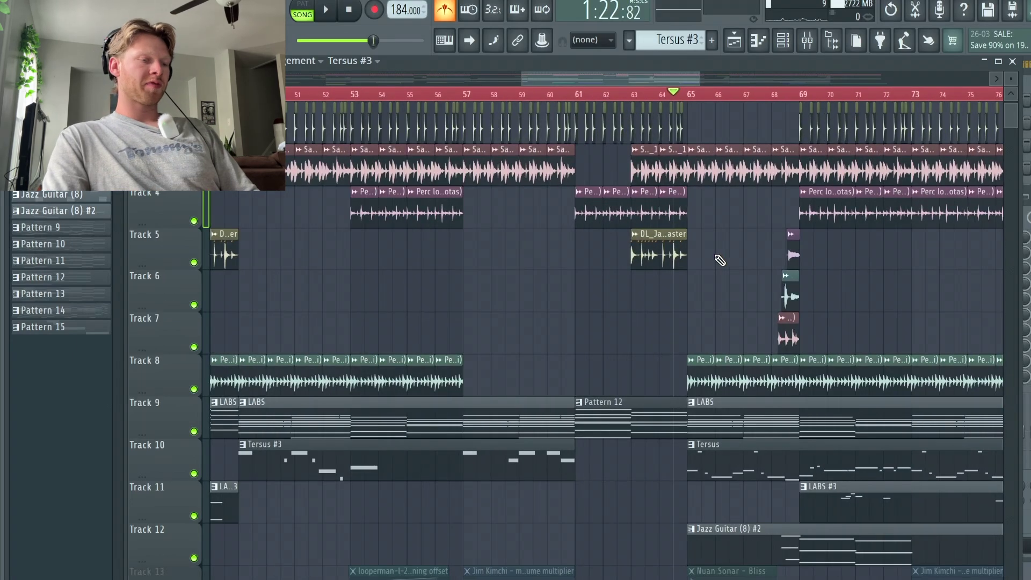
scroll(719, 260, right, 5)
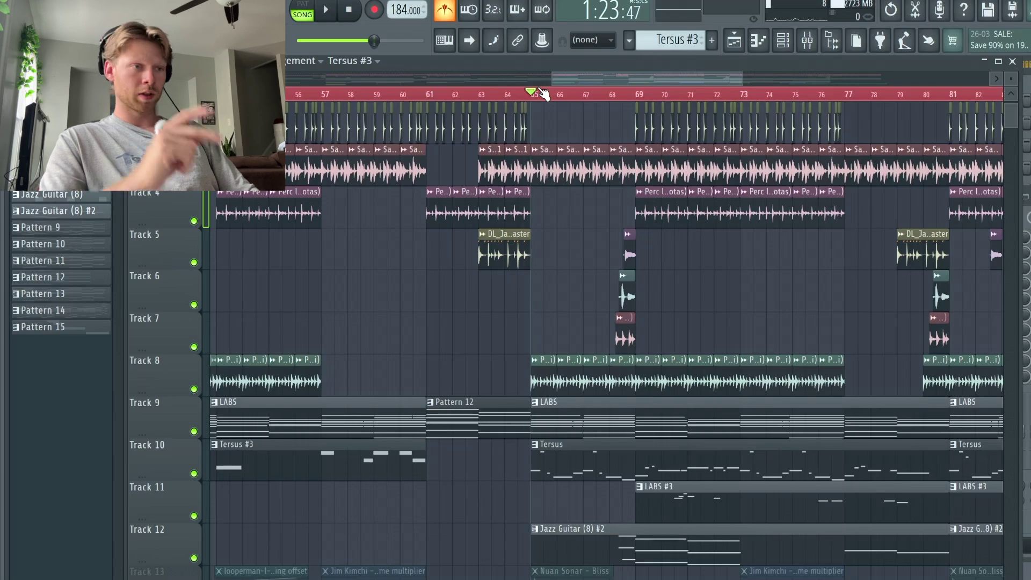
Play the arrangement from bar 65 through the fill into bar 69, and open the Jazz Guitar (8) #2 pattern's LABS #2 notes.
key(space)
scroll(415, 350, right, 3)
scroll(426, 284, up, 2)
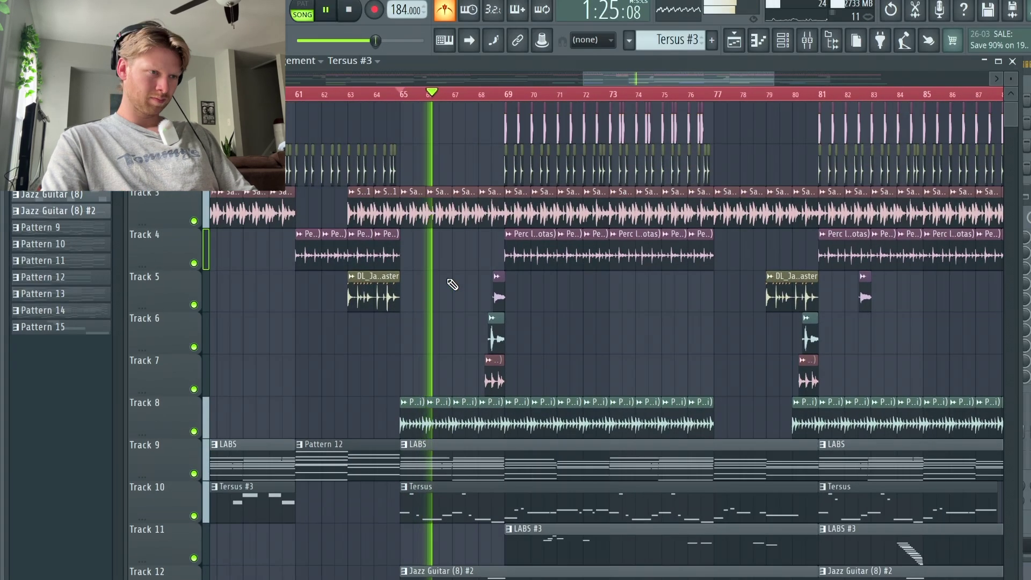
scroll(453, 285, up, 2)
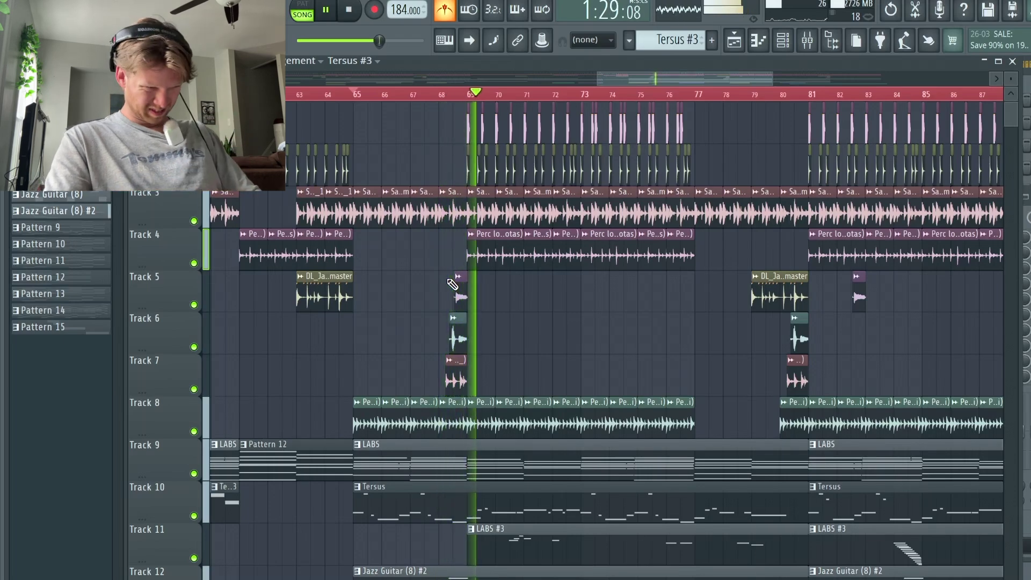
scroll(414, 285, down, 4)
scroll(416, 230, up, 4)
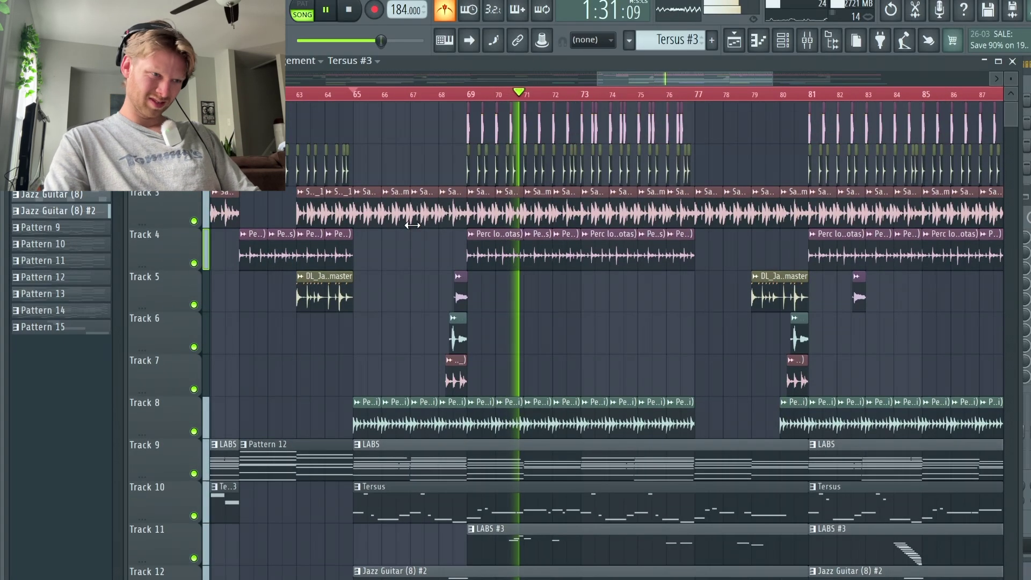
scroll(417, 267, down, 3)
scroll(414, 265, up, 3)
ctrl+scroll(415, 265, up, 2)
ctrl+scroll(415, 269, down, 3)
ctrl+scroll(414, 271, up, 1)
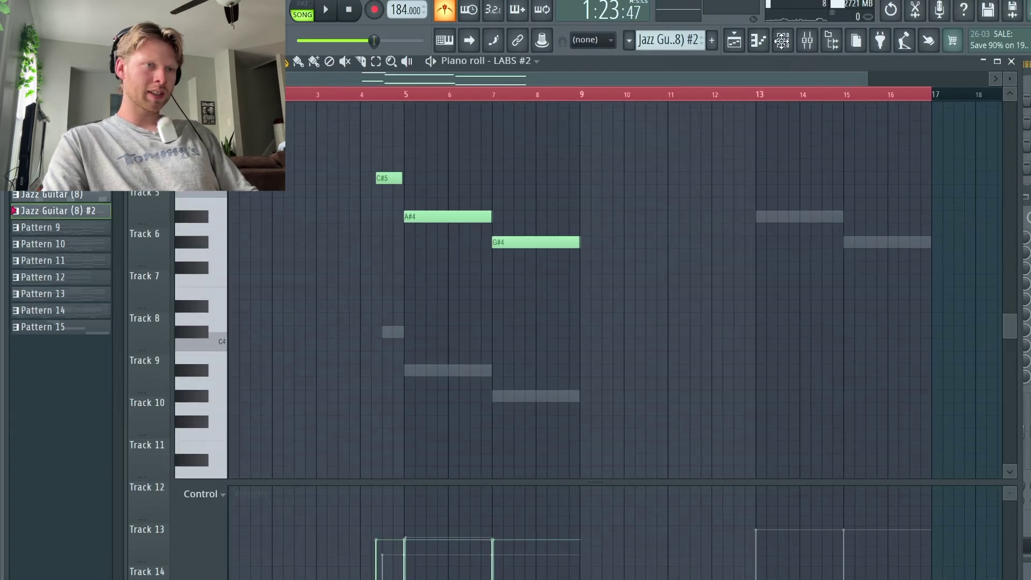
Check the channels used in Jazz Guitar (8) #2, and play the pattern from bar 4 while following the LABS #2 notes.
click(783, 40)
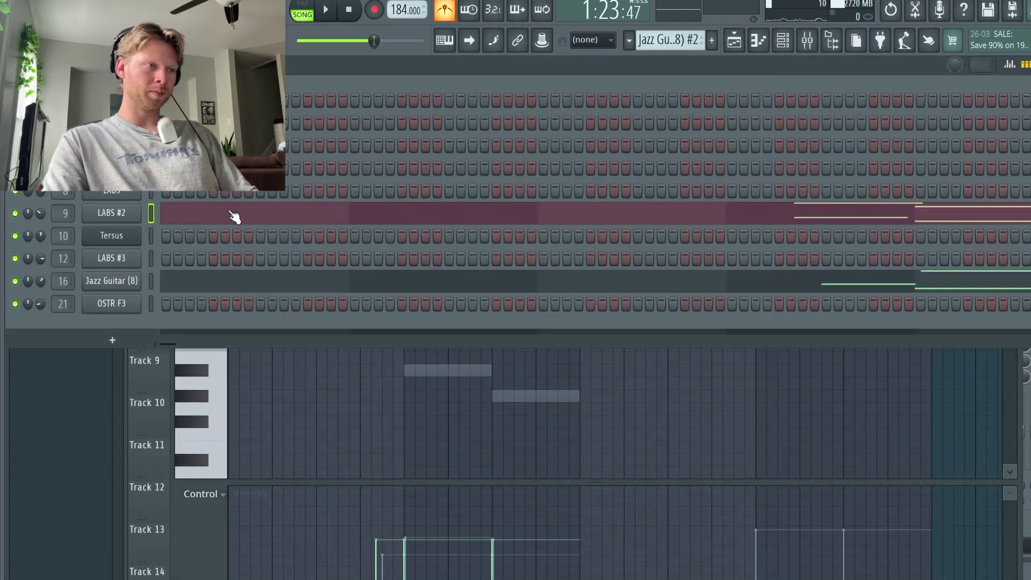
key(F6)
key(space)
scroll(444, 172, up, 3)
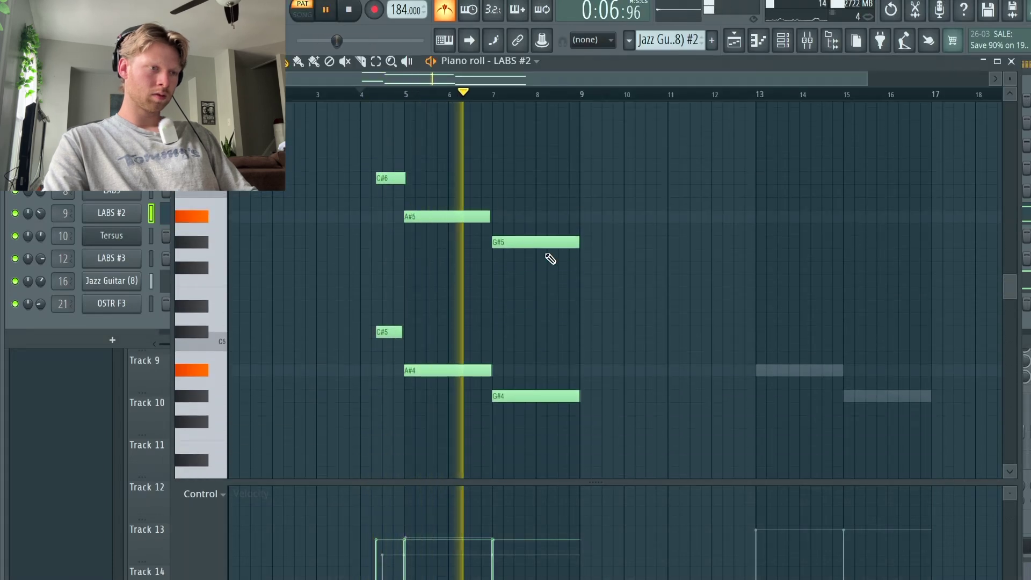
scroll(549, 259, down, 5)
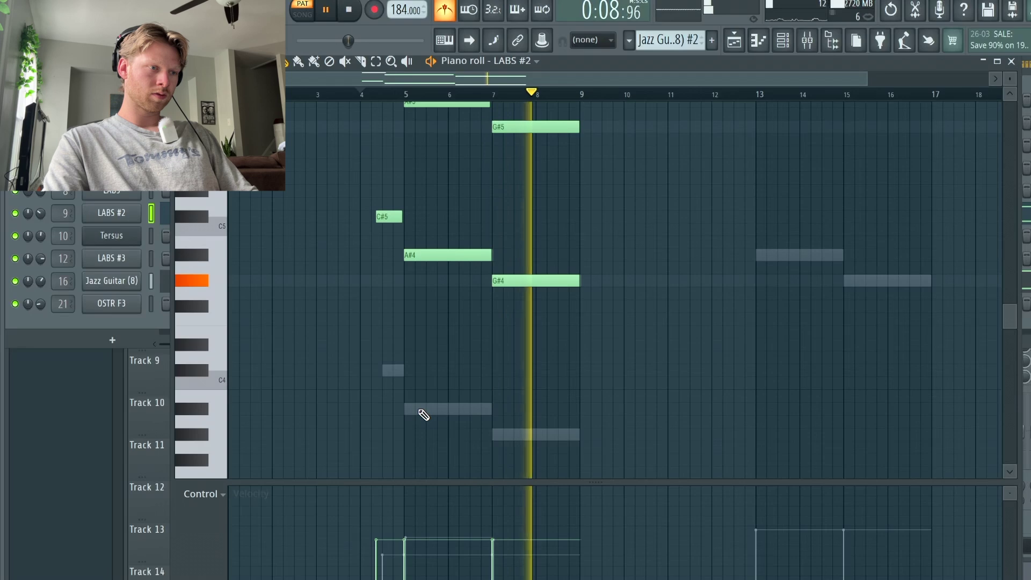
key(space)
Switch the piano roll to the Jazz Guitar (8) channel and compare its notes with the ghosted LABS #2 layer.
double_click(418, 411)
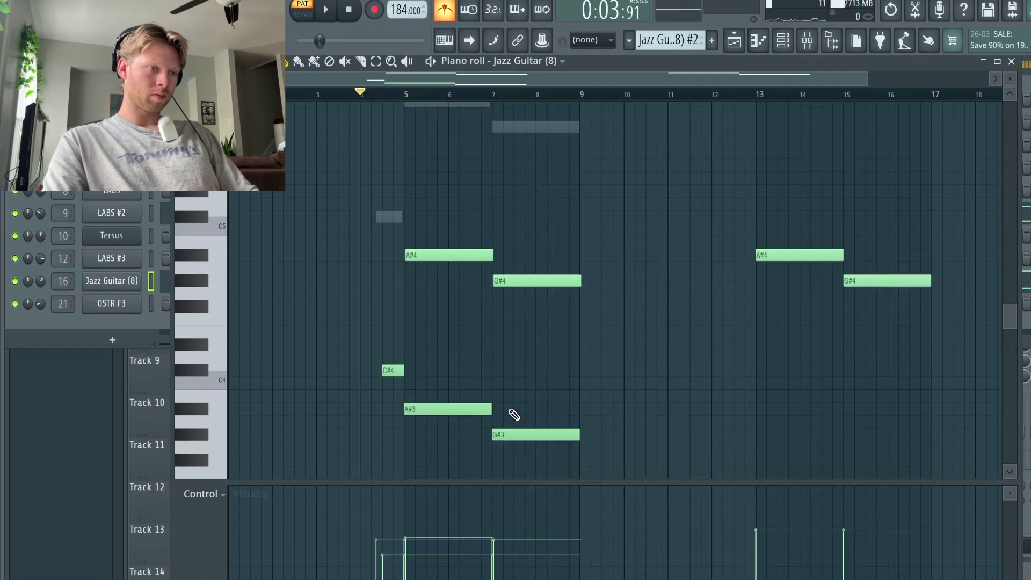
scroll(553, 225, up, 4)
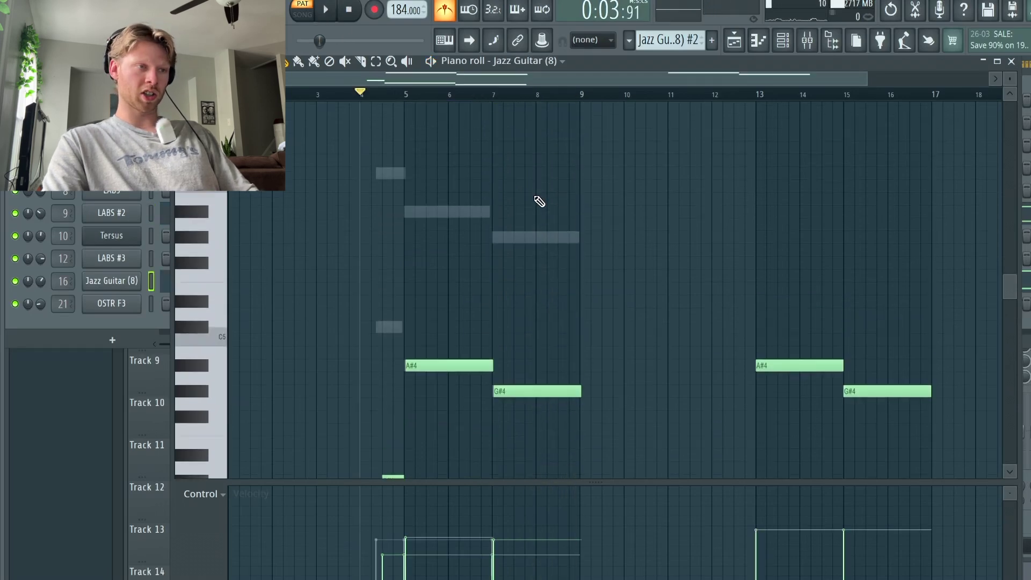
scroll(483, 279, down, 3)
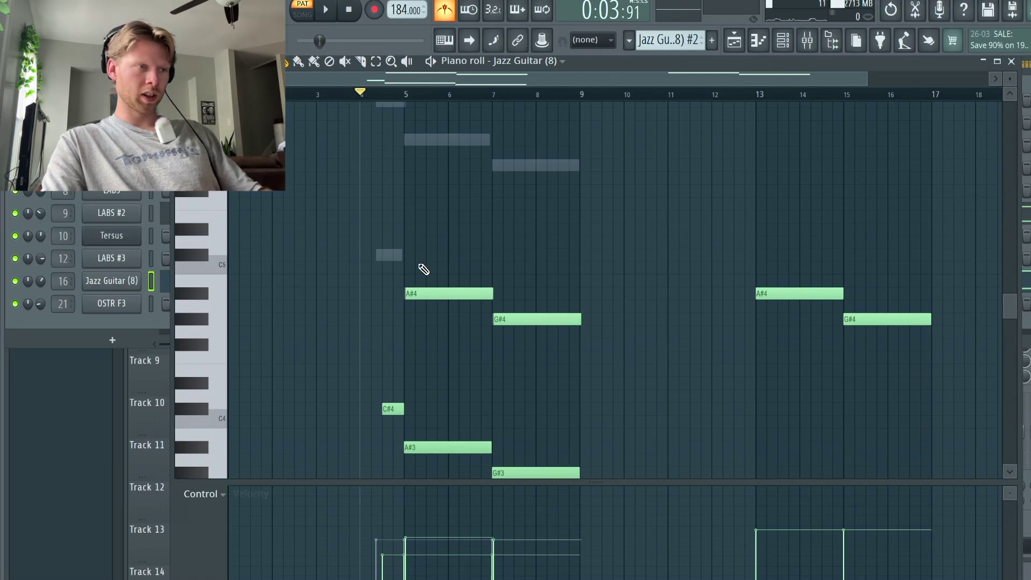
scroll(422, 269, up, 3)
Spread the muted trumpet clip and its volume and panning automation near bar 5 across Tracks 14, 15 and 16, and isolate them.
click(739, 40)
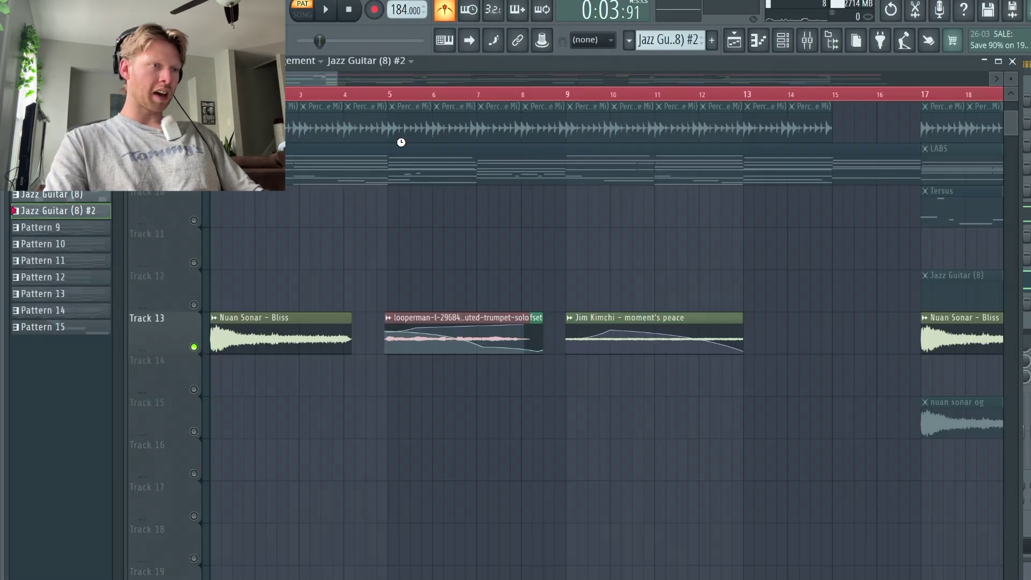
click(377, 96)
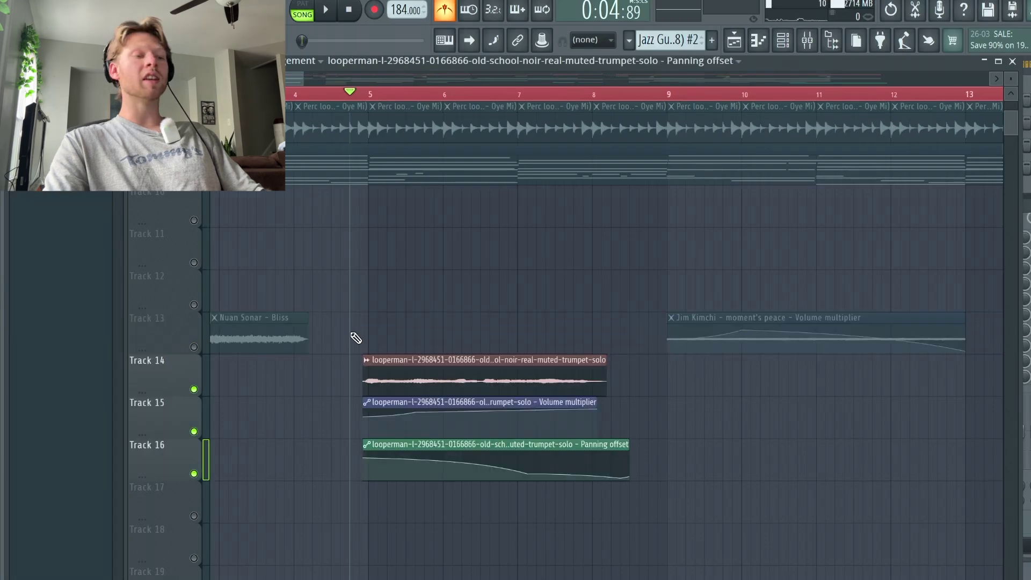
Examine where the trumpet and other Track 13 sample clips are placed across the arrangement.
scroll(355, 337, down, 4)
scroll(573, 410, down, 6)
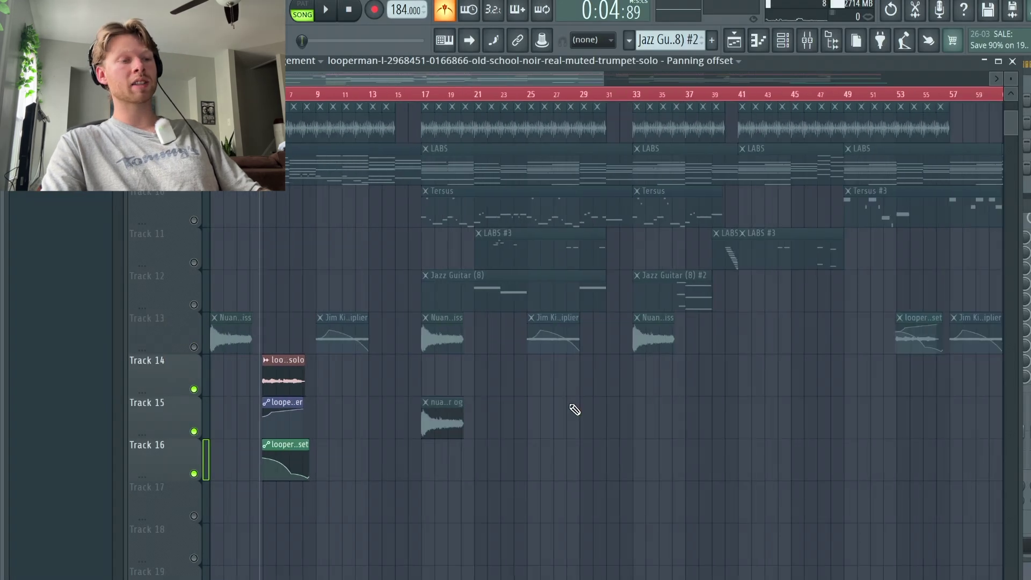
scroll(564, 414, up, 2)
scroll(563, 414, up, 1)
scroll(510, 376, right, 2)
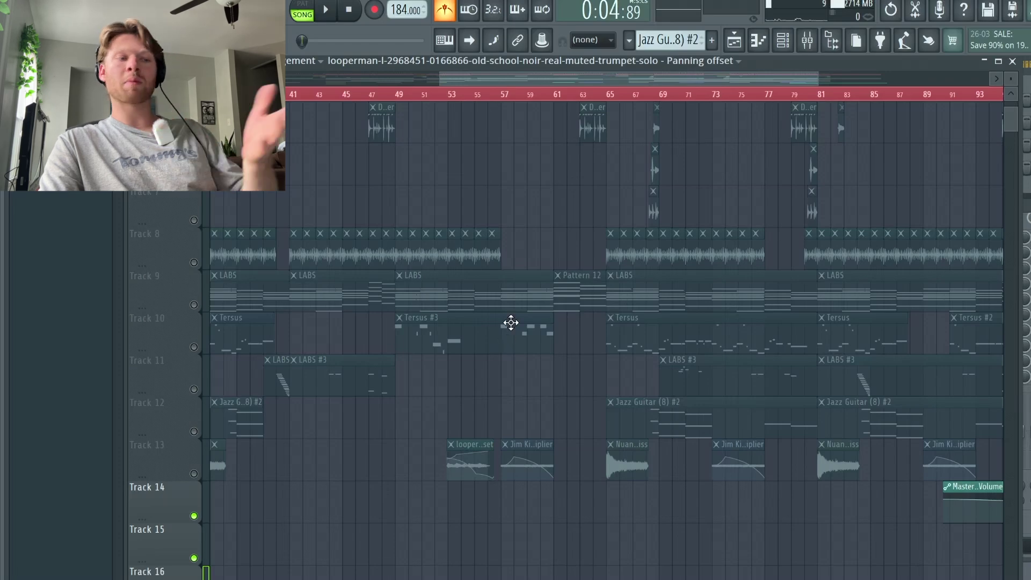
Play the muted trumpet solo and its automation clips from just before bar 5, with the Track 9 chords unmuted alongside them.
key(space)
scroll(481, 428, down, 1)
scroll(290, 351, up, 3)
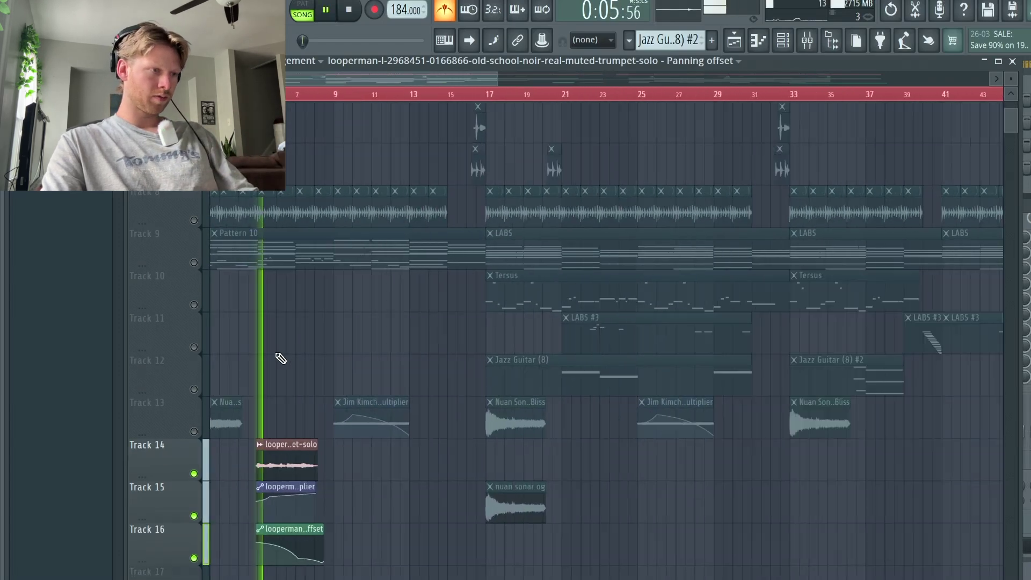
click(194, 262)
scroll(253, 334, left, 2)
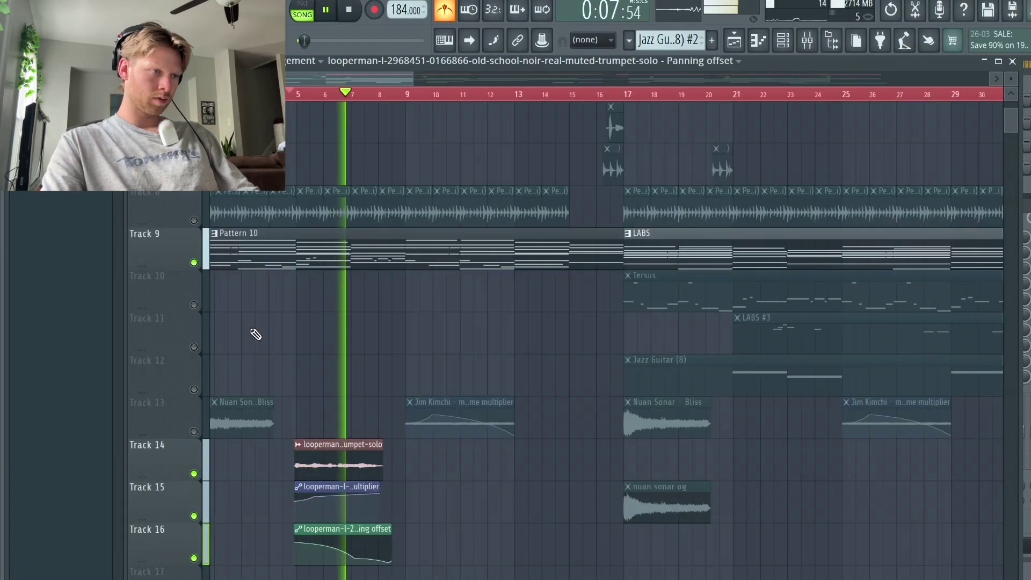
scroll(352, 323, up, 2)
scroll(351, 322, down, 3)
scroll(352, 322, up, 2)
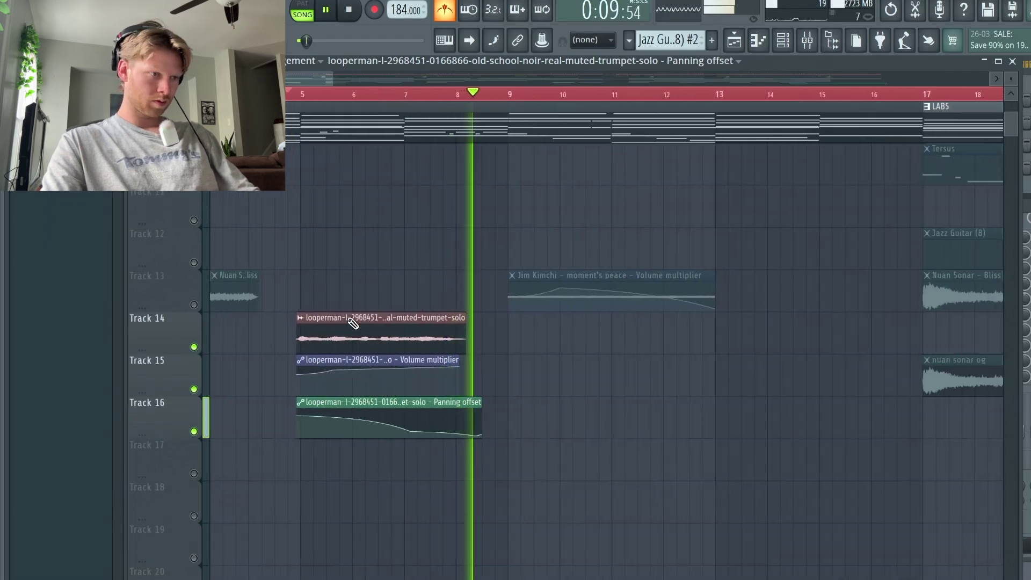
scroll(453, 351, left, 3)
key(space)
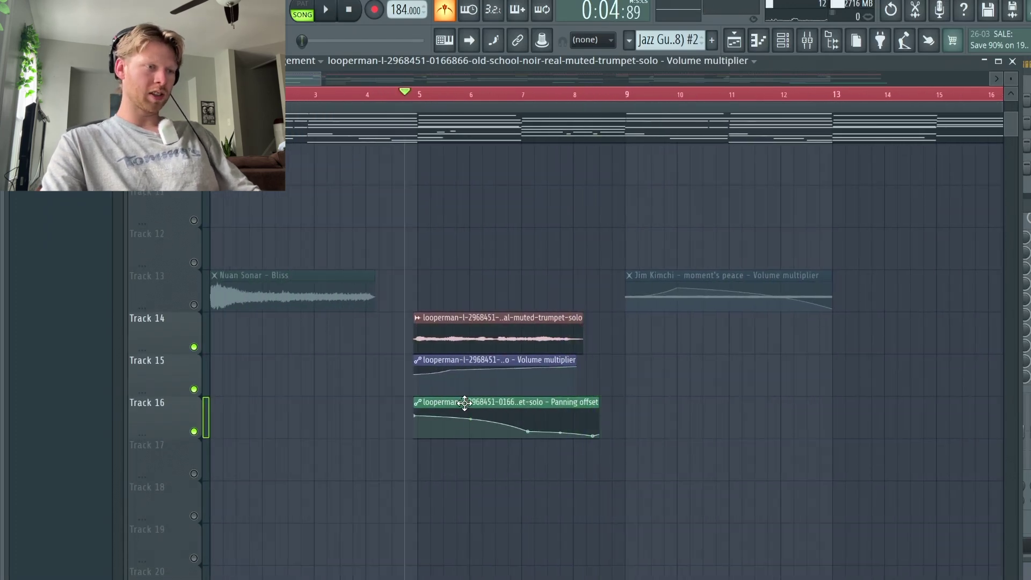
Toggle the trumpet's volume automation on Track 15 and panning automation on Track 16, and examine both curves up close.
click(194, 389)
click(193, 432)
click(193, 389)
click(194, 431)
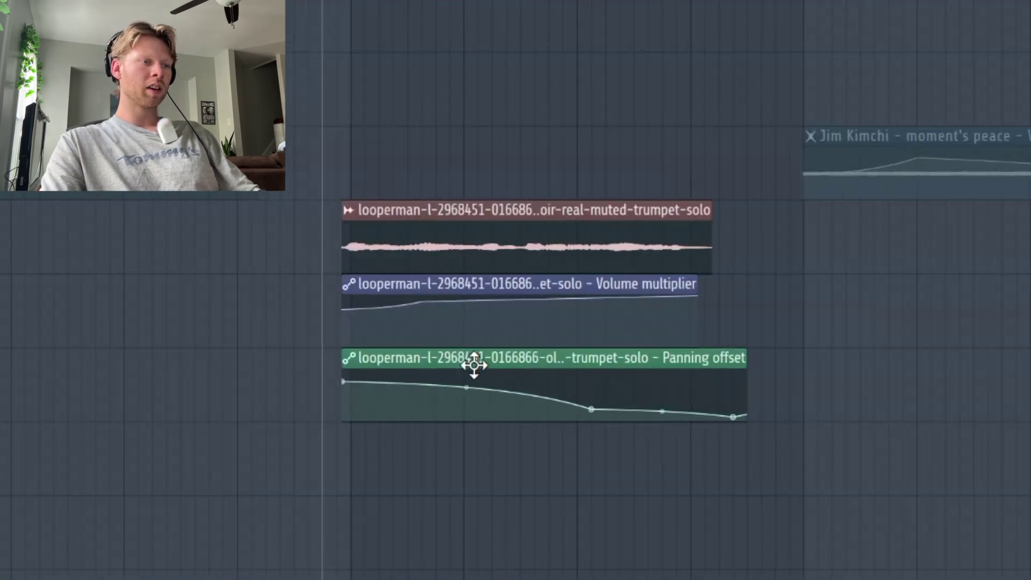
scroll(420, 258, up, 2)
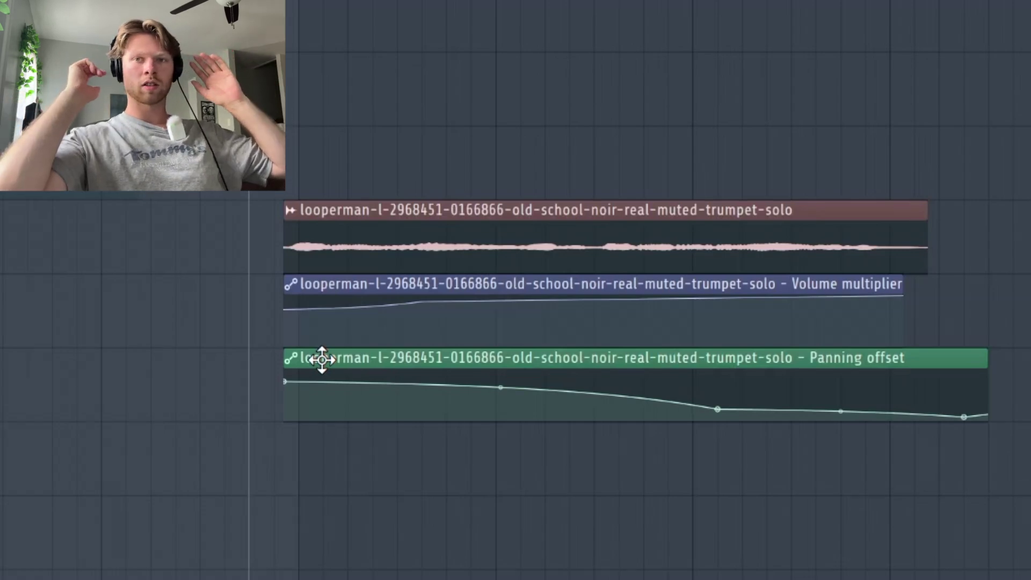
key(space)
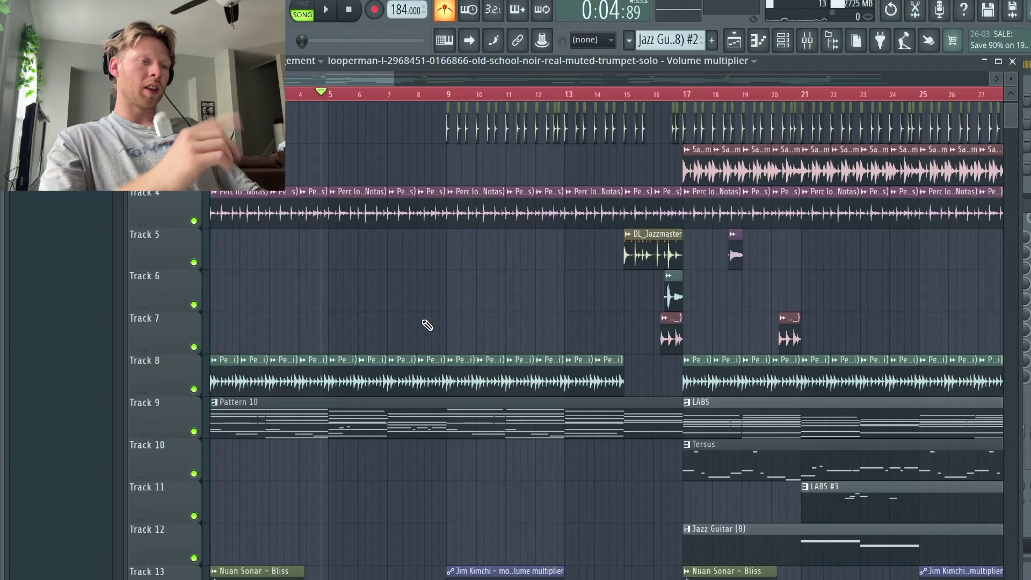
Play the song from the start with all tracks on, following the percussion, chords and trumpet layers past bar 5.
scroll(427, 324, down, 1)
key(space)
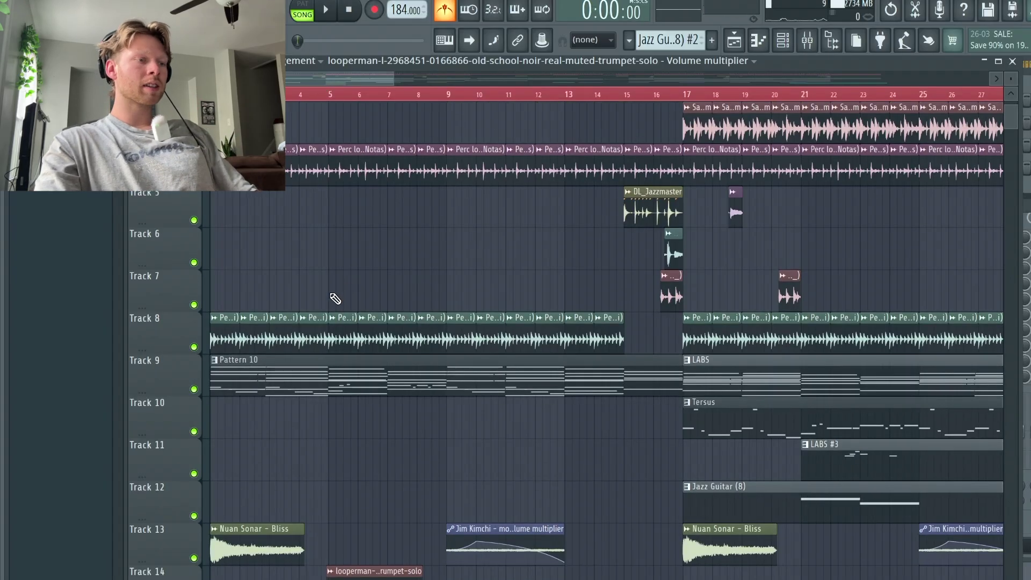
scroll(428, 334, up, 2)
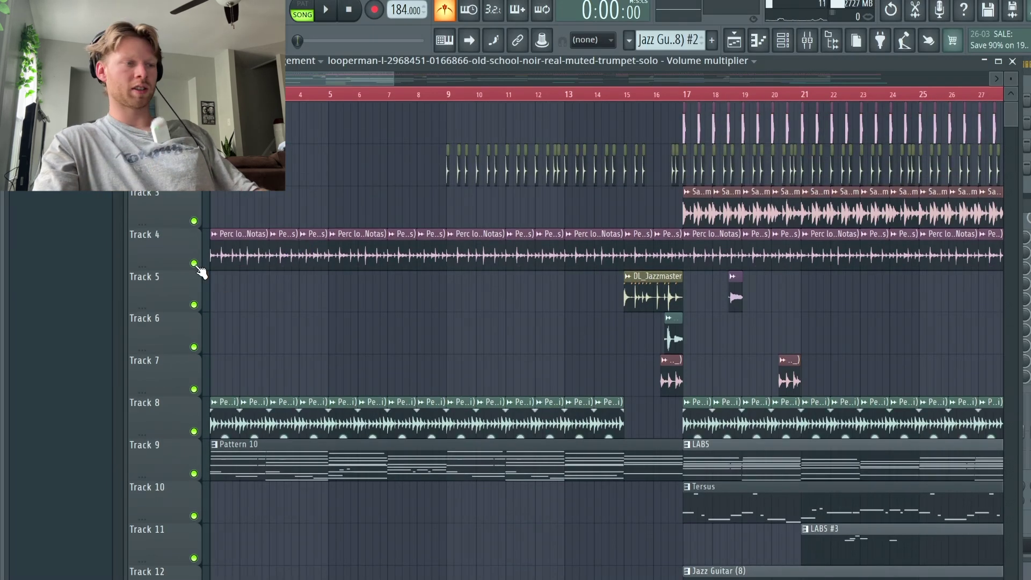
key(space)
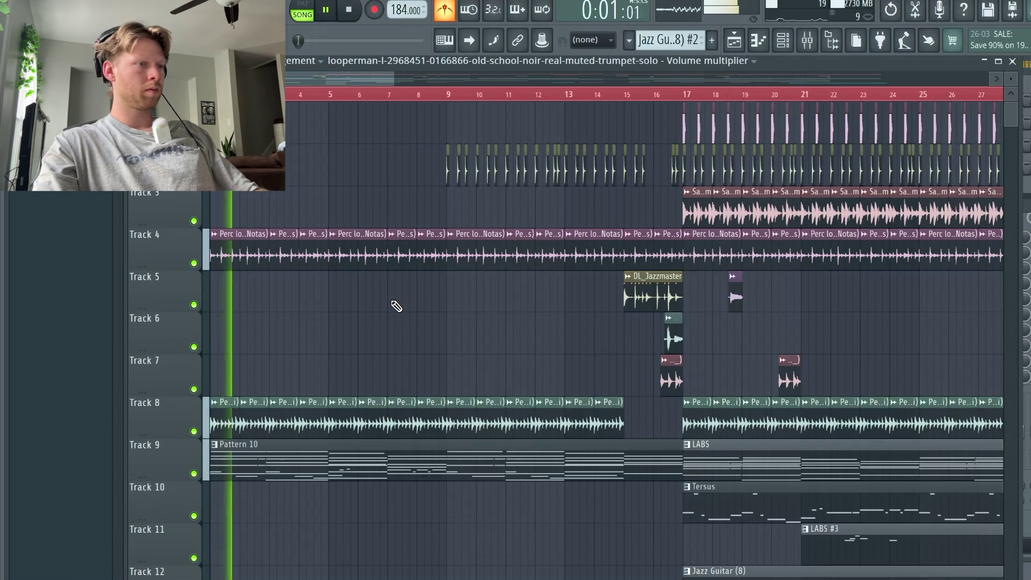
scroll(424, 214, down, 3)
scroll(421, 226, up, 3)
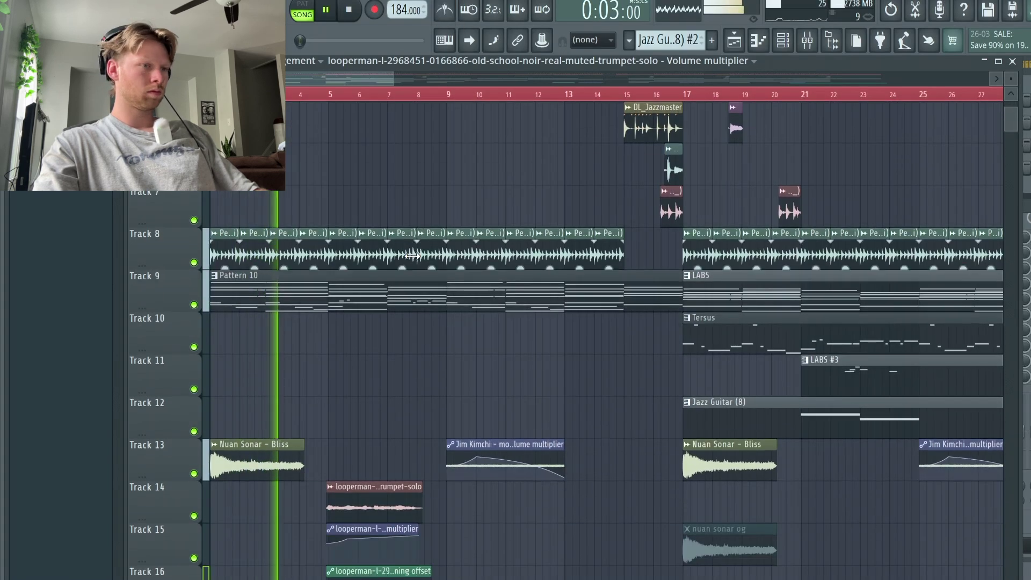
scroll(445, 339, down, 1)
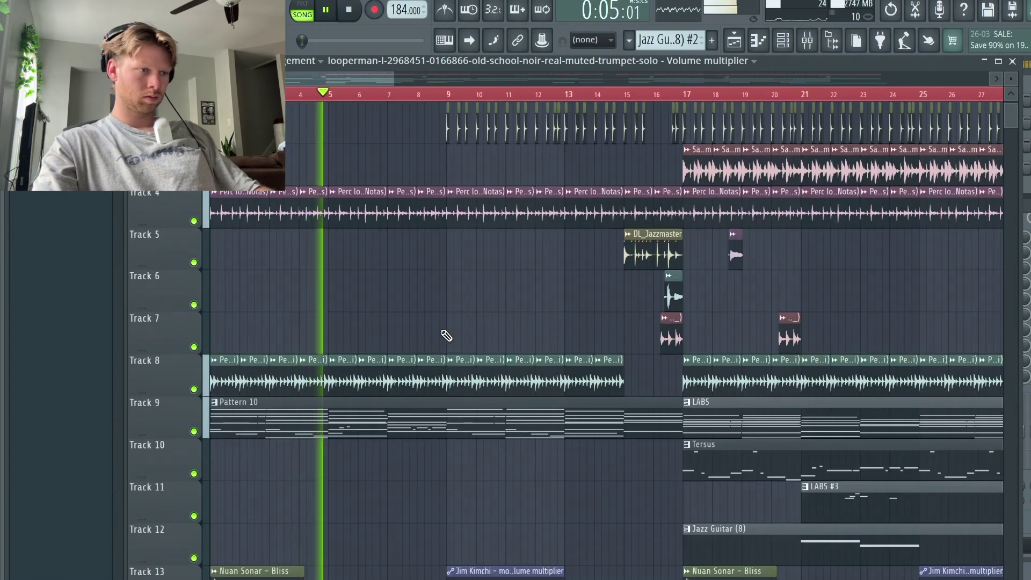
scroll(440, 330, down, 2)
scroll(443, 335, up, 4)
scroll(418, 429, down, 8)
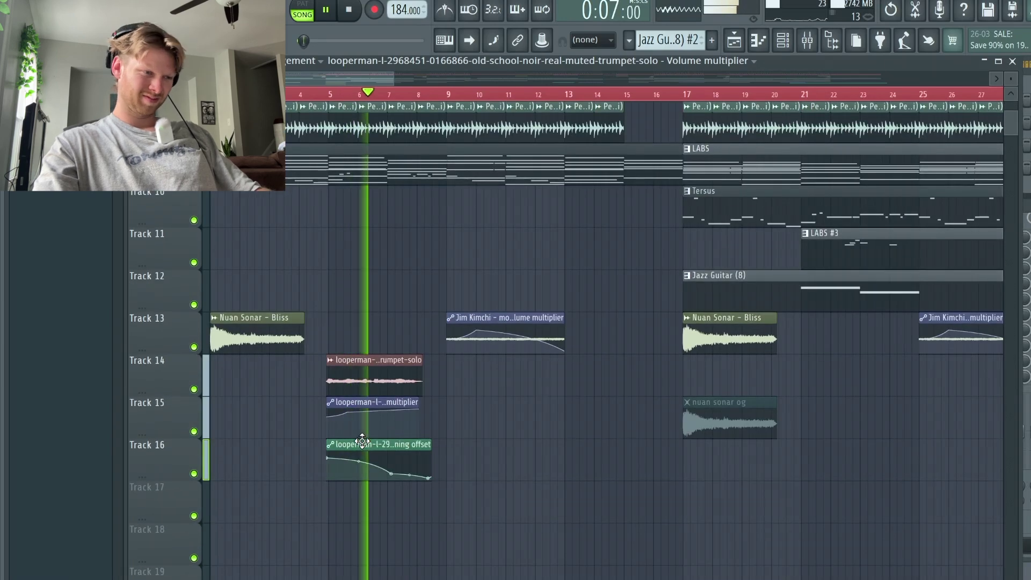
click(329, 473)
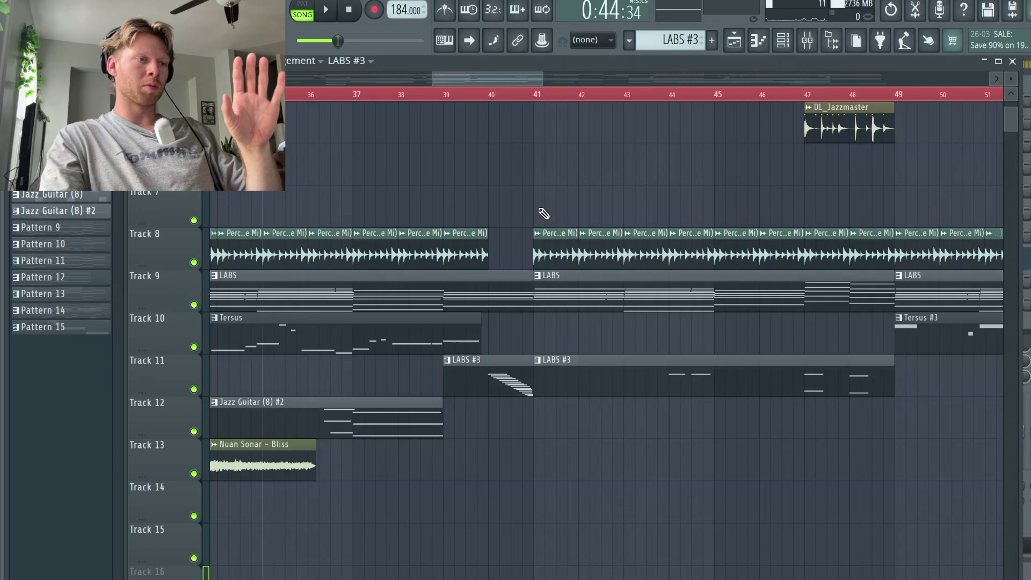
Play the LABS #3 clip before bar 41 from about bar 39.5 with its descending note run open in the piano roll.
click(467, 96)
double_click(488, 382)
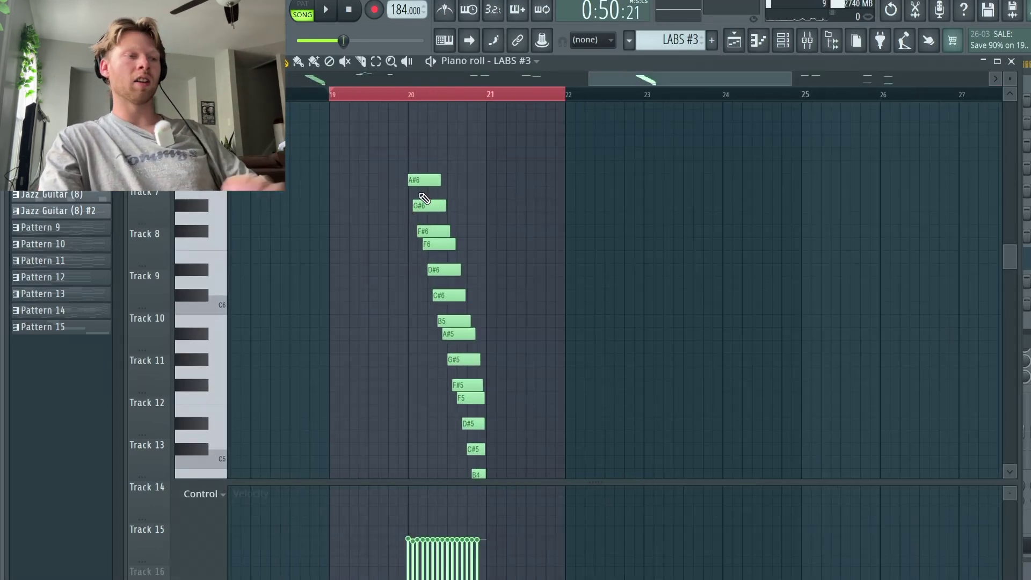
key(space)
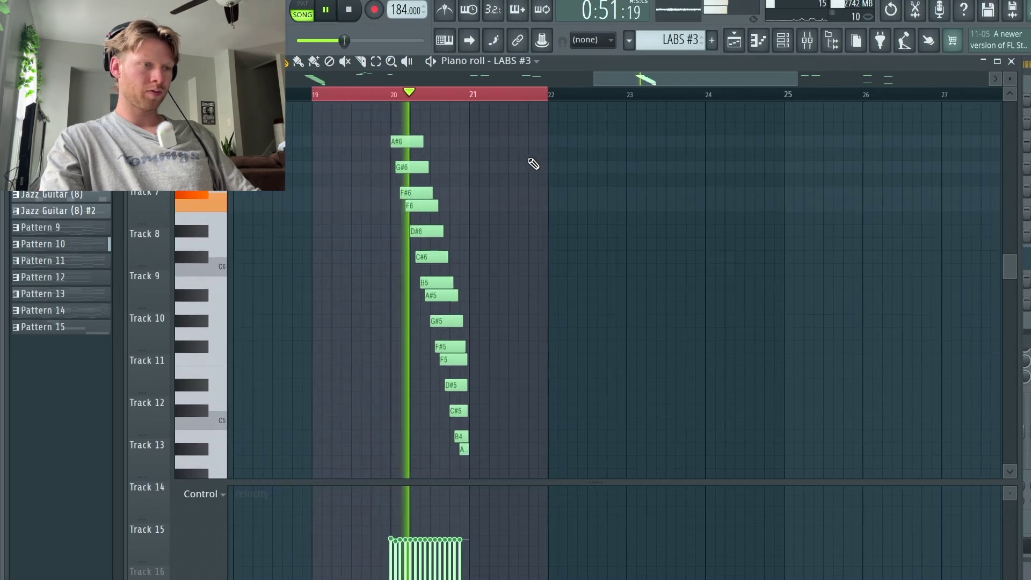
key(F5)
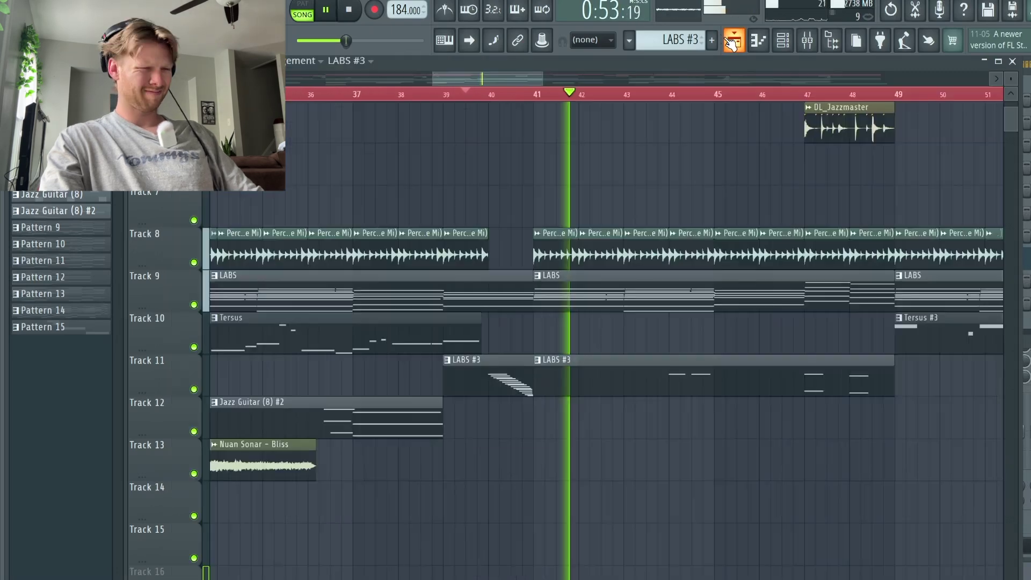
Reopen the LABS #3 notes, examine the descending run from A#6 to A#4 up close, and replay its transition into bar 41.
double_click(468, 356)
key(space)
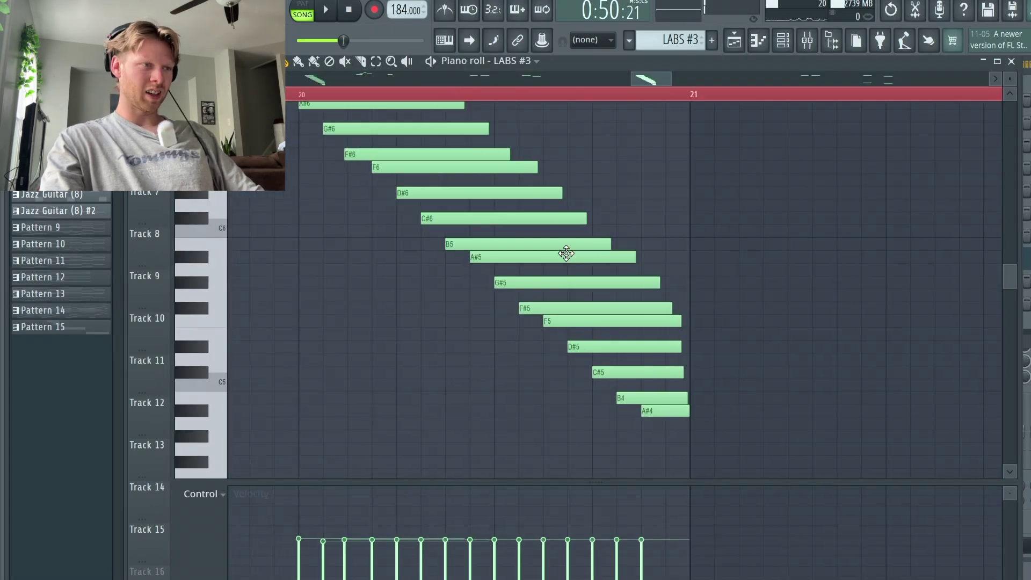
mouse_move(1017, 79)
mouse_down()
mouse_move(1016, 91)
mouse_move(1016, 81)
mouse_up()
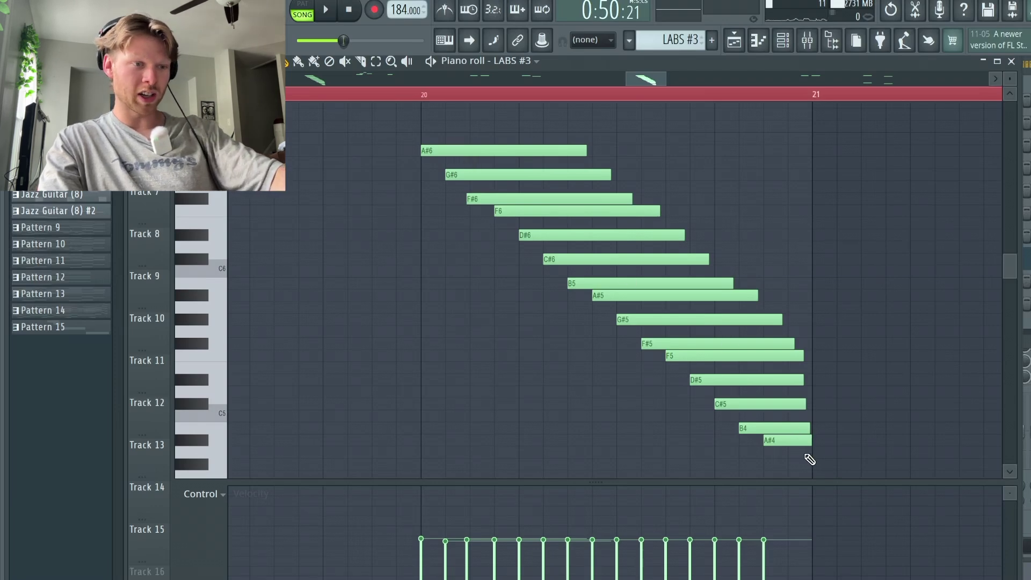
key(space)
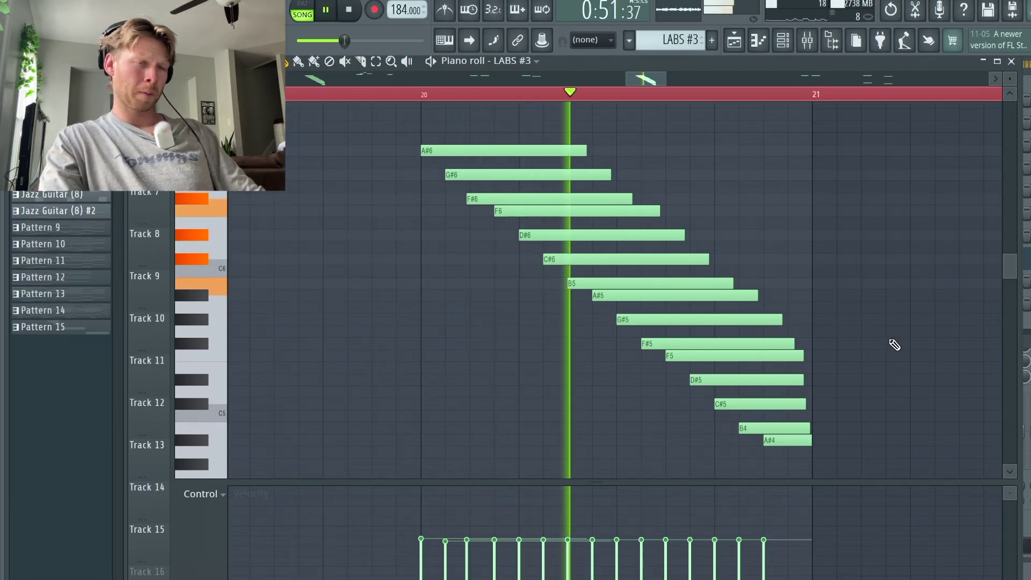
click(736, 43)
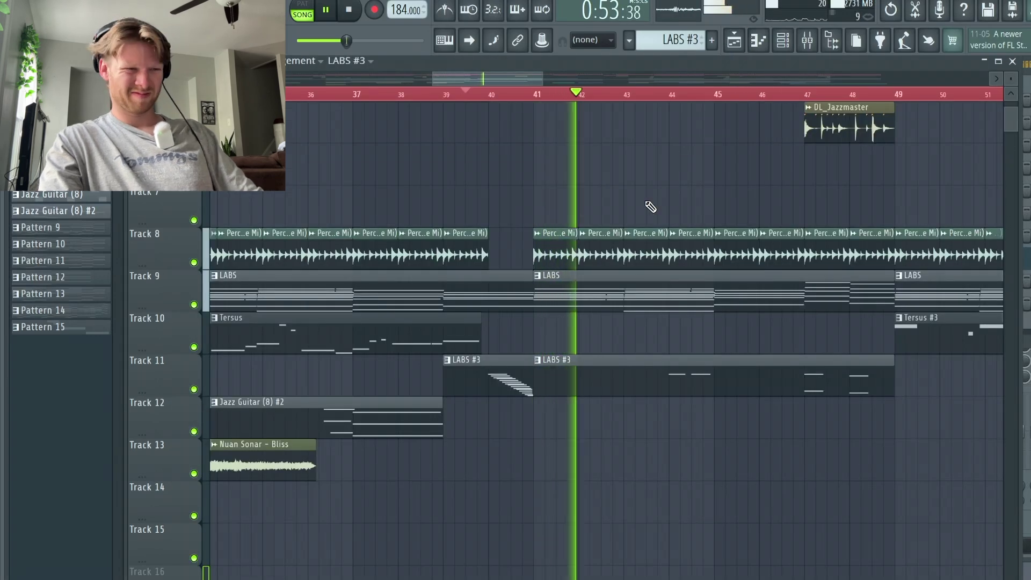
key(space)
Load Maximus into slot 5 of the Master mixer track and open its list of mastering presets.
key(F9)
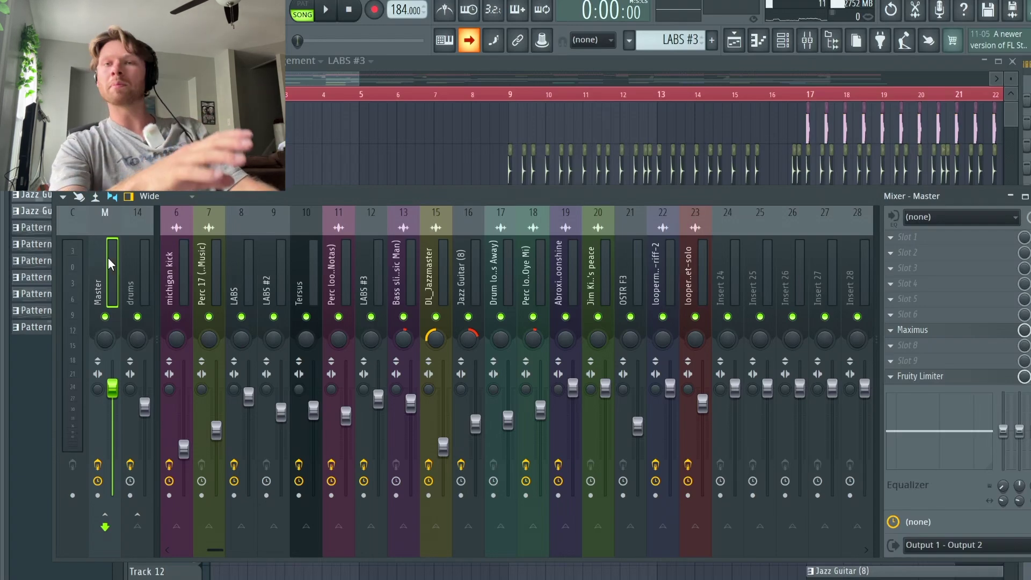
click(920, 303)
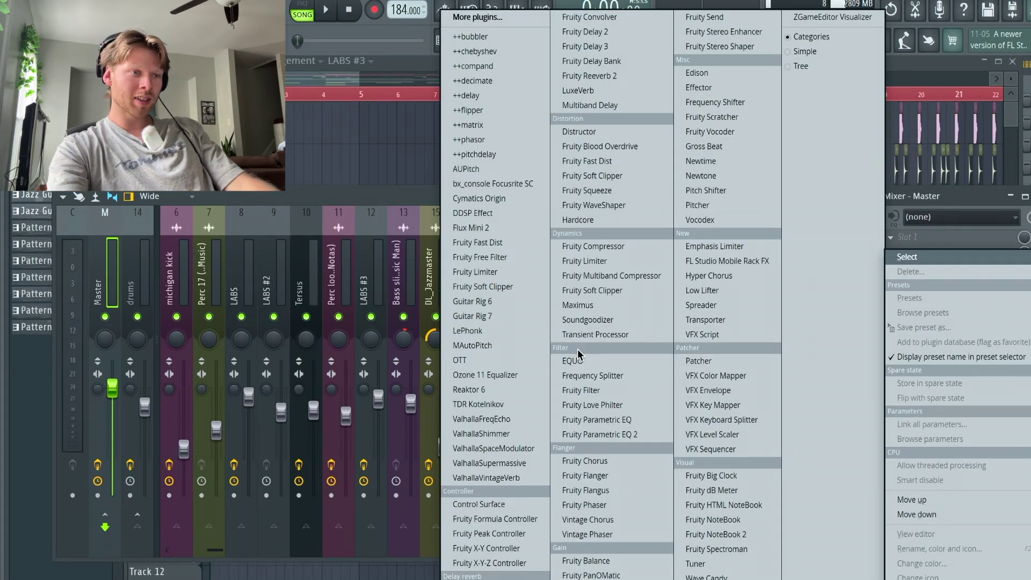
click(578, 305)
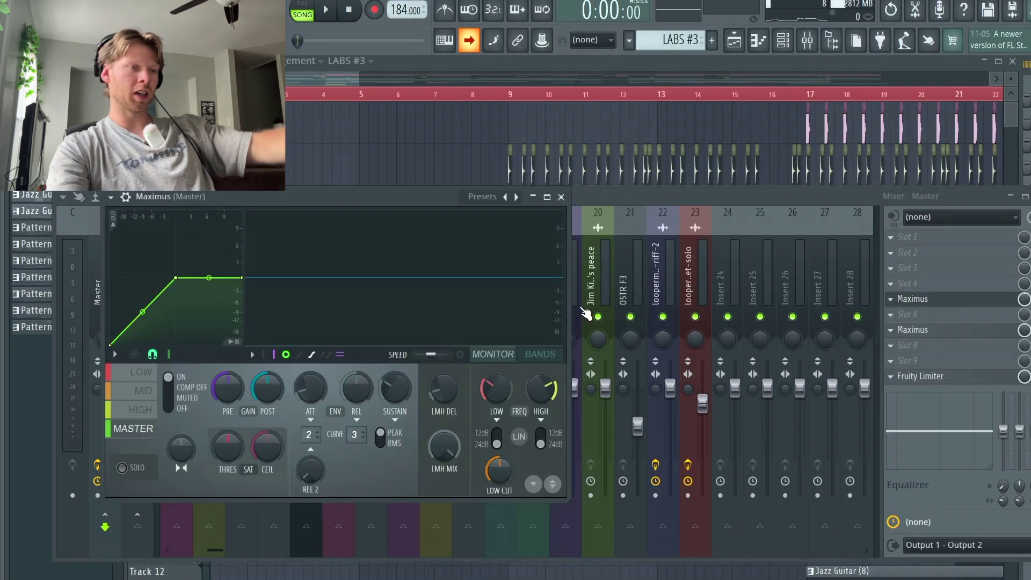
click(483, 197)
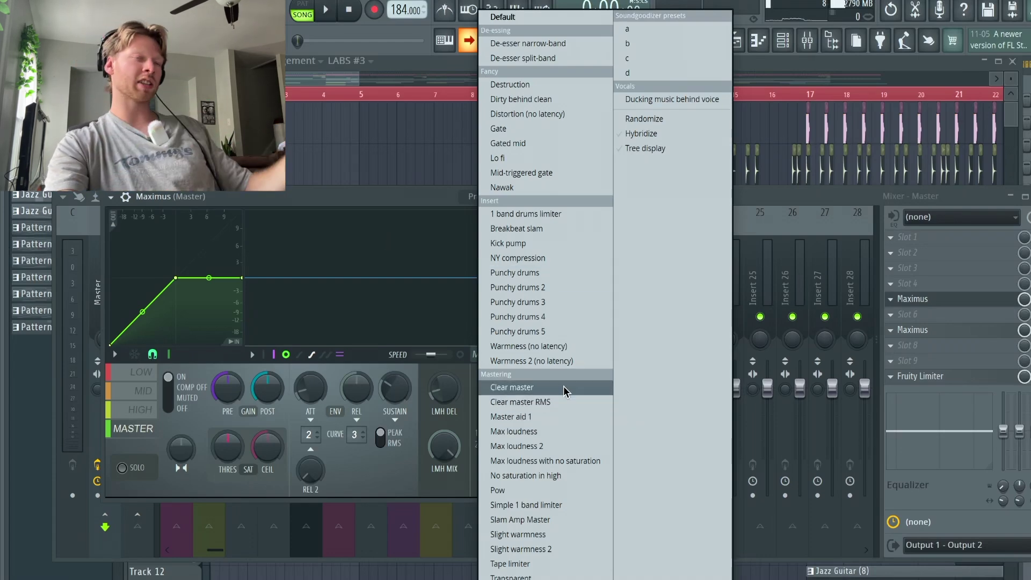
Play the finished arrangement from bar 1 without interruption, following its clips and section changes through the bars leading up to bar 41.
click(346, 82)
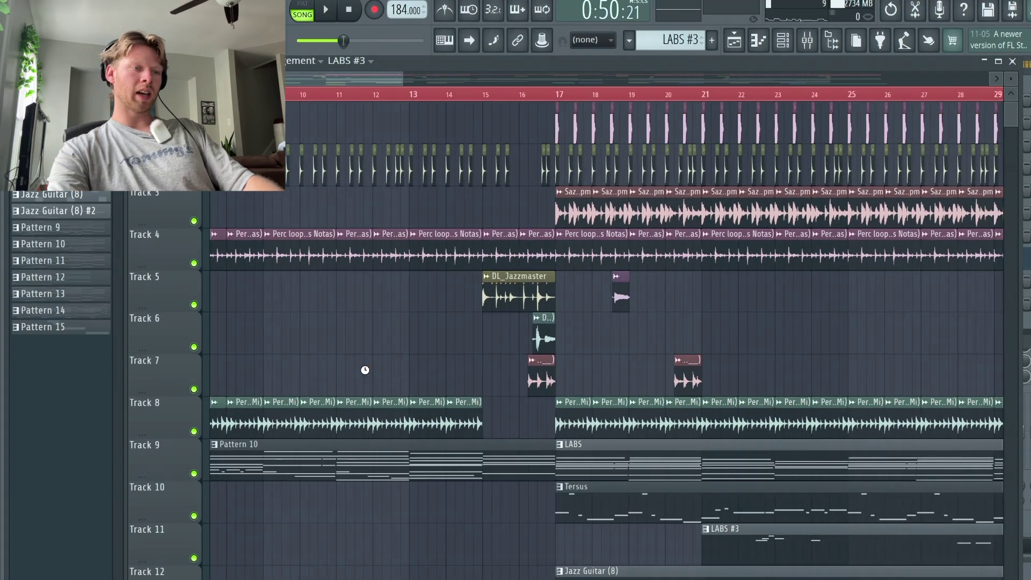
scroll(368, 373, down, 3)
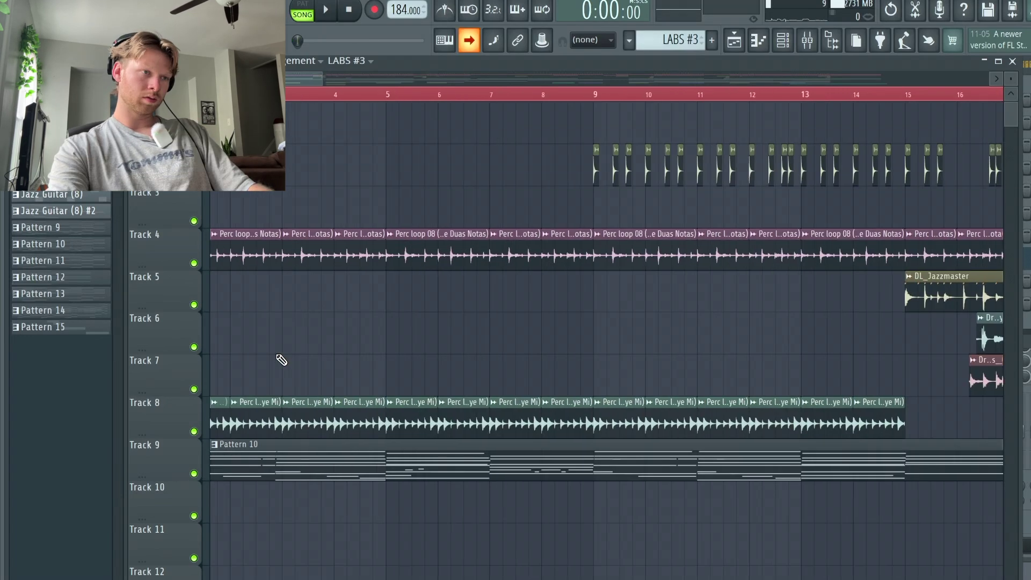
scroll(281, 359, down, 4)
key(space)
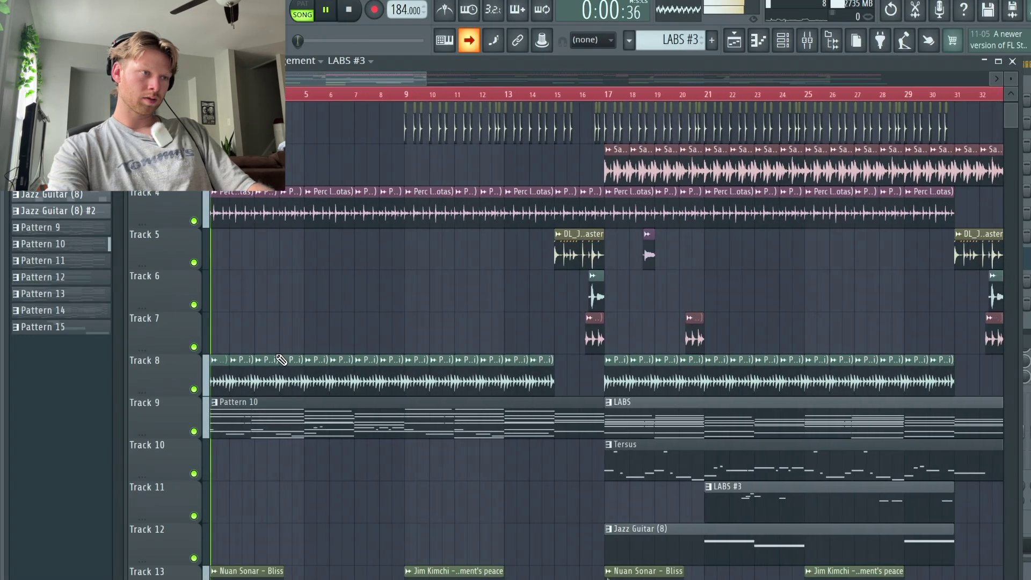
scroll(287, 246, up, 2)
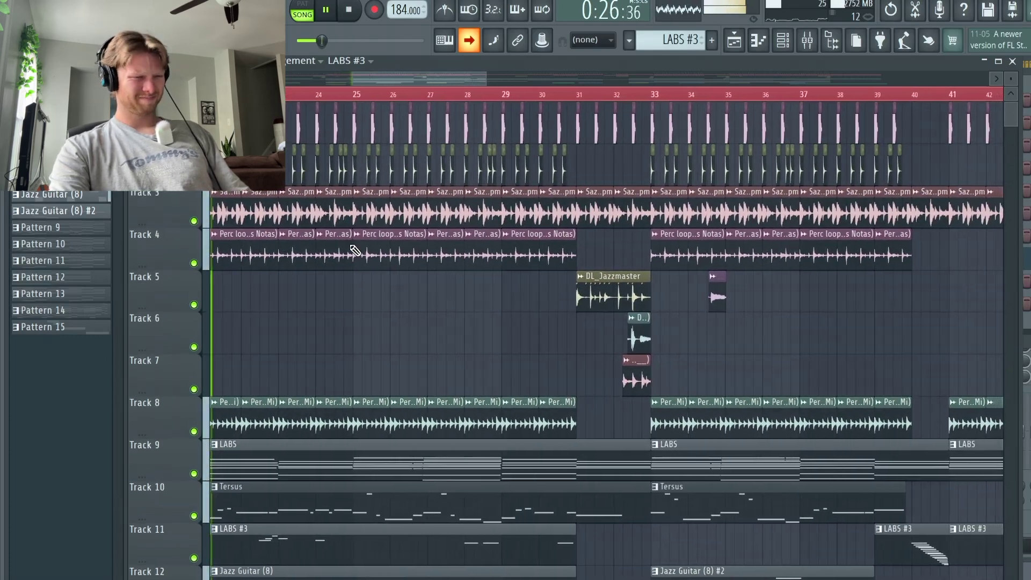
scroll(366, 274, down, 1)
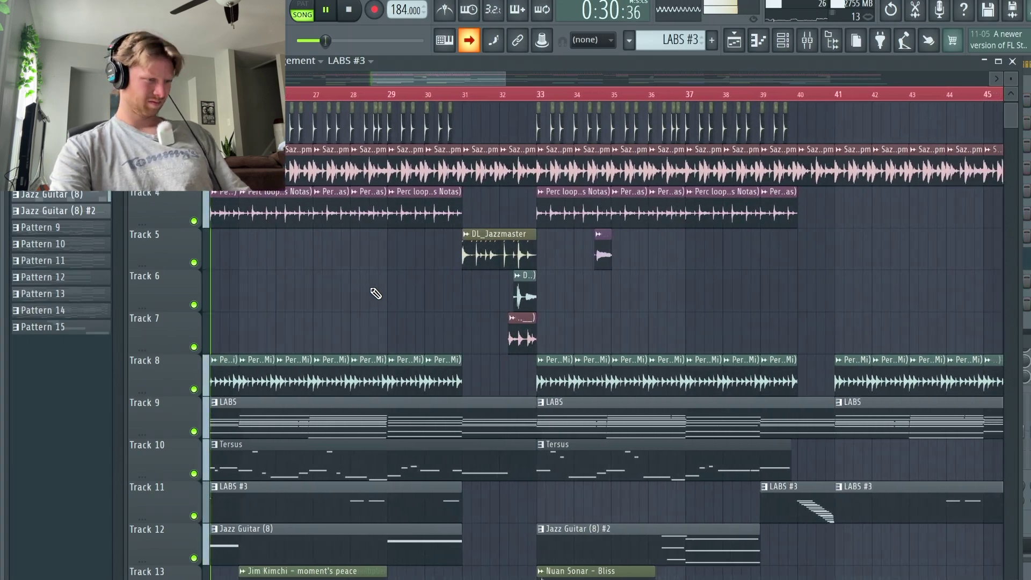
scroll(376, 293, down, 2)
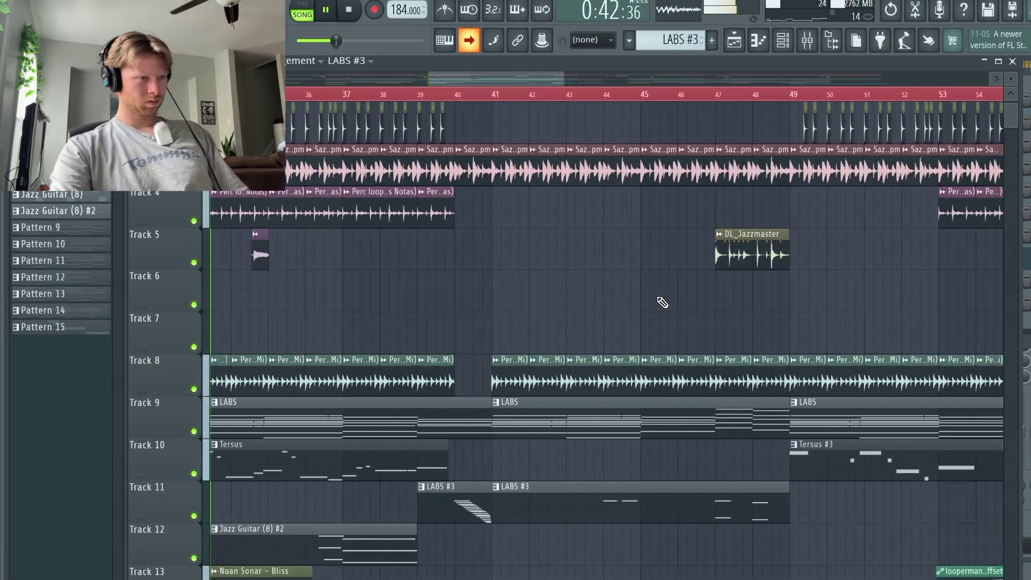
scroll(661, 302, up, 1)
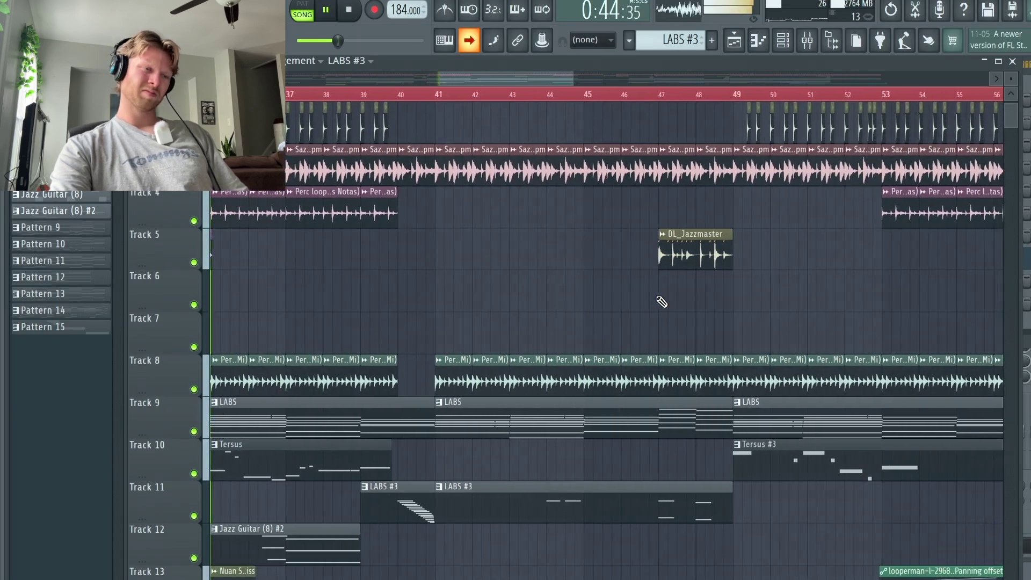